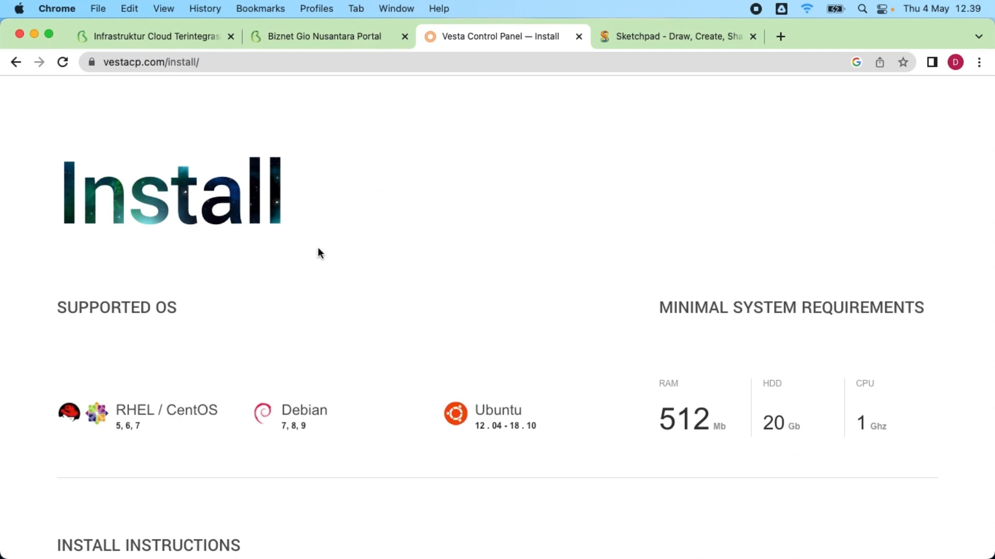
# Step: Scroll to the top of the VestaCP Install page to see supported OS and 512 Mb RAM, 20 Gb HDD, 1 Ghz CPU requirements
pyautogui.scroll(3, 318, 253)
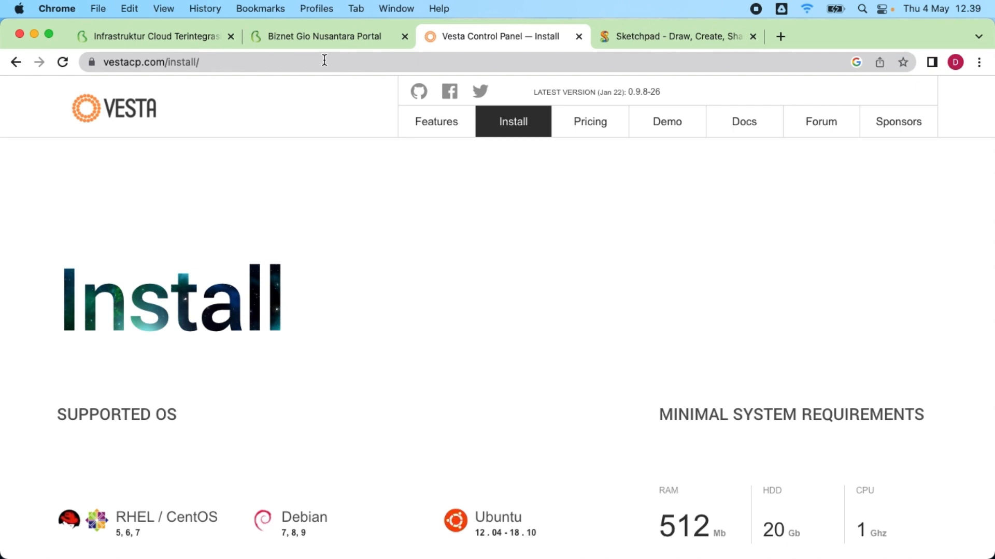
# Step: Go to the Biznet Gio home page and list Compute offerings like NEO Virtual Compute, NEO Lite, NEO Metal PX
pyautogui.click(294, 37)
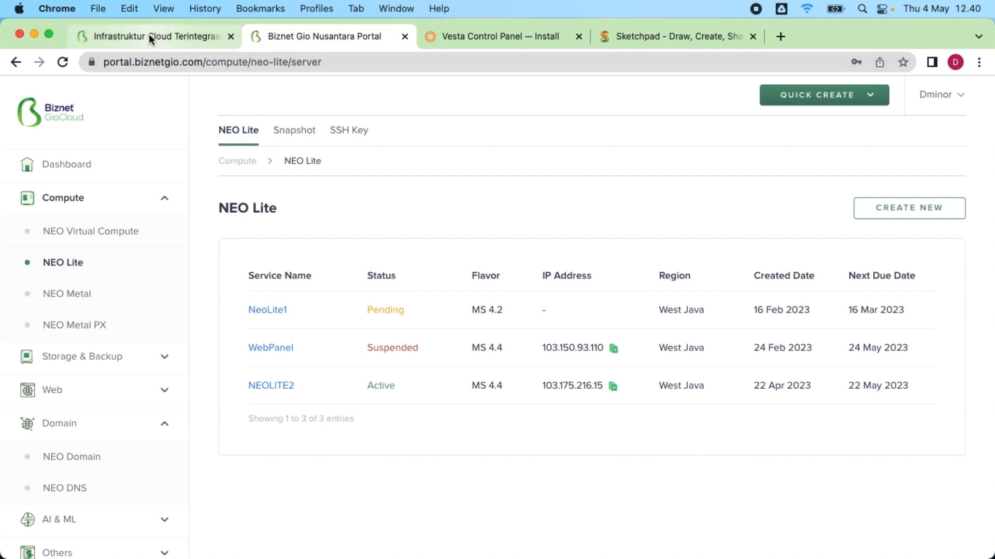
pyautogui.click(148, 34)
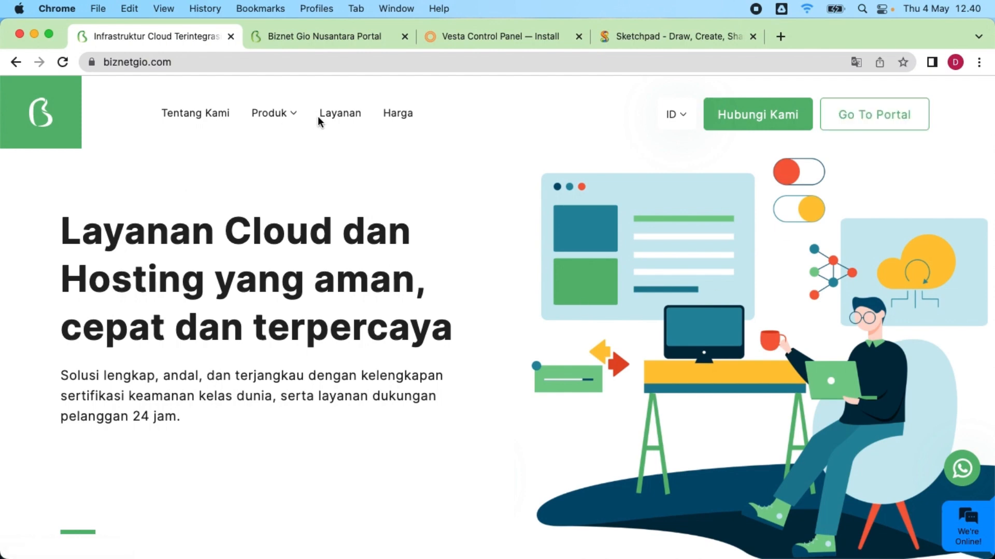
pyautogui.click(284, 122)
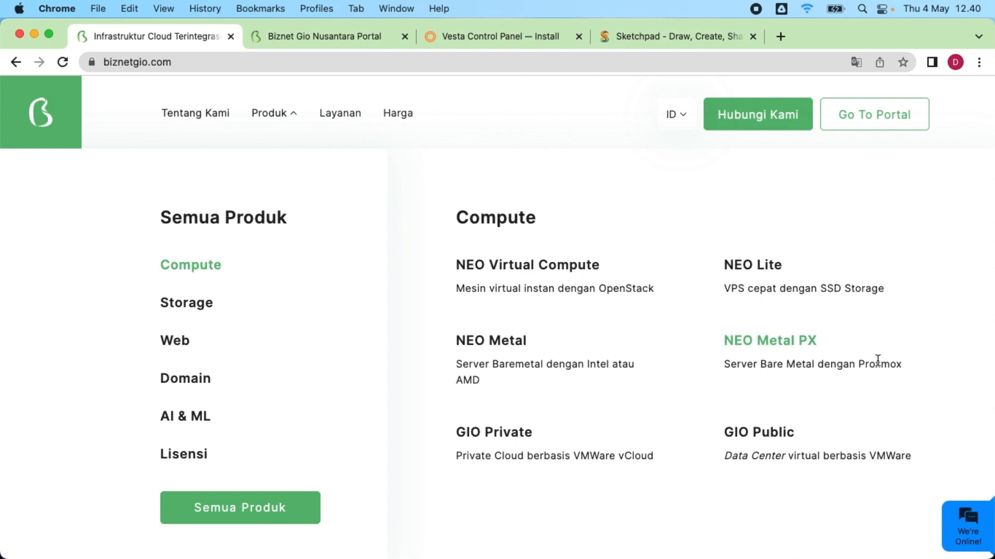
# Step: View the three NEO Lite pricing cards, then go back to the portal's NEO Lite server list
pyautogui.click(757, 267)
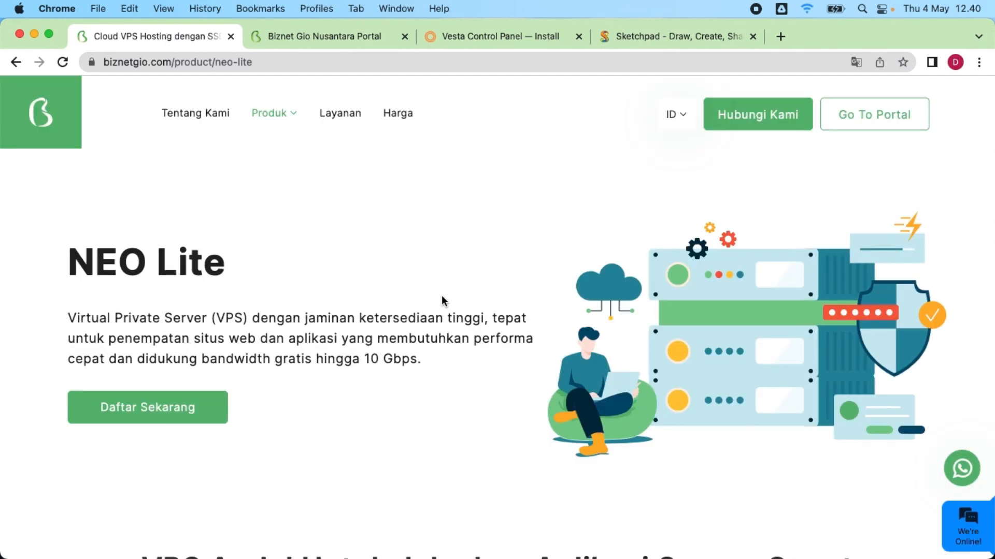
pyautogui.scroll(-10, 300, 282)
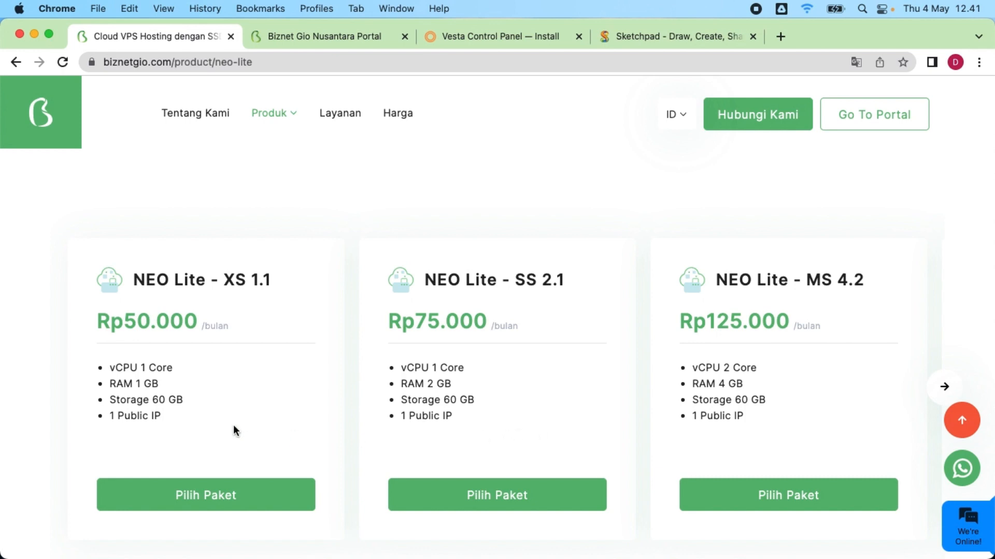
pyautogui.scroll(-1, 344, 389)
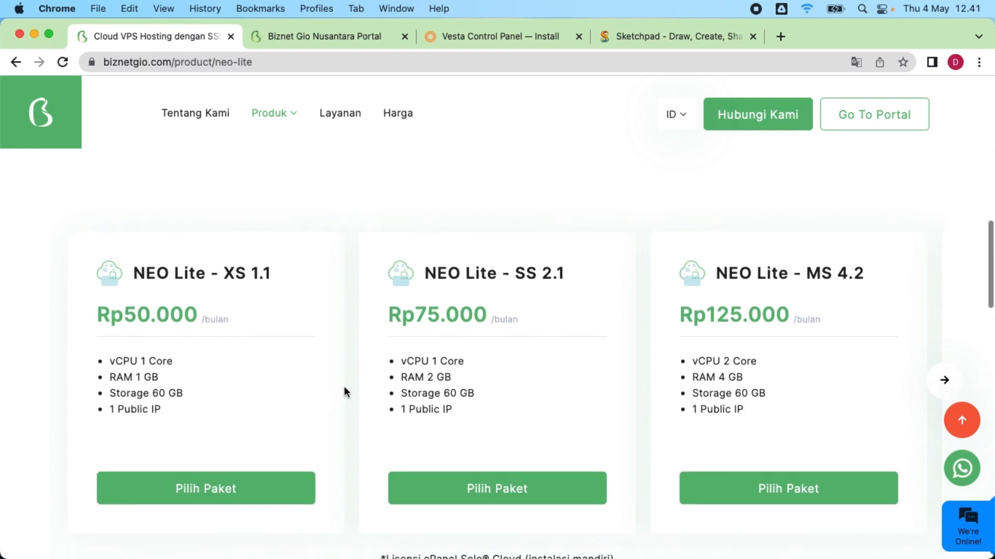
pyautogui.scroll(-1, 344, 387)
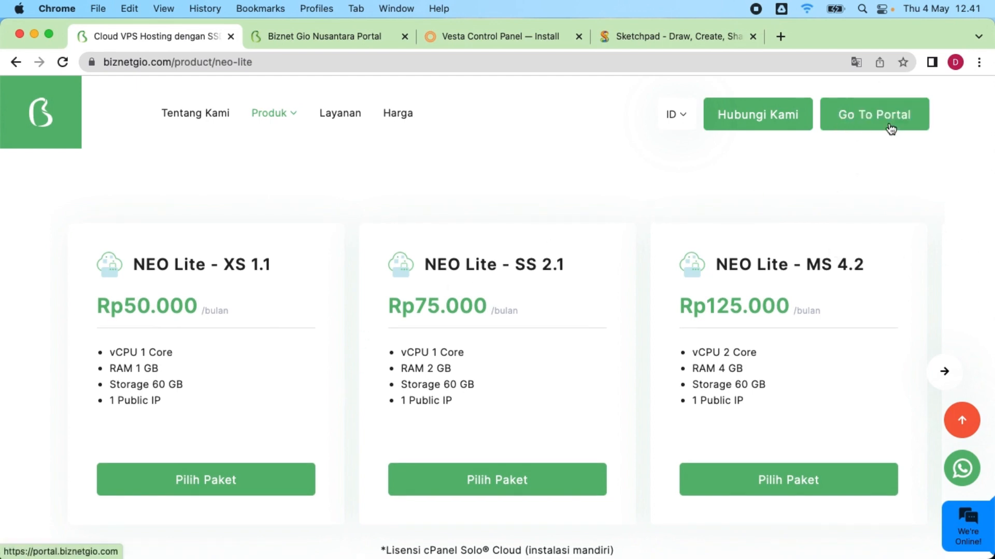
pyautogui.click(316, 37)
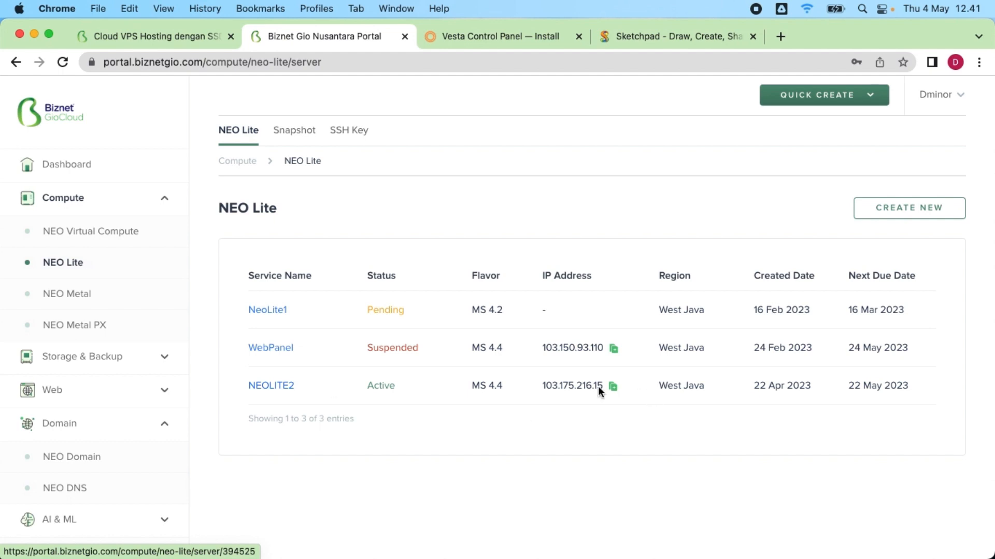
# Step: Open the NEOLITE2 server's overview from the NEO Lite list
pyautogui.doubleClick(494, 386)
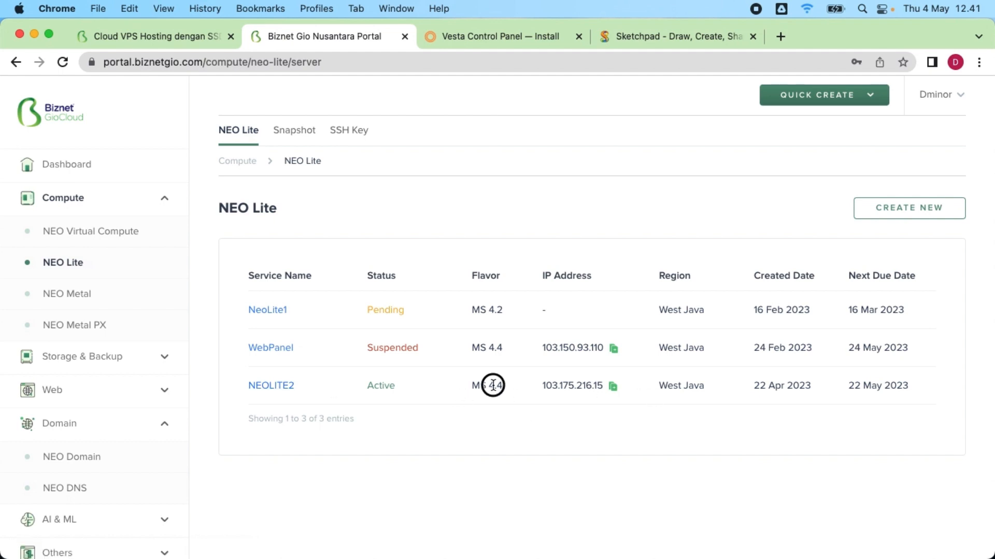
pyautogui.click(495, 419)
pyautogui.click(274, 386)
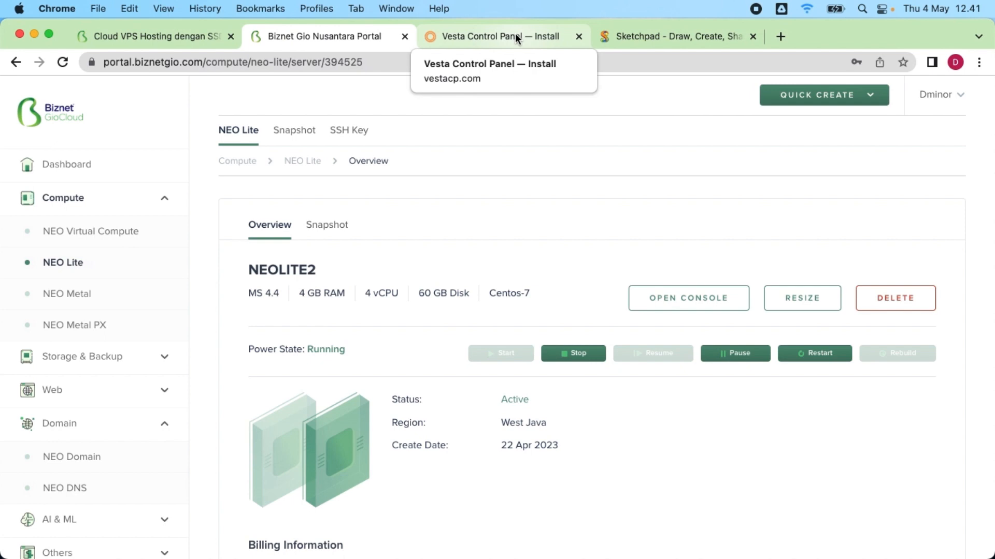
# Step: Stop the NEOLITE2 server so its power state shows Stopped
pyautogui.click(514, 33)
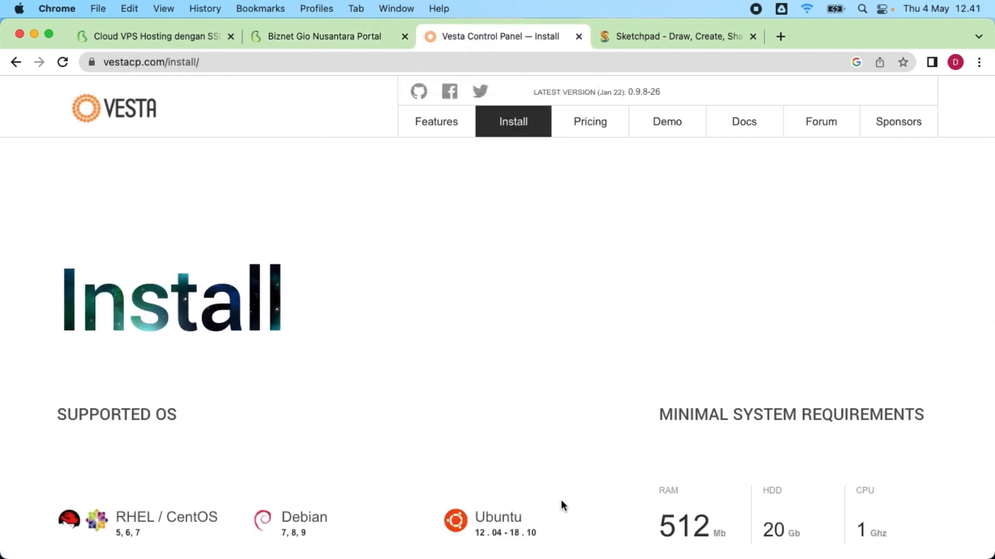
pyautogui.scroll(-3, 539, 494)
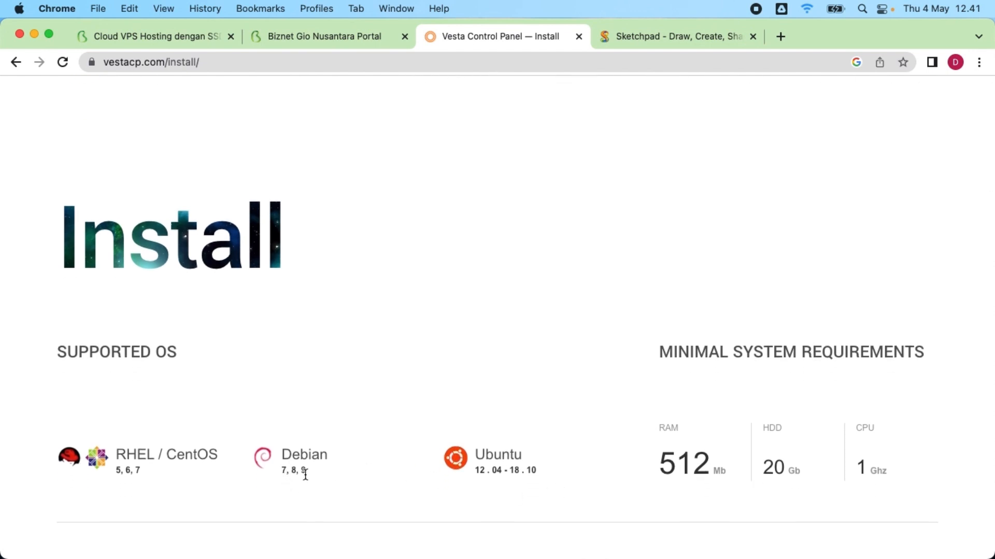
pyautogui.click(296, 36)
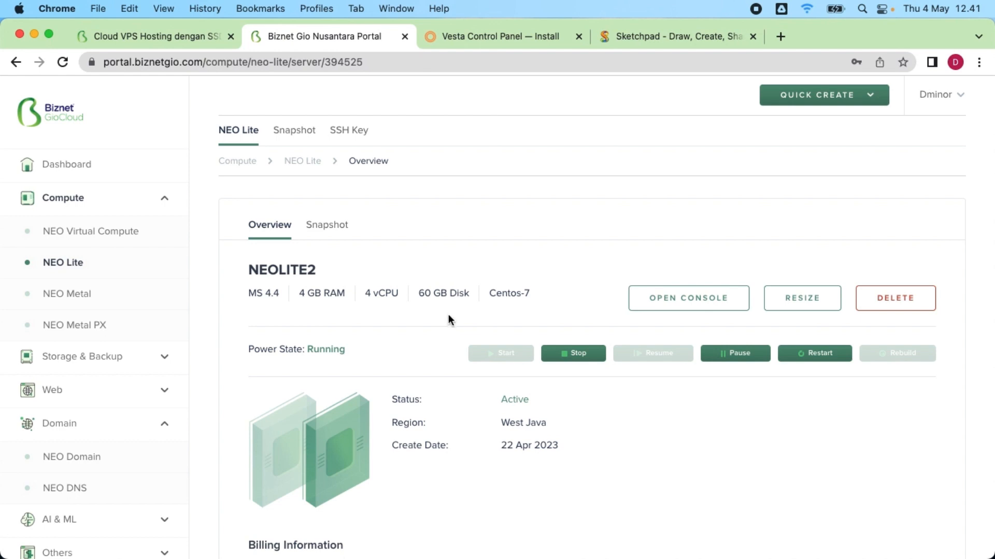
pyautogui.scroll(-1, 448, 317)
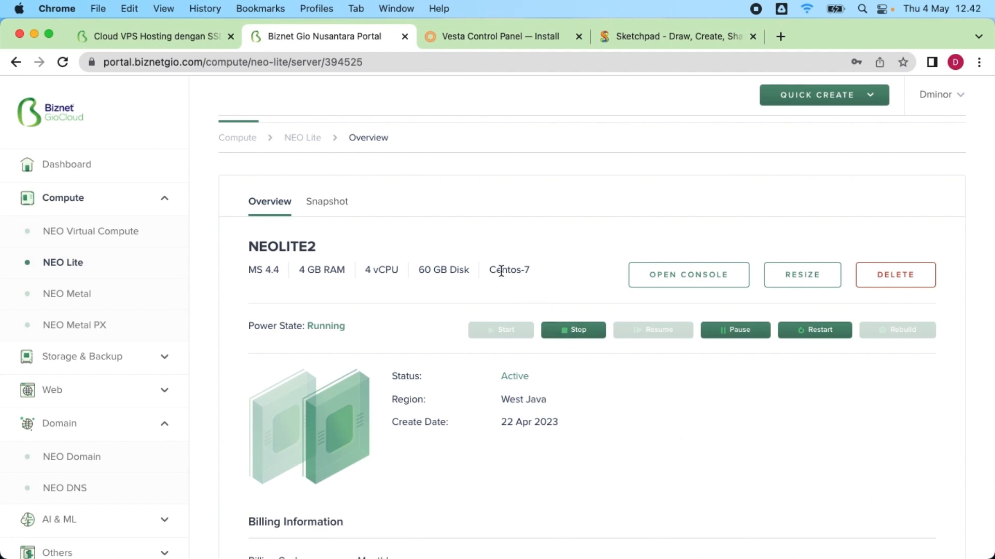
pyautogui.click(578, 333)
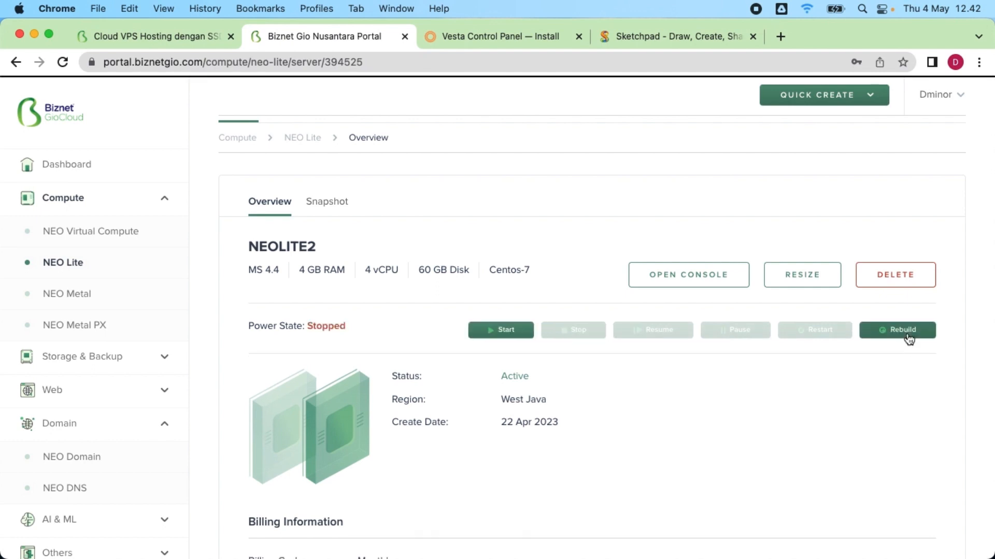
pyautogui.click(907, 335)
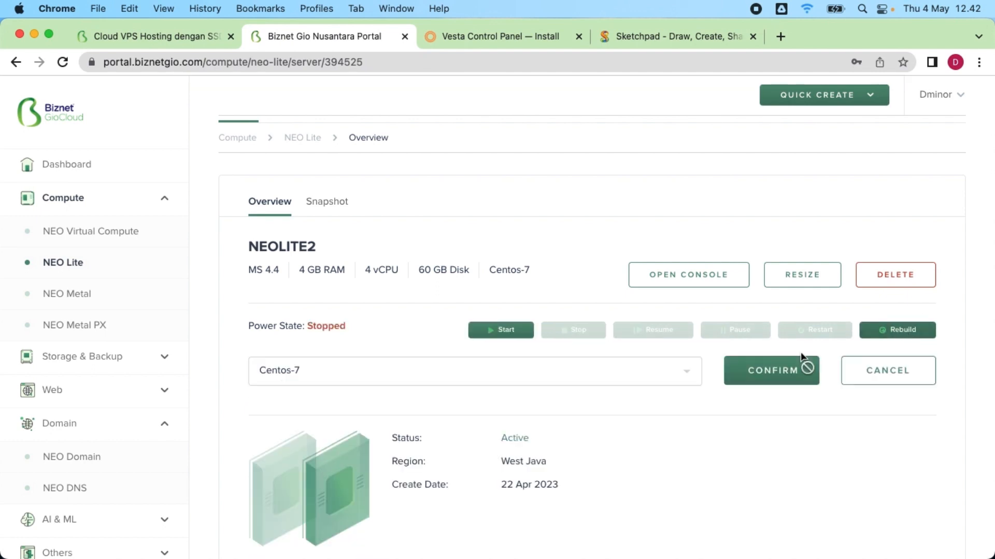
pyautogui.click(616, 381)
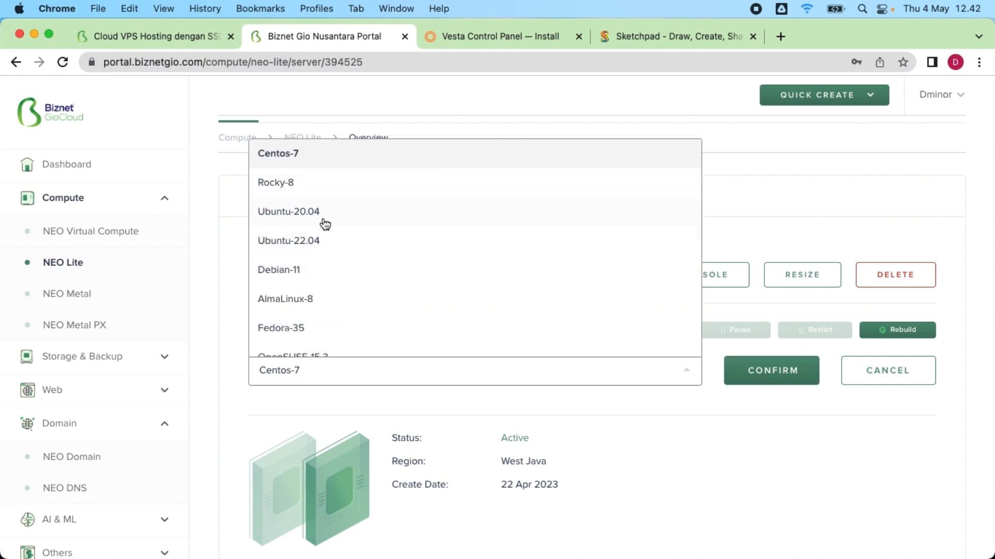
pyautogui.scroll(-3, 365, 296)
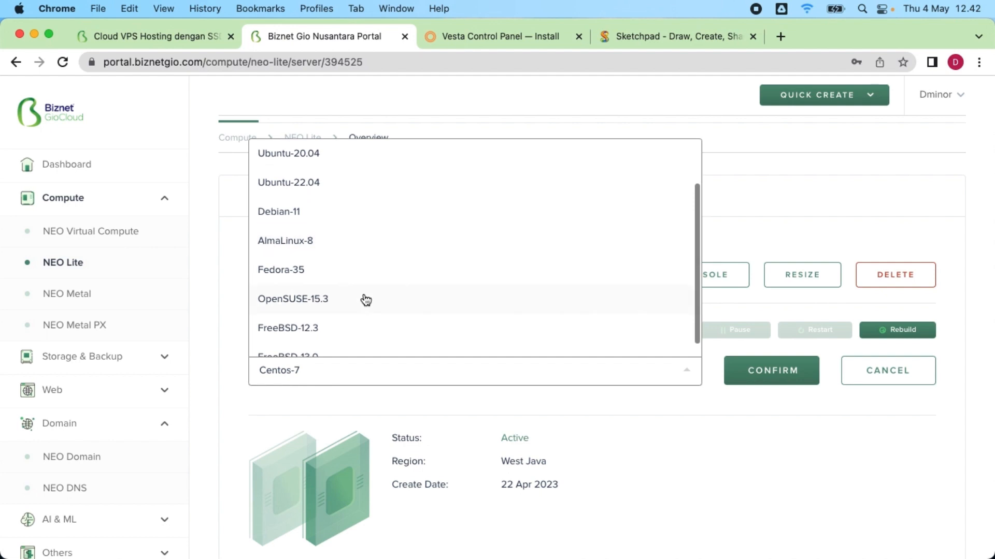
pyautogui.scroll(-1, 325, 337)
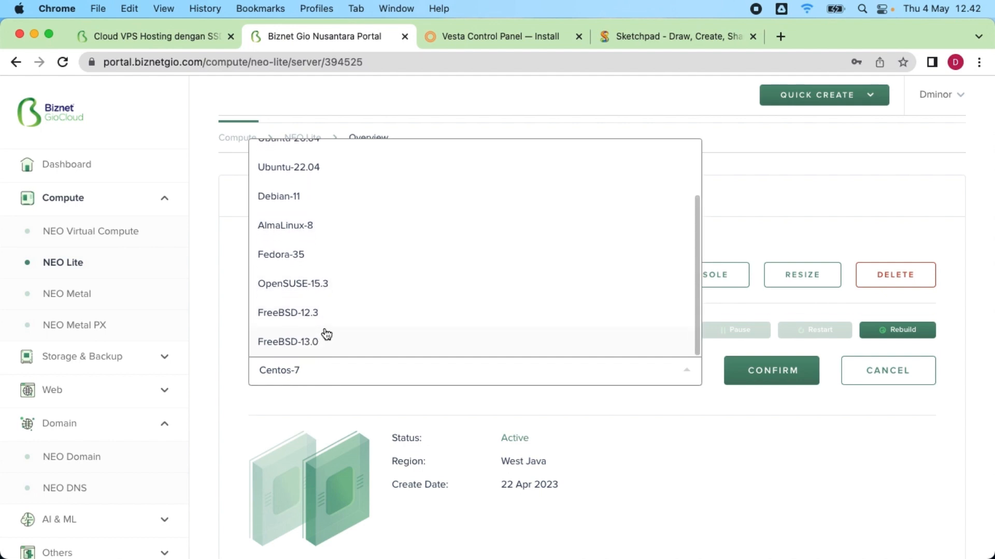
pyautogui.scroll(1, 336, 319)
pyautogui.scroll(3, 336, 319)
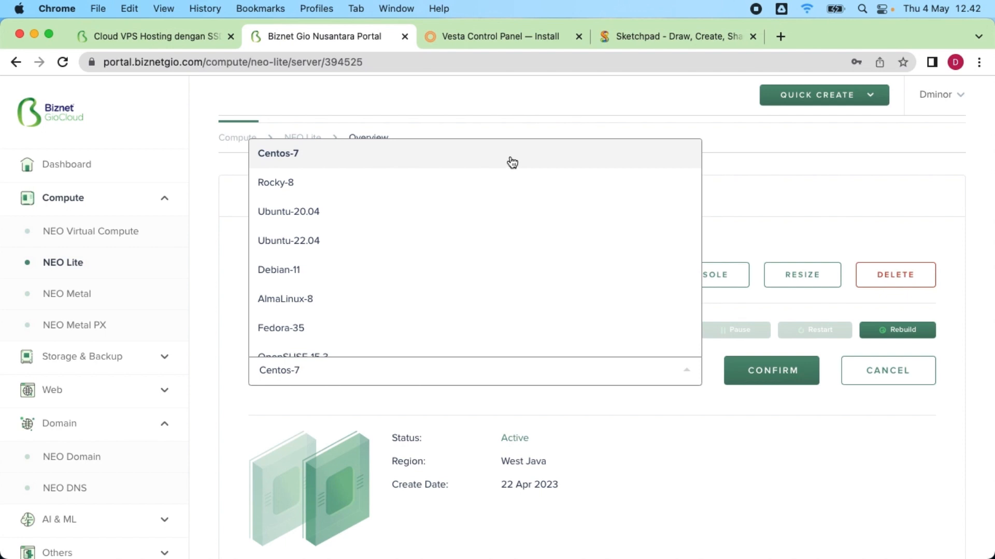
pyautogui.click(293, 156)
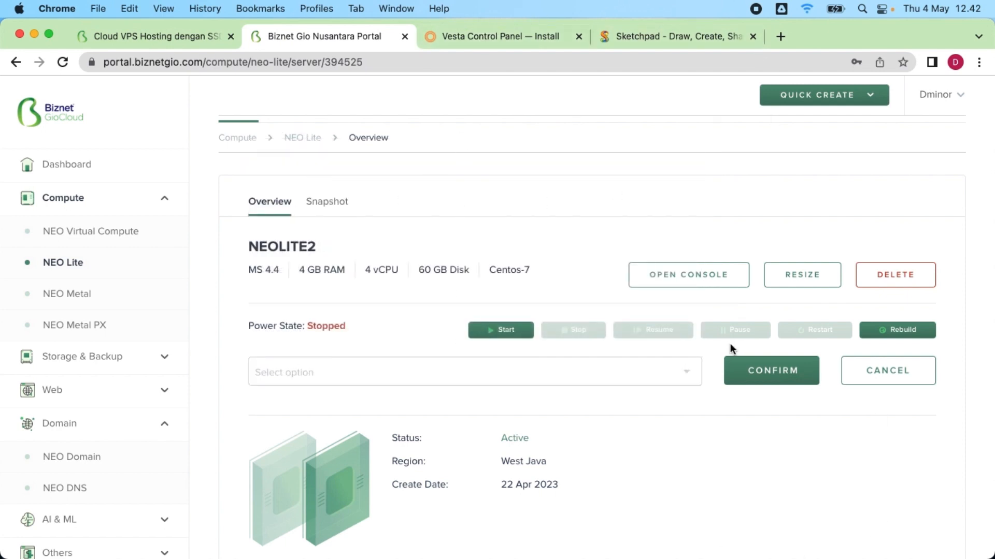
pyautogui.click(620, 371)
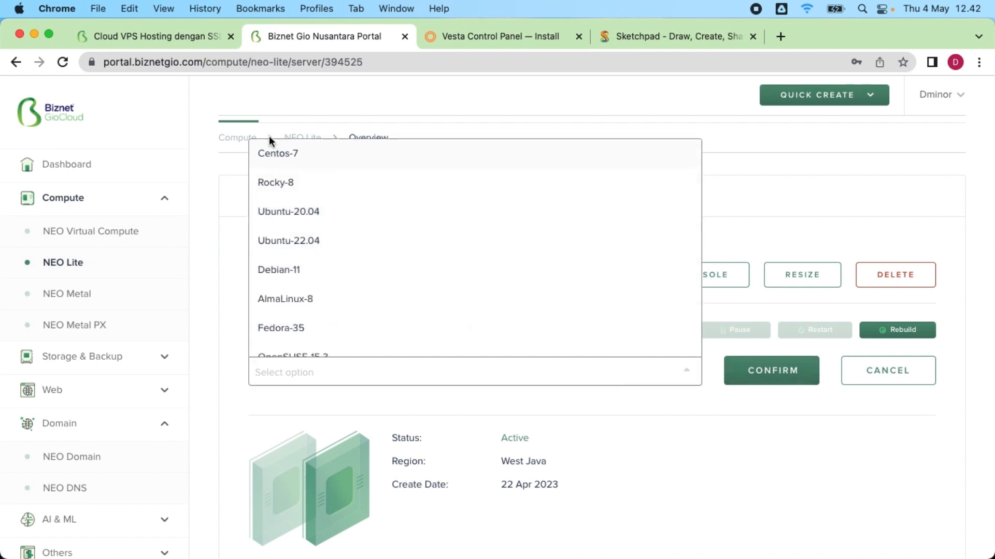
pyautogui.click(284, 154)
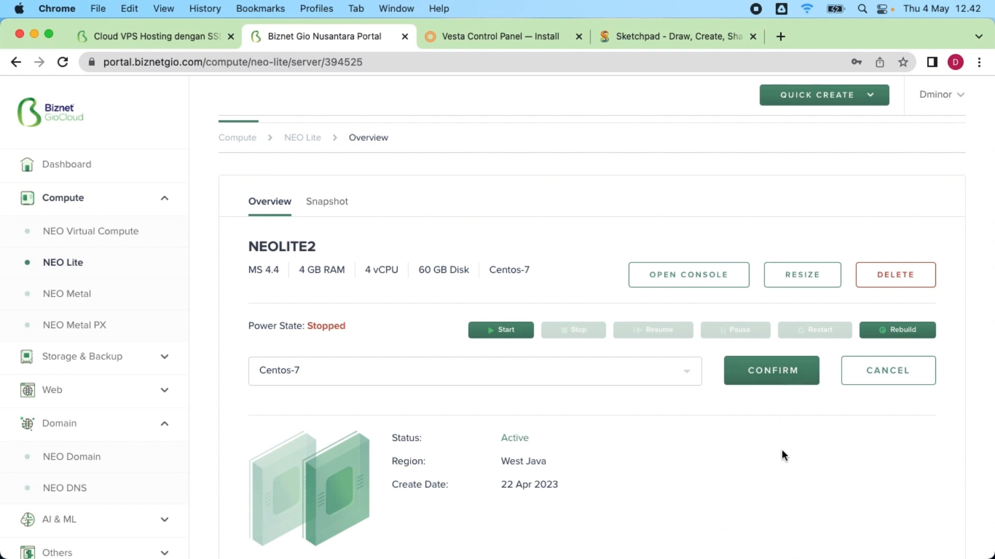
pyautogui.click(914, 382)
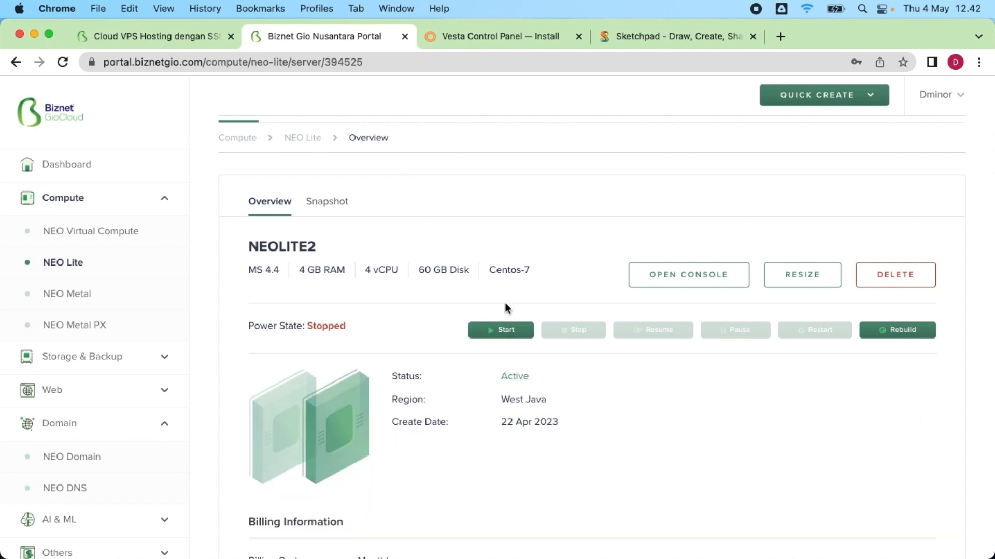
# Step: Start NEOLITE2 again, then move to the portal's NEO Domain list after glancing at the nameserver sketch
pyautogui.click(491, 333)
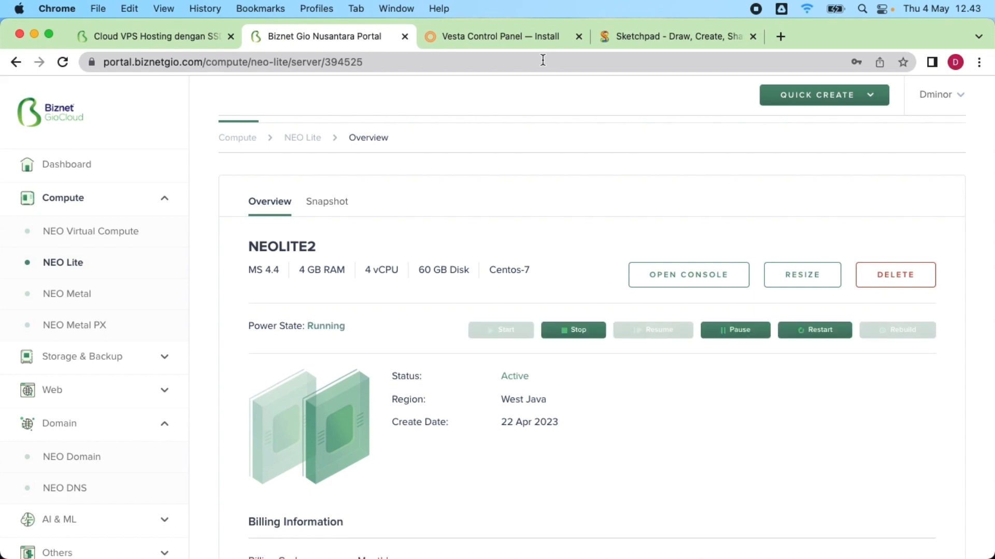
pyautogui.click(662, 36)
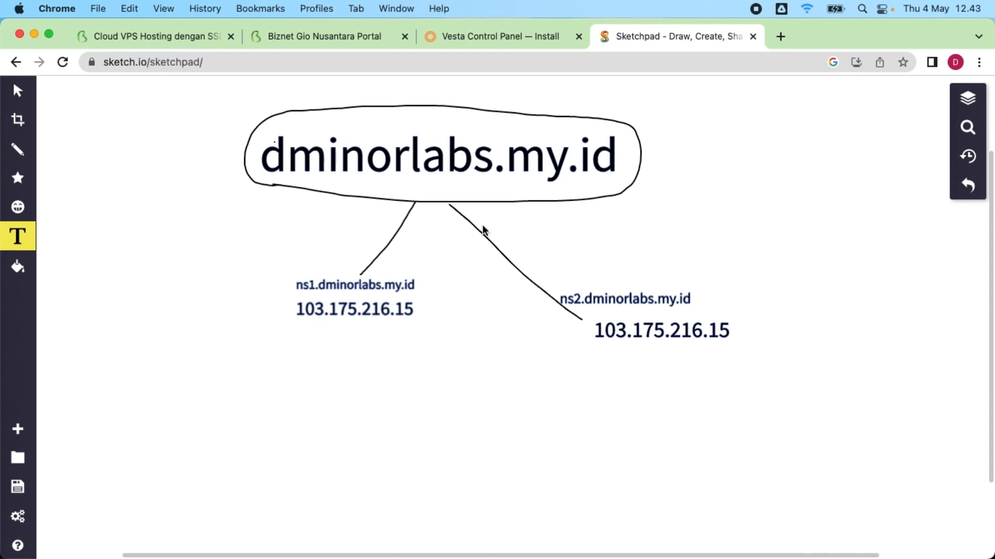
pyautogui.press('super+2')
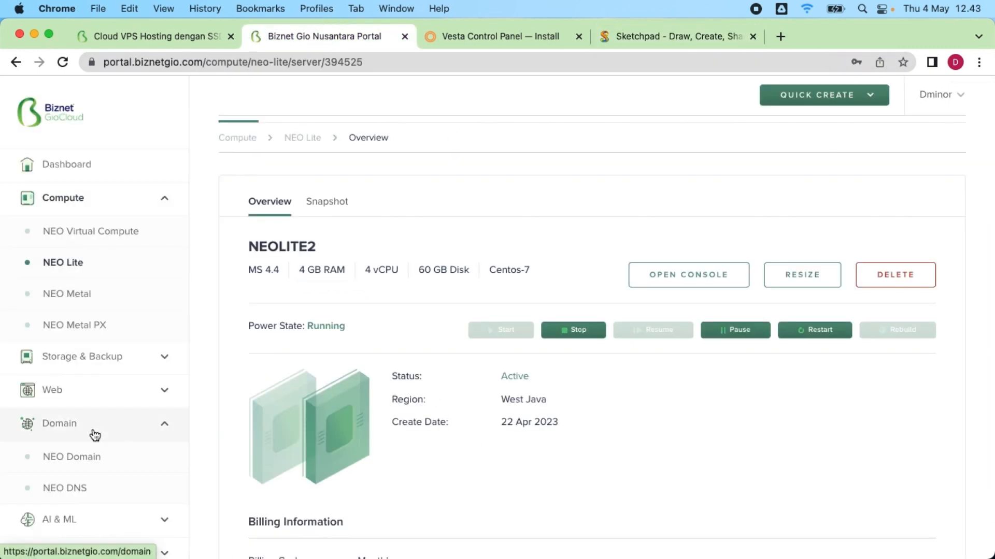
pyautogui.click(69, 430)
# Step: Search domain availability for 'dminorupd', review prices like .id at Rp210.000,00/yr, then return to NEO Domain
pyautogui.click(70, 424)
pyautogui.click(72, 457)
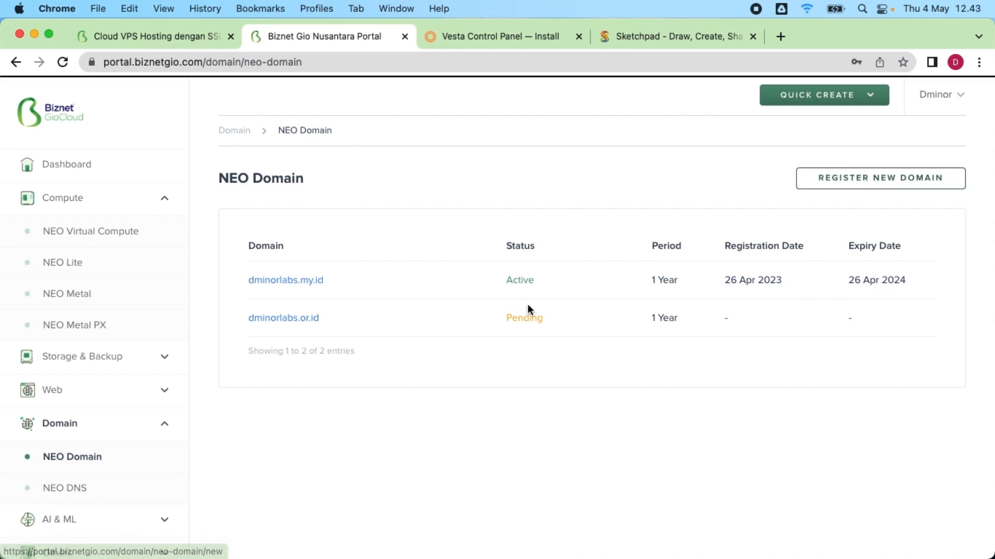
pyautogui.click(358, 321)
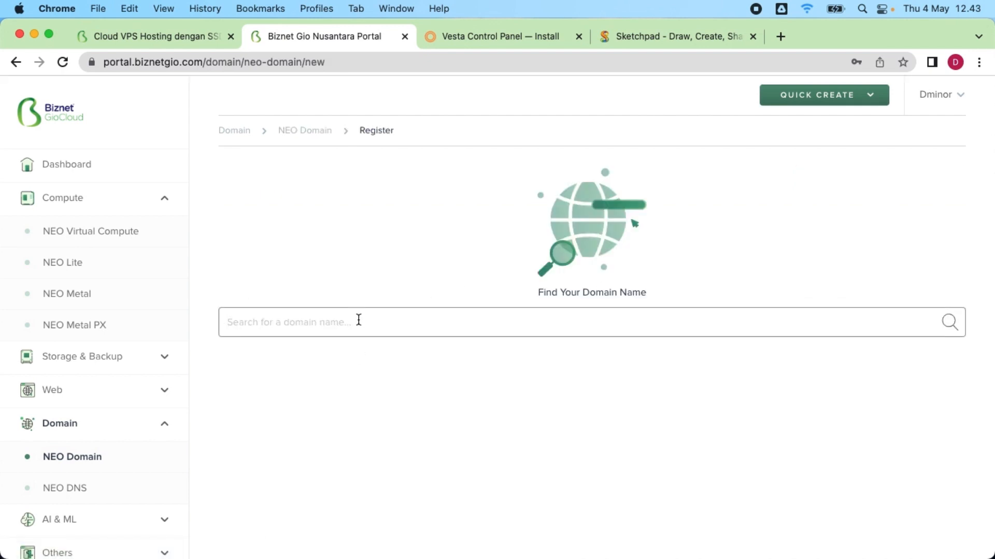
pyautogui.write('dminor')
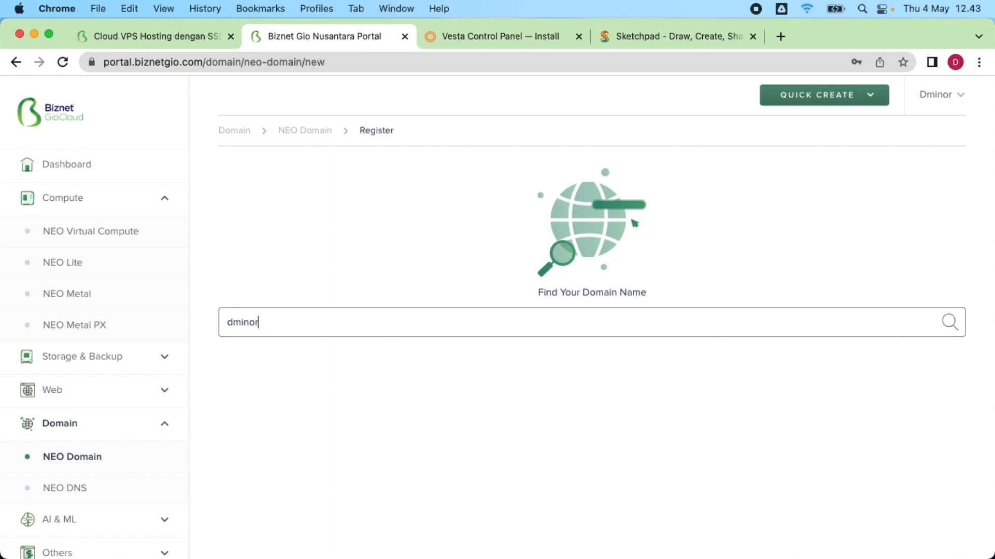
pyautogui.write('update')
pyautogui.press('Return')
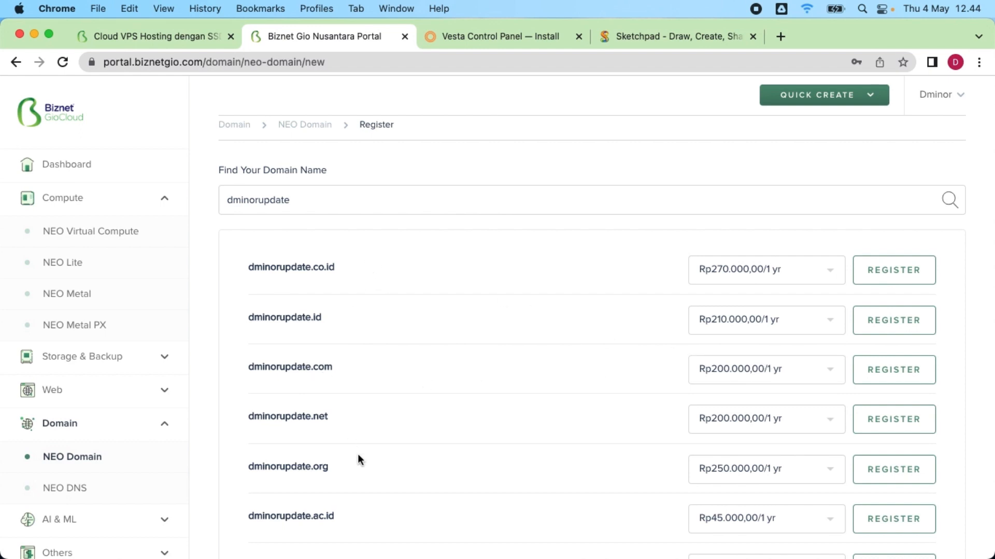
pyautogui.scroll(-2, 422, 417)
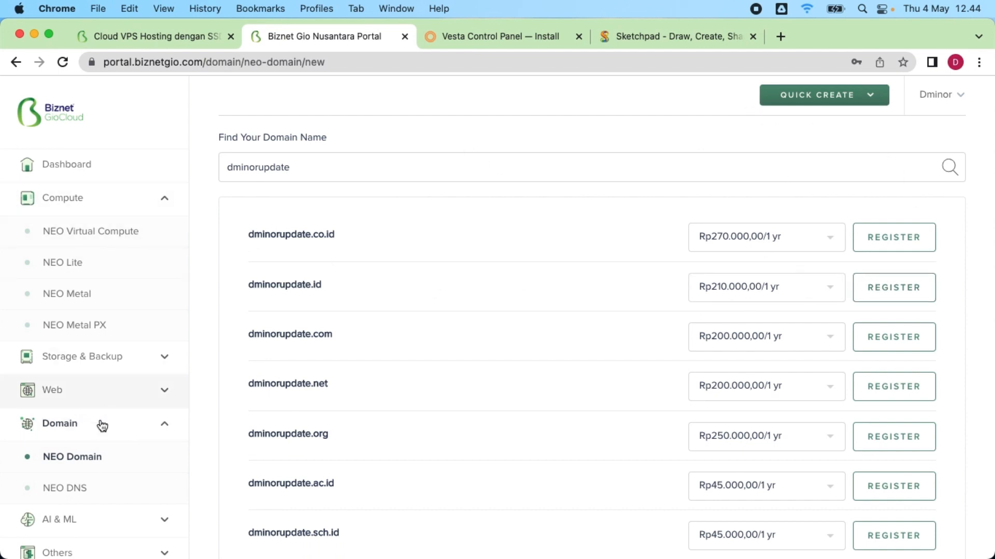
pyautogui.click(92, 464)
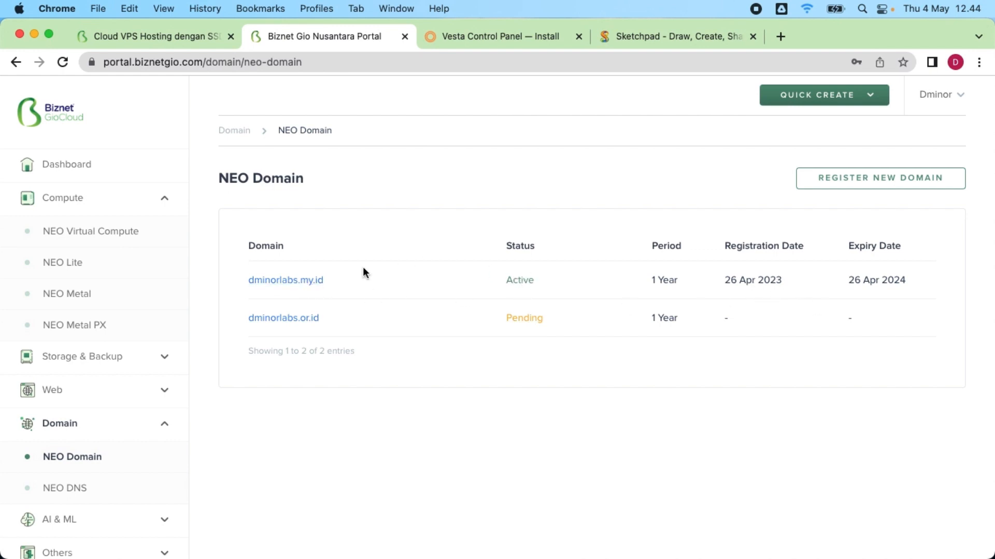
# Step: Compare the dminorlabs.my.id nameservers (satu.neodns.id, dua.neodns.id) with the Sketchpad diagram
pyautogui.click(303, 283)
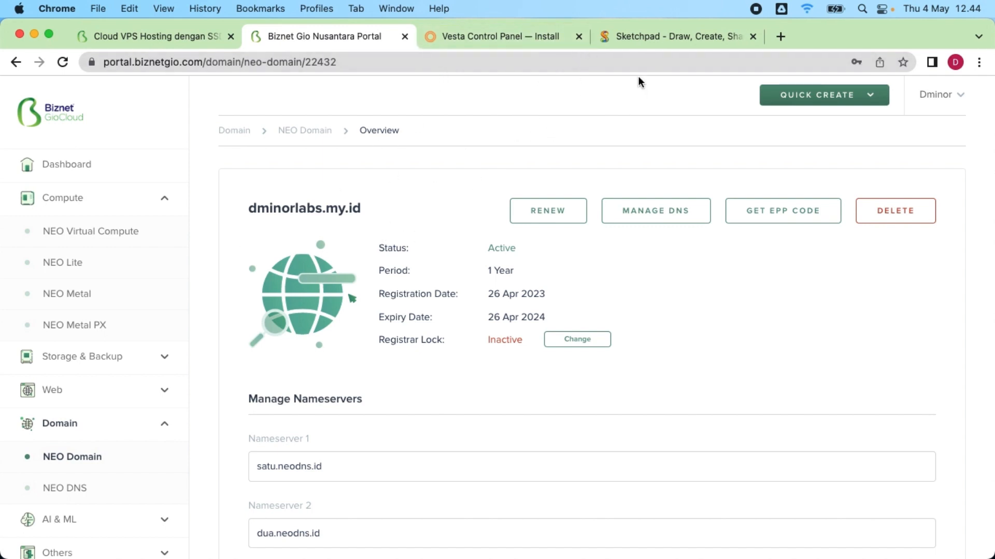
pyautogui.click(644, 37)
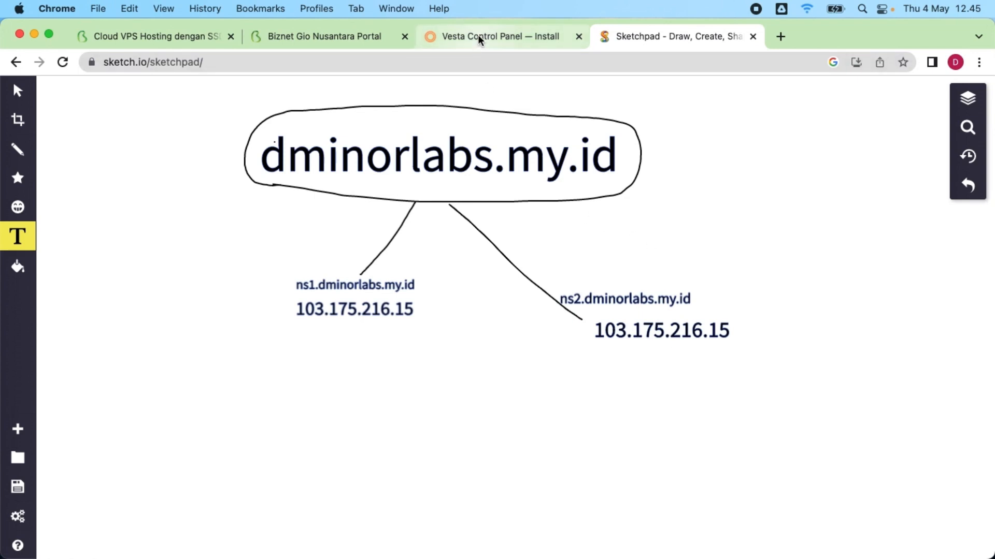
pyautogui.click(319, 36)
pyautogui.click(648, 37)
pyautogui.click(327, 37)
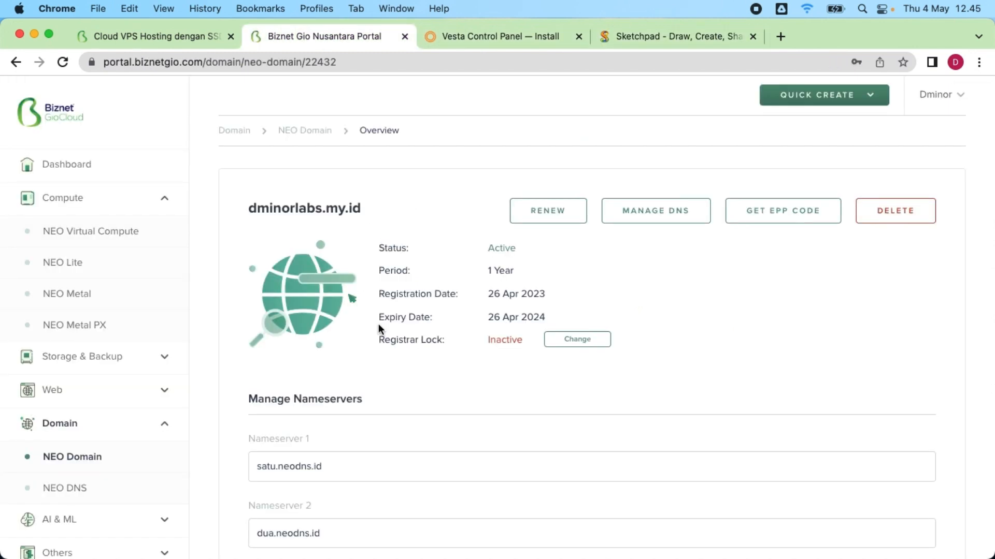
# Step: Replace Nameserver 1 with ns1.dminorlabs.my.id
pyautogui.scroll(-5, 381, 353)
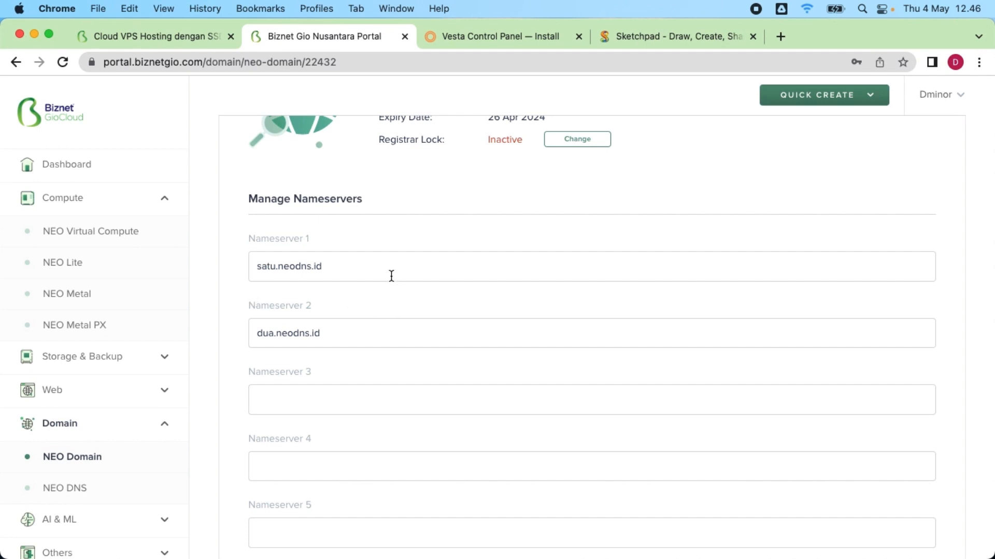
pyautogui.tripleClick(375, 268)
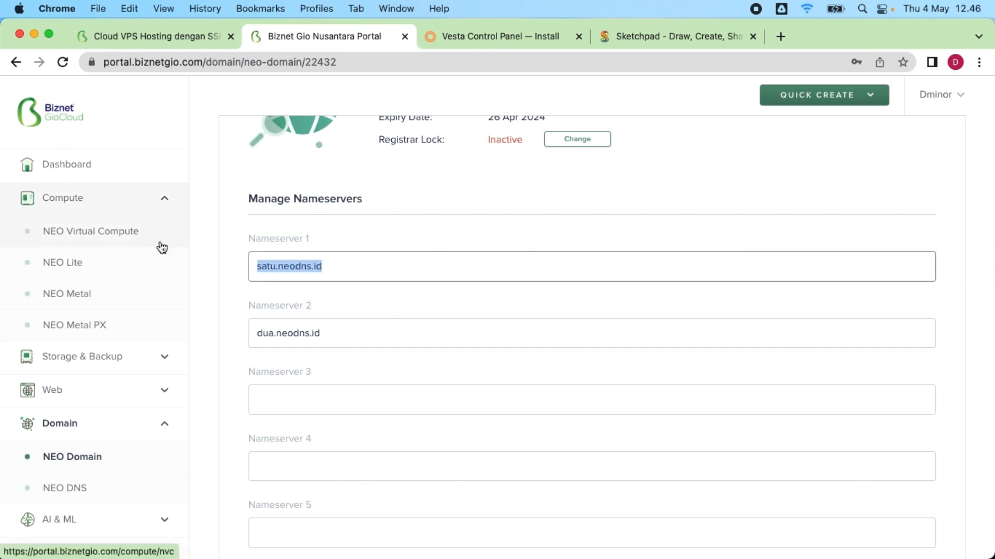
pyautogui.write('ns')
pyautogui.write('minord')
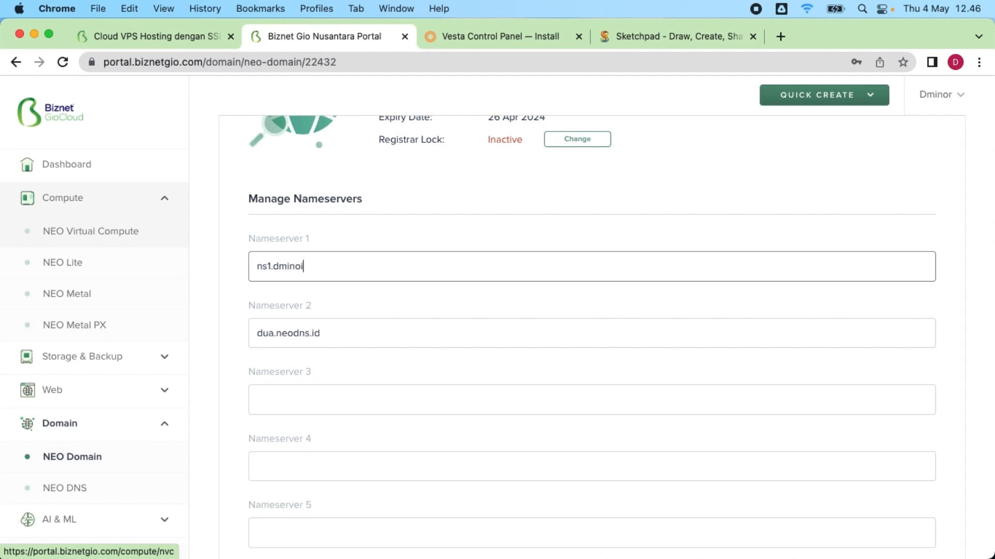
pyautogui.press('BackSpace')
pyautogui.press('BackSpace')
pyautogui.write('rlabs.my.id')
# Step: Copy the first nameserver into Nameserver 2 and change it to ns2.dminorlabs.my.id
pyautogui.moveTo(381, 266); pyautogui.dragTo(91, 231)
pyautogui.press('super+c')
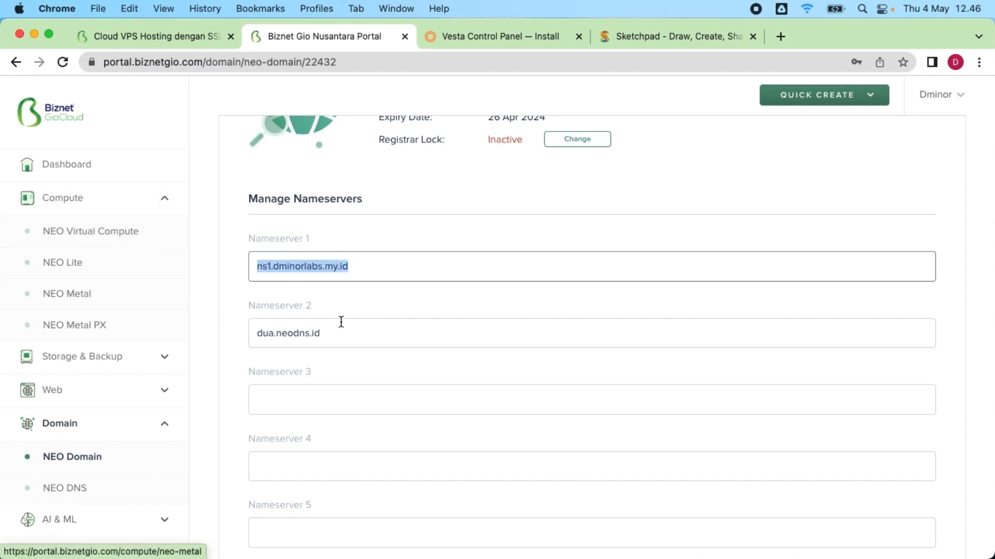
pyautogui.moveTo(337, 334); pyautogui.dragTo(239, 316)
pyautogui.press('super+v')
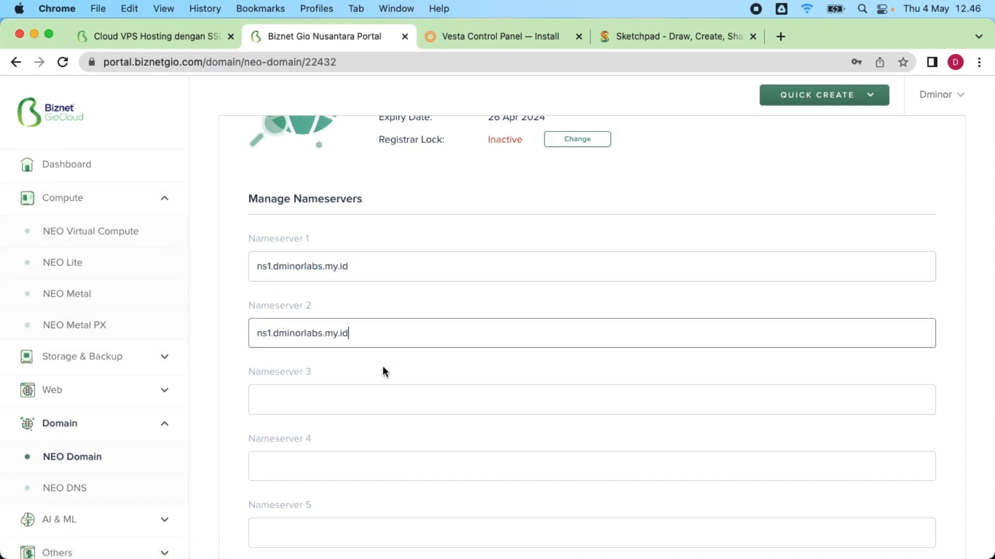
pyautogui.press('BackSpace')
pyautogui.write('2')
pyautogui.click(303, 395)
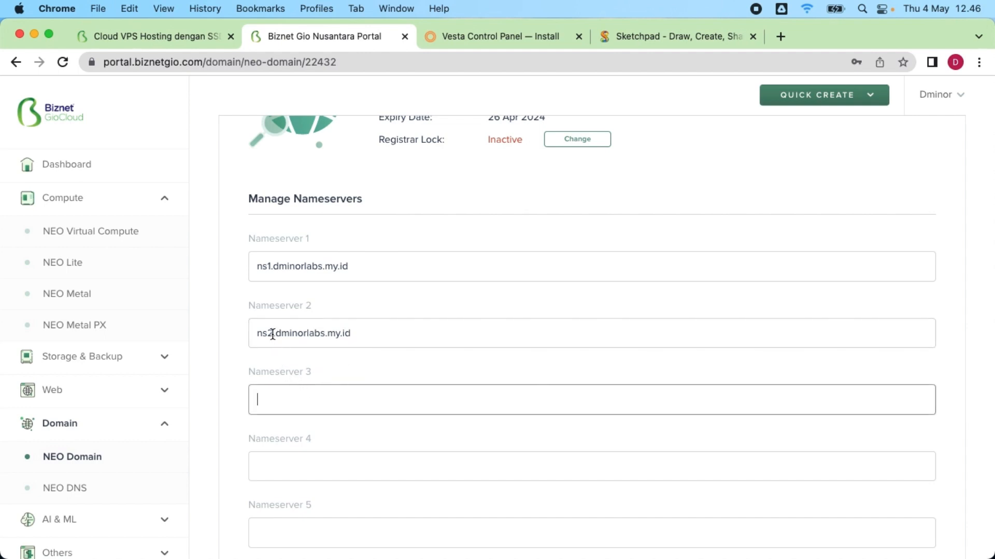
# Step: Correct the Nameserver 2 prefix so the field reads ns2.dminorlabs.my.id
pyautogui.moveTo(273, 333); pyautogui.dragTo(231, 331)
pyautogui.write('s')
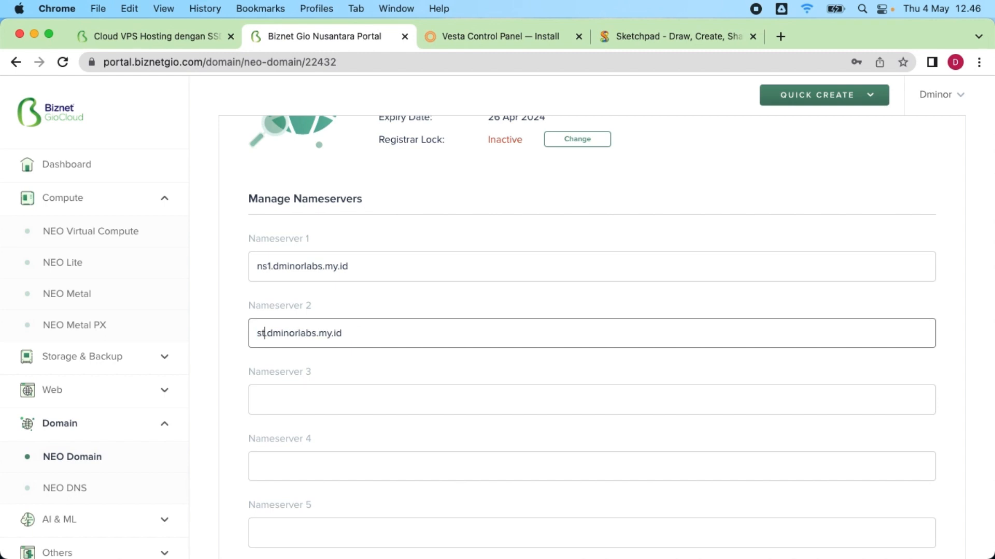
pyautogui.press('BackSpace')
pyautogui.write('arjuna')
pyautogui.press('BackSpace')
pyautogui.press('BackSpace')
pyautogui.press('BackSpace')
pyautogui.press('BackSpace')
pyautogui.press('BackSpace')
pyautogui.press('BackSpace')
pyautogui.write('ns1')
pyautogui.press('BackSpace')
pyautogui.write('2')
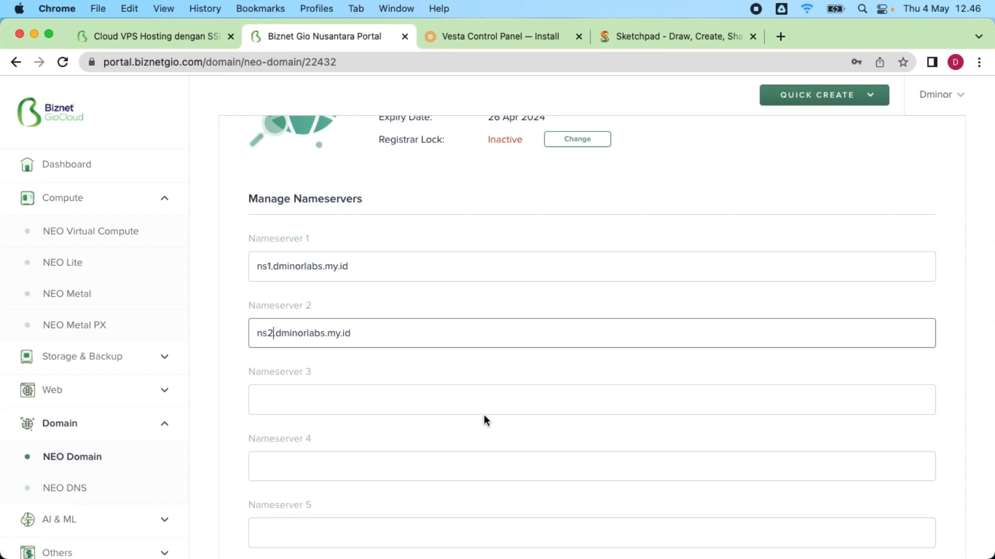
pyautogui.scroll(-2, 386, 393)
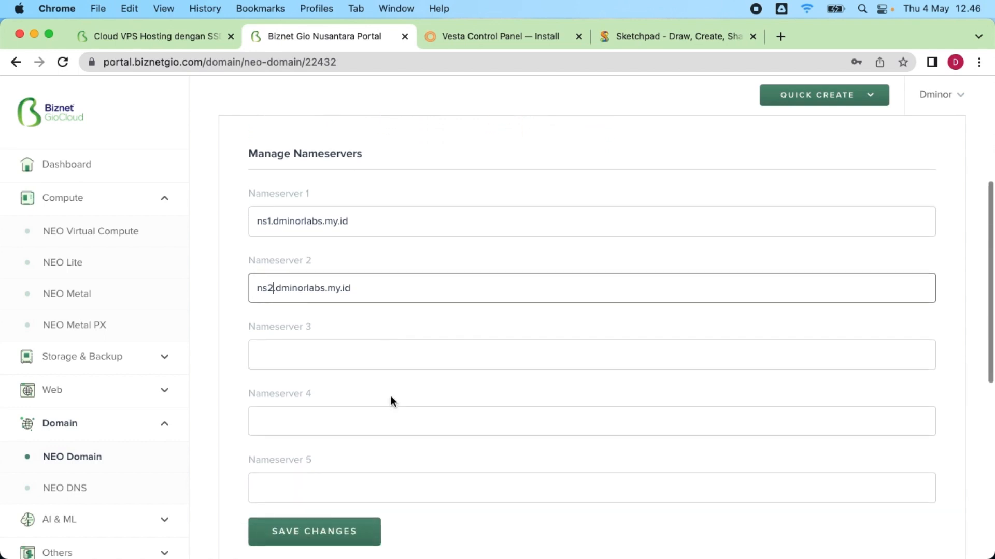
pyautogui.scroll(-1, 386, 393)
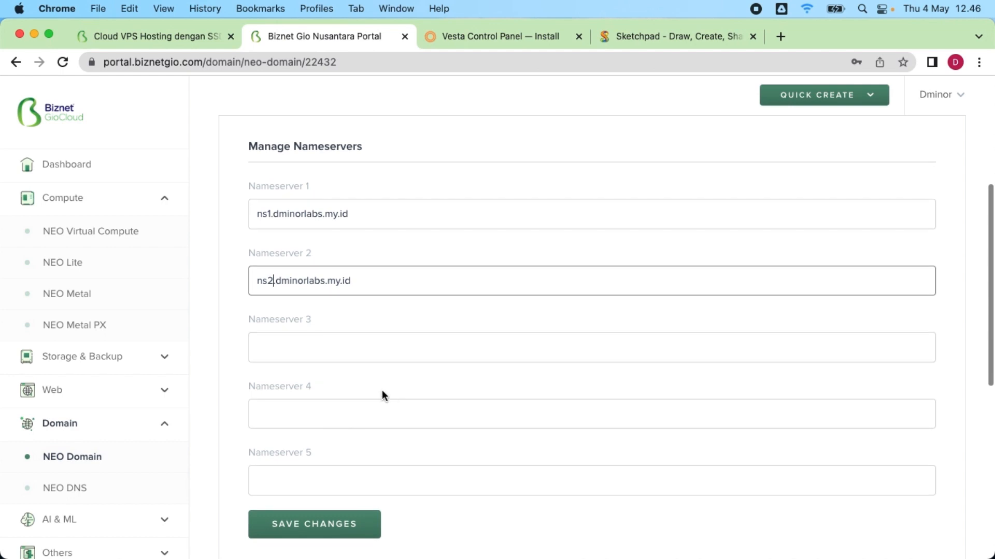
# Step: Save the new nameservers ns1 and ns2.dminorlabs.my.id and review the saved values
pyautogui.click(330, 535)
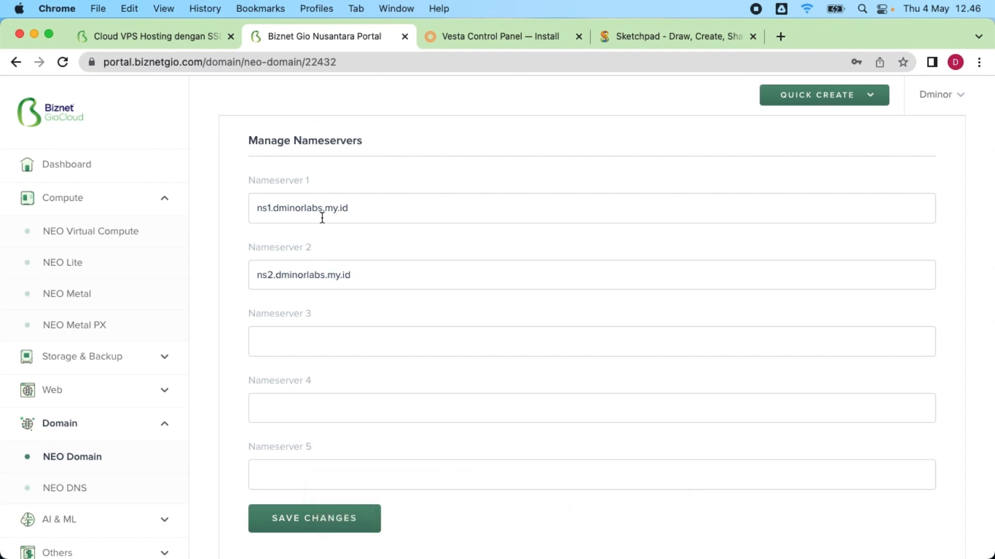
pyautogui.moveTo(366, 211); pyautogui.dragTo(245, 209)
pyautogui.press('super+c')
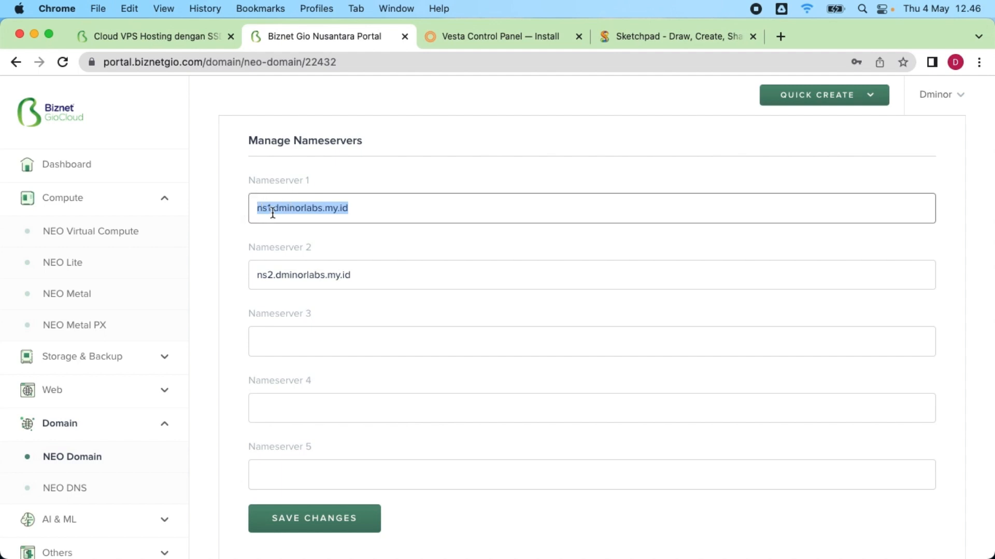
pyautogui.moveTo(383, 285); pyautogui.dragTo(235, 270)
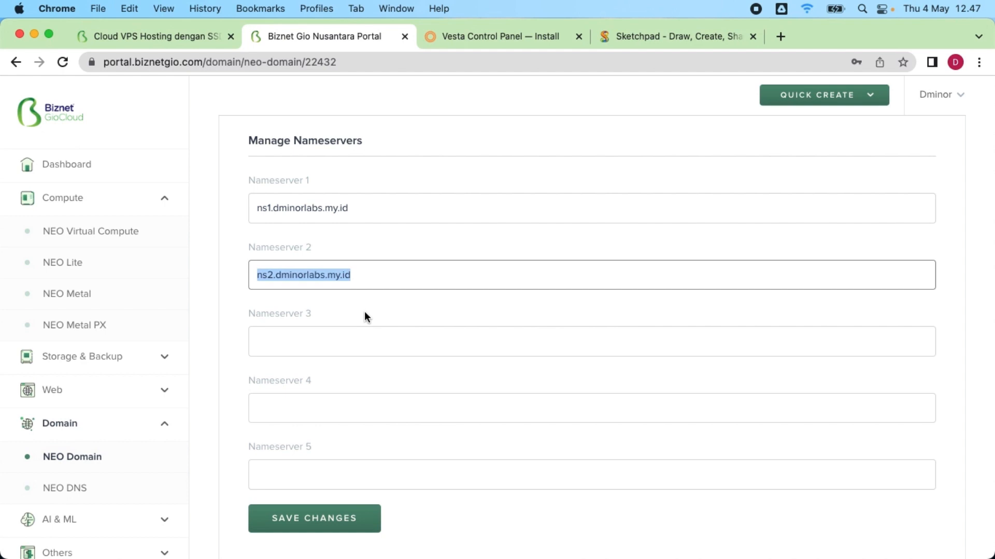
# Step: In Register Nameservers, enter ns1 as the nameserver host under .dminorlabs.my.id
pyautogui.scroll(-3, 365, 313)
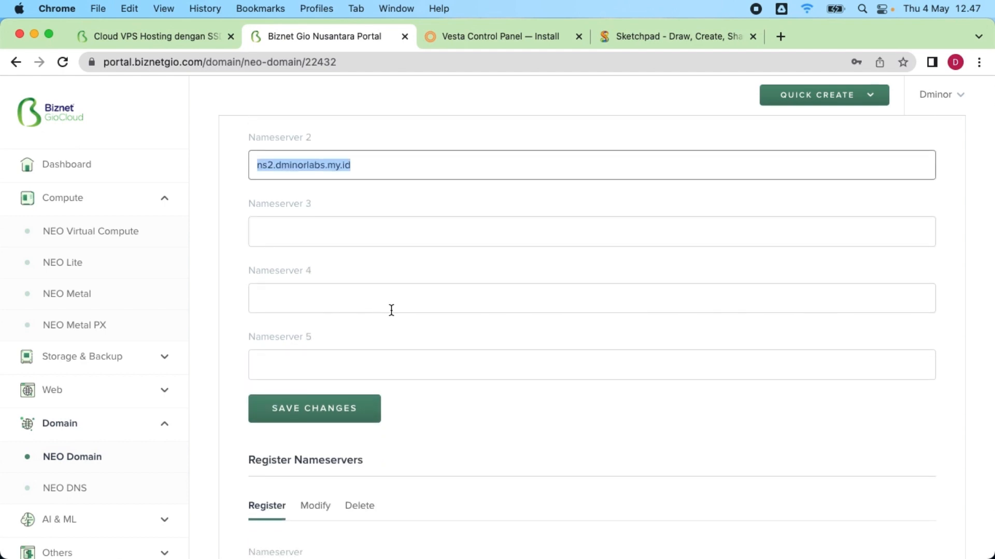
pyautogui.scroll(-1, 391, 310)
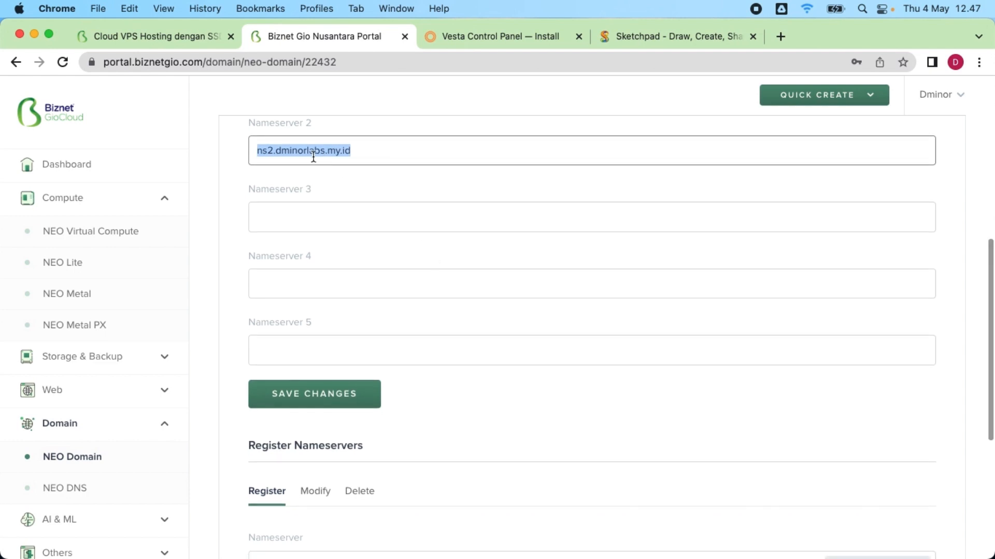
pyautogui.scroll(-5, 466, 352)
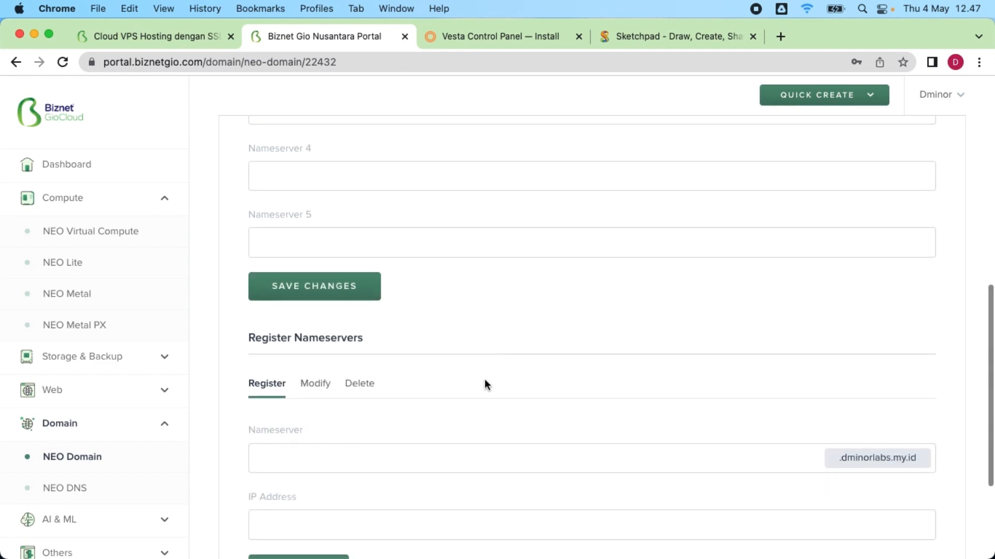
pyautogui.scroll(-2, 484, 378)
pyautogui.scroll(-2, 484, 375)
pyautogui.moveTo(256, 263); pyautogui.dragTo(437, 266)
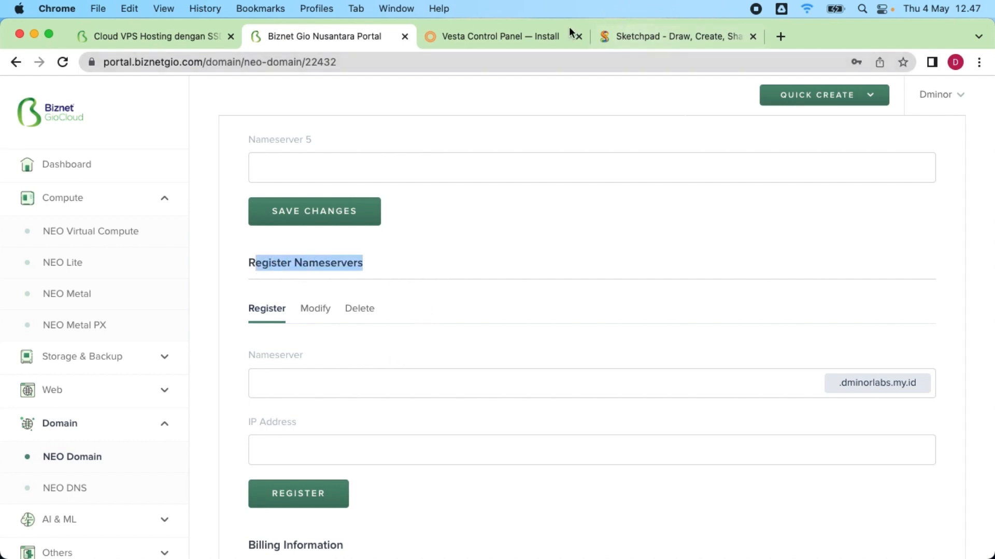
pyautogui.click(324, 387)
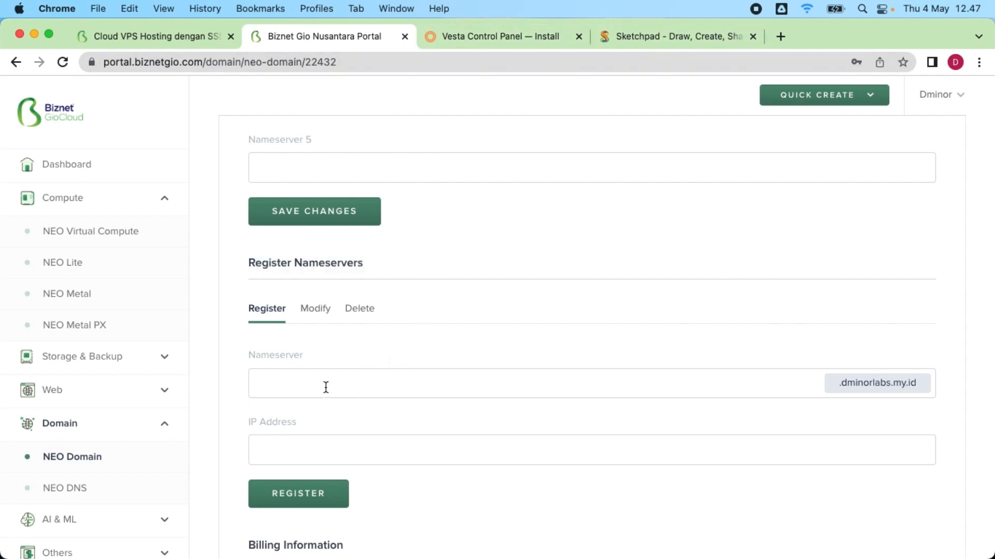
pyautogui.write('ns1')
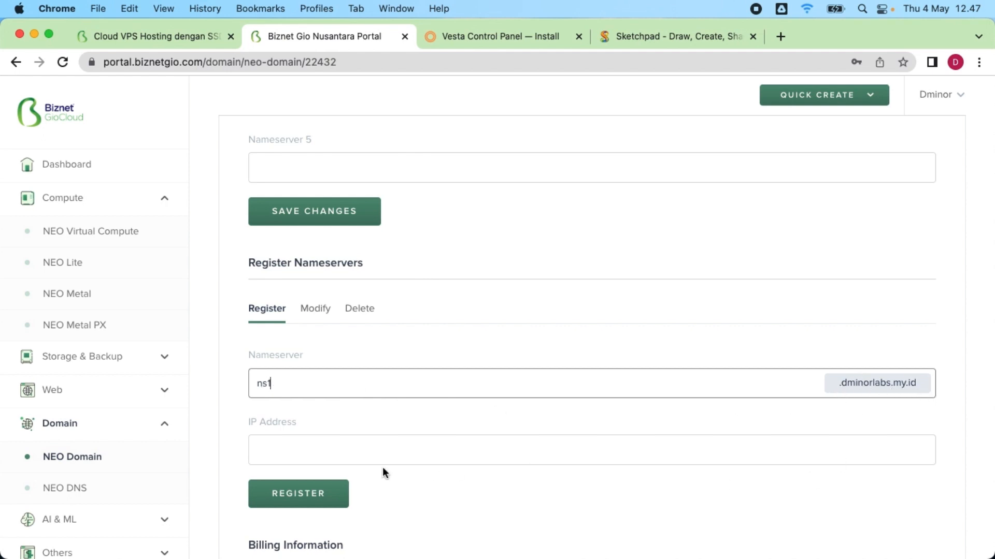
pyautogui.click(308, 452)
# Step: Clear the wrongly pasted IP Address value and open NEO Lite servers in a new tab
pyautogui.press('super+v')
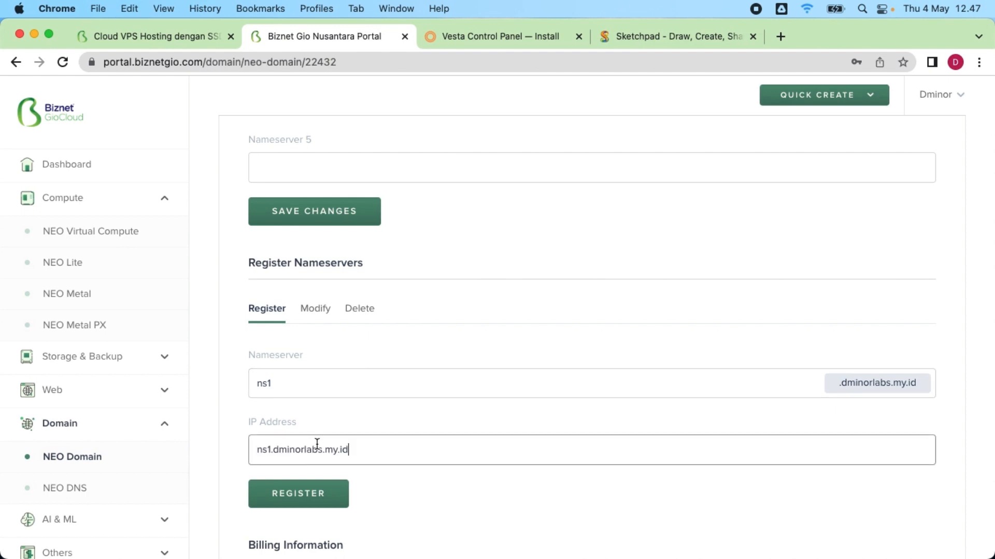
pyautogui.click(310, 442)
pyautogui.press('super+a')
pyautogui.press('BackSpace')
pyautogui.click(166, 37)
pyautogui.click(290, 38)
pyautogui.rightClick(74, 267)
pyautogui.click(89, 273)
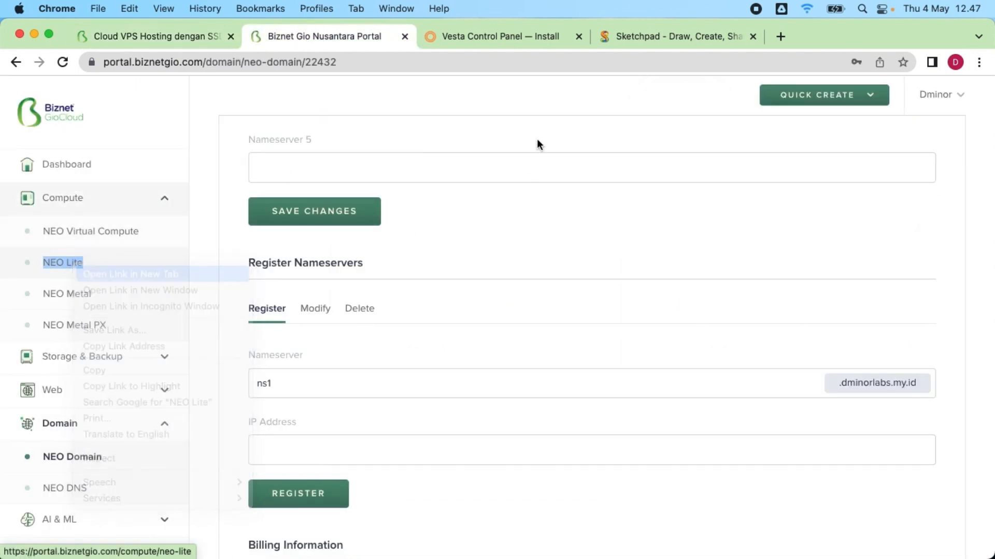
# Step: Copy NEOLITE2's IP 103.175.216.15 and register ns1 with it
pyautogui.click(451, 34)
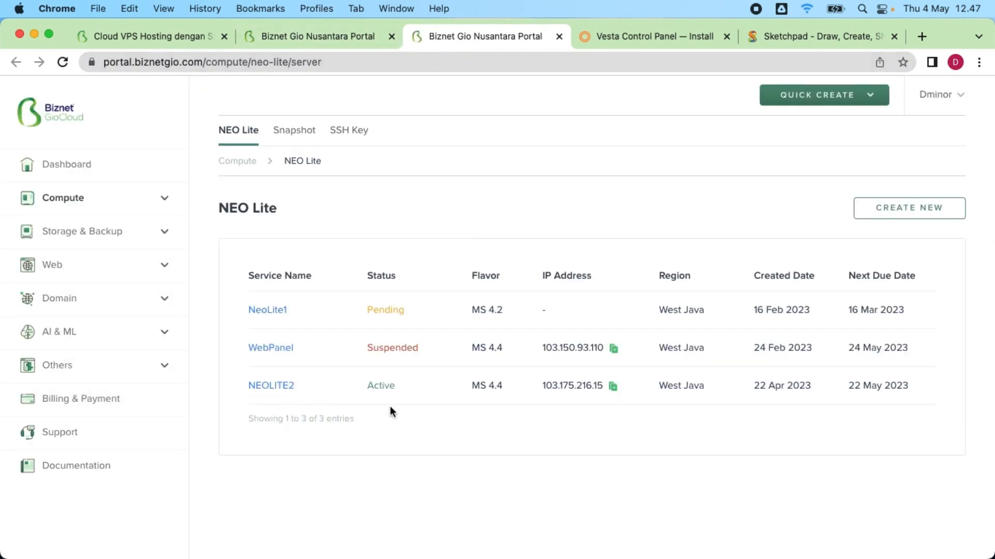
pyautogui.click(613, 385)
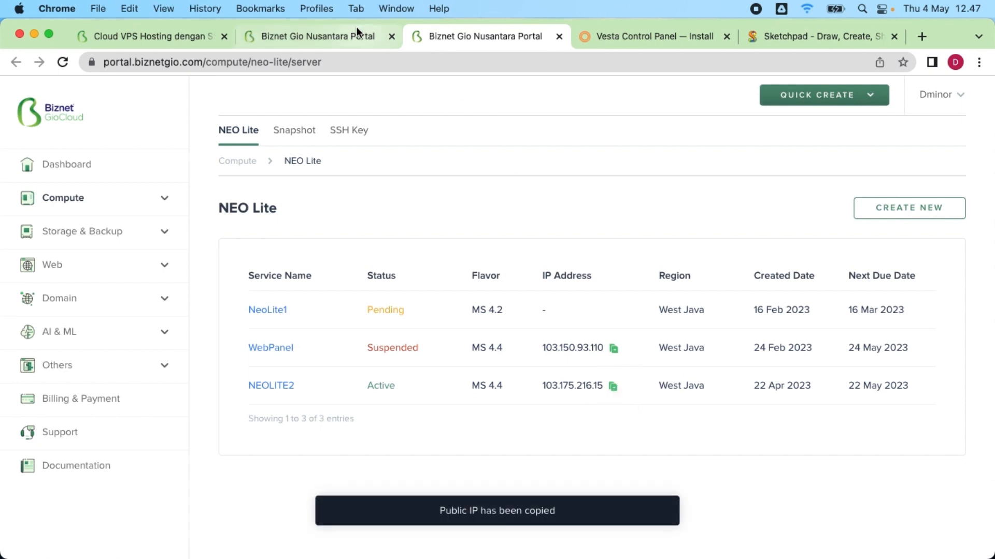
pyautogui.click(337, 35)
pyautogui.click(311, 456)
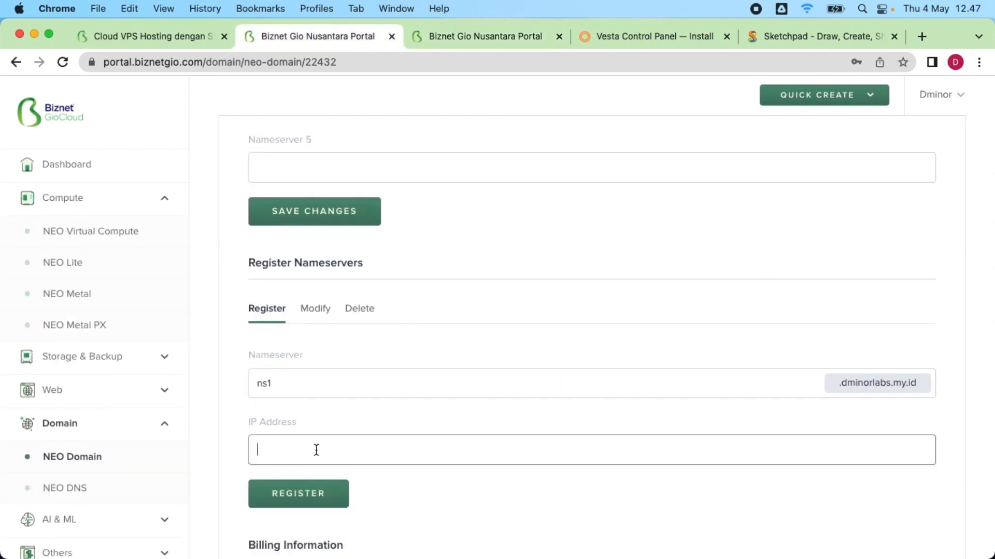
pyautogui.press('super+v')
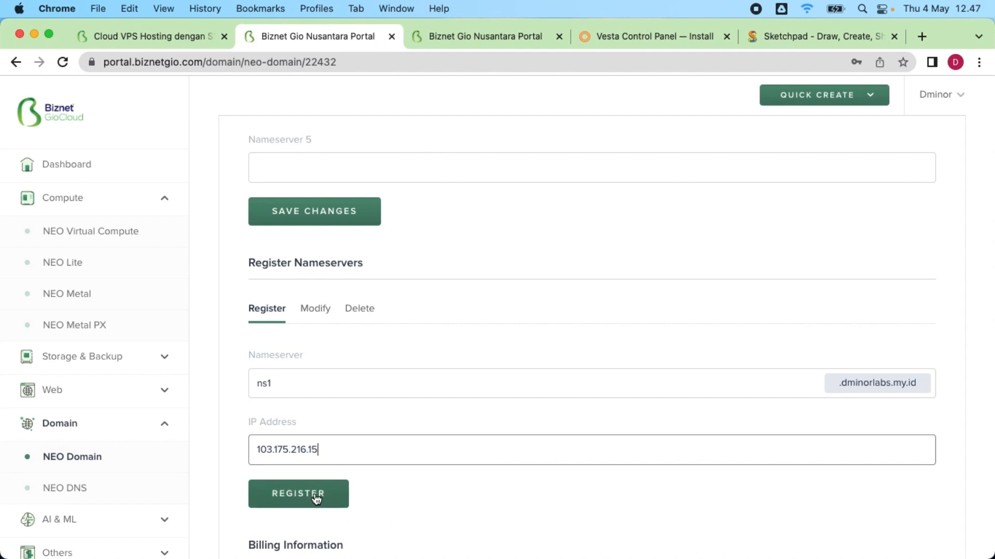
pyautogui.click(317, 498)
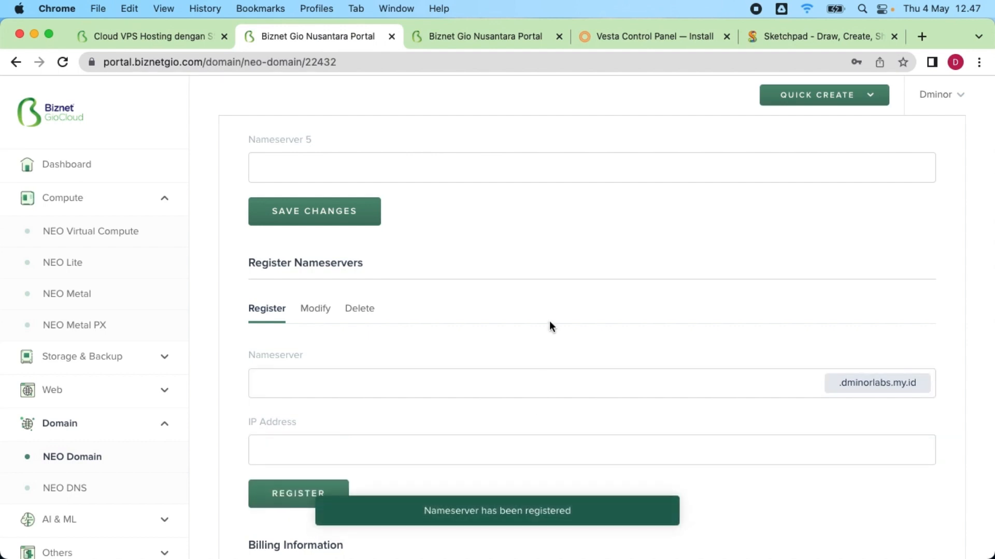
# Step: Register child nameserver ns2 with IP address 103.175.216.15
pyautogui.scroll(-1, 505, 382)
pyautogui.click(505, 381)
pyautogui.write('n')
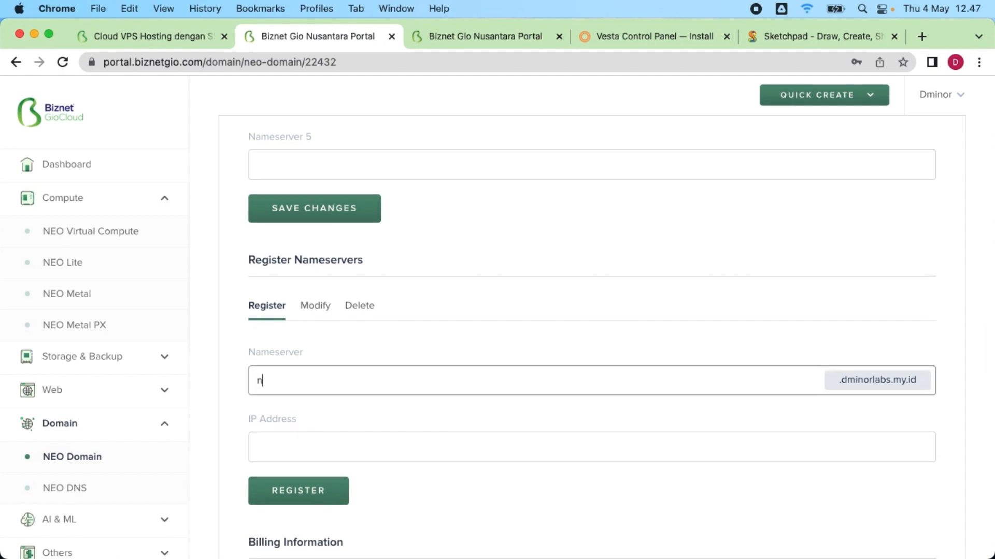
pyautogui.write('s2')
pyautogui.click(412, 464)
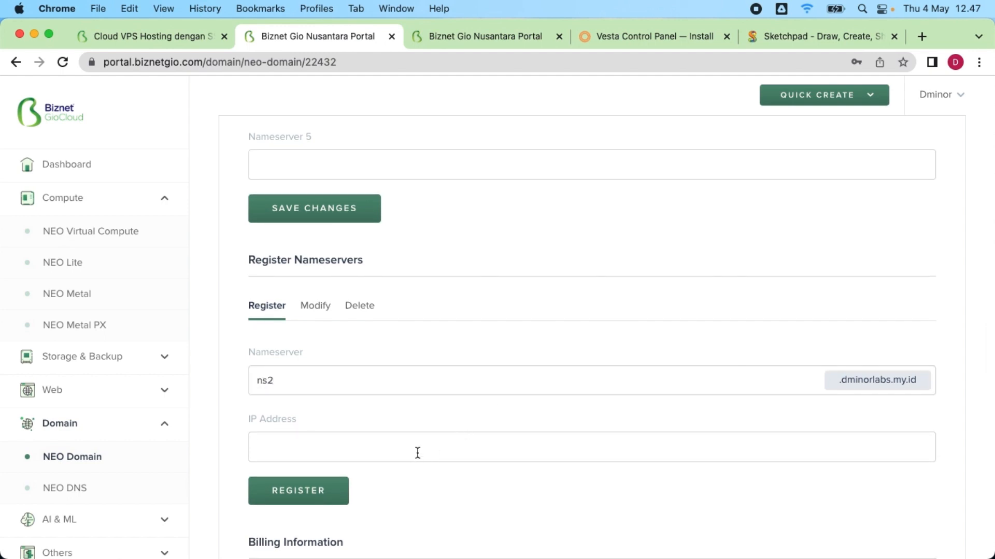
pyautogui.click(418, 453)
pyautogui.press('super+v')
pyautogui.scroll(-1, 487, 354)
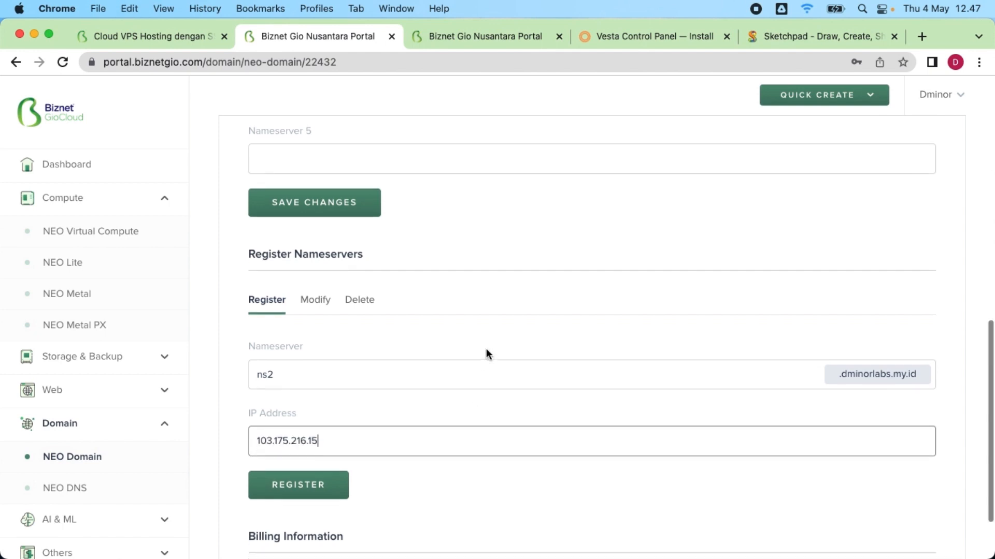
pyautogui.scroll(-3, 486, 354)
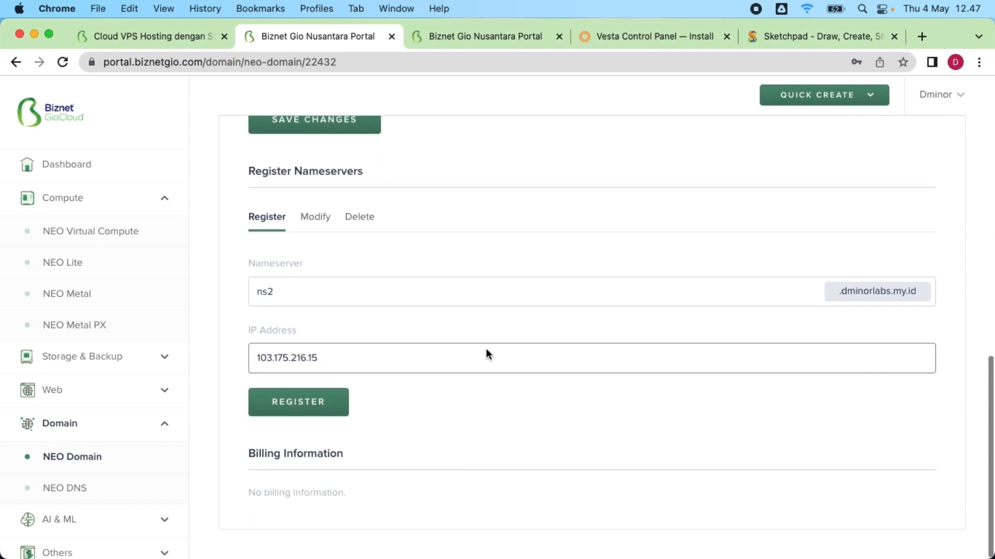
pyautogui.click(280, 410)
pyautogui.scroll(10, 577, 274)
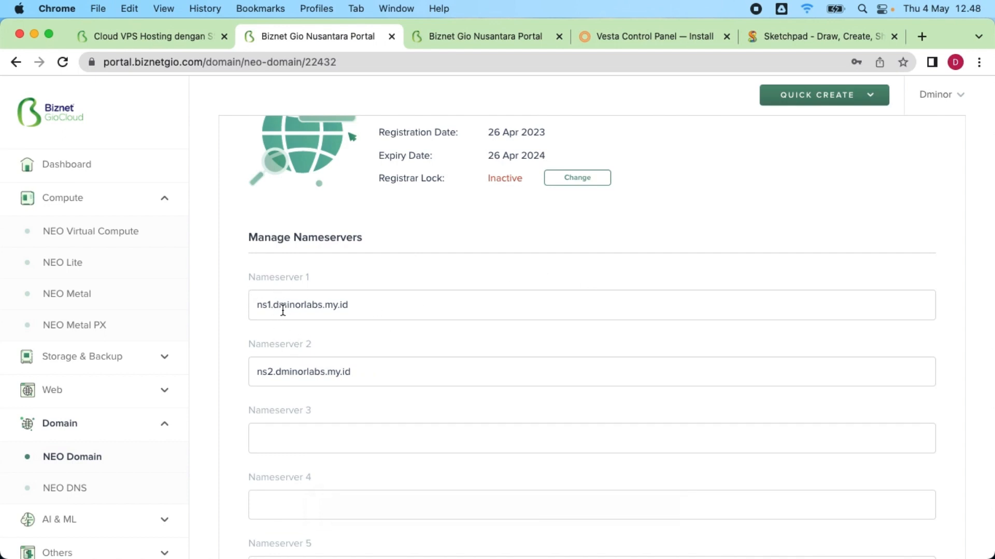
# Step: Save ns1.dminorlabs.my.id and ns2.dminorlabs.my.id under Manage Nameservers in the Biznet Gio Portal
pyautogui.scroll(-1, 404, 360)
pyautogui.scroll(-5, 455, 375)
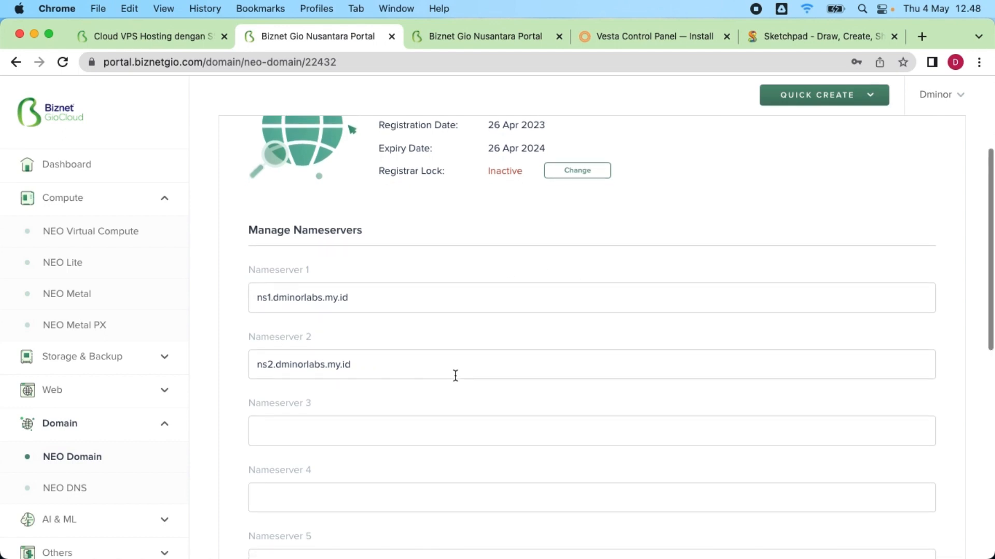
pyautogui.click(345, 455)
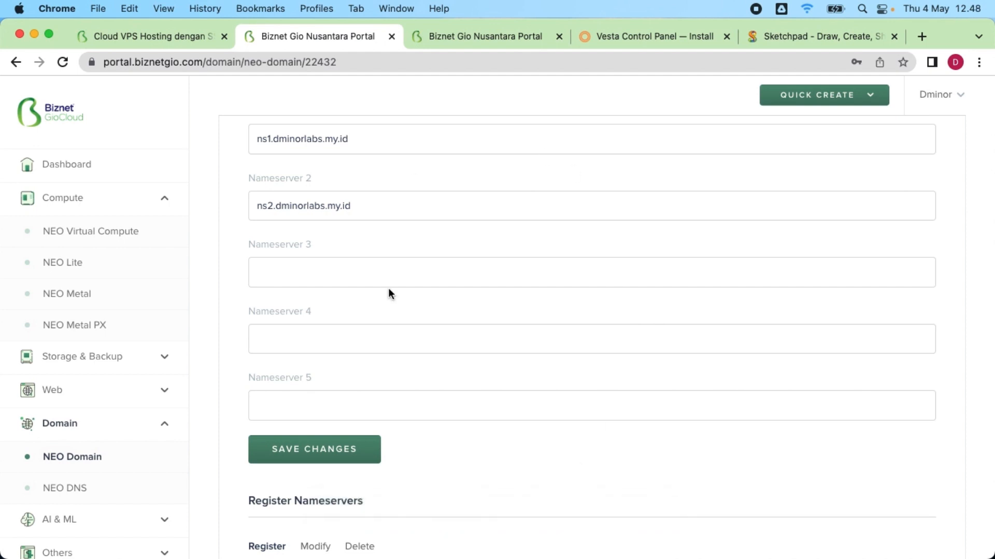
pyautogui.scroll(6, 388, 290)
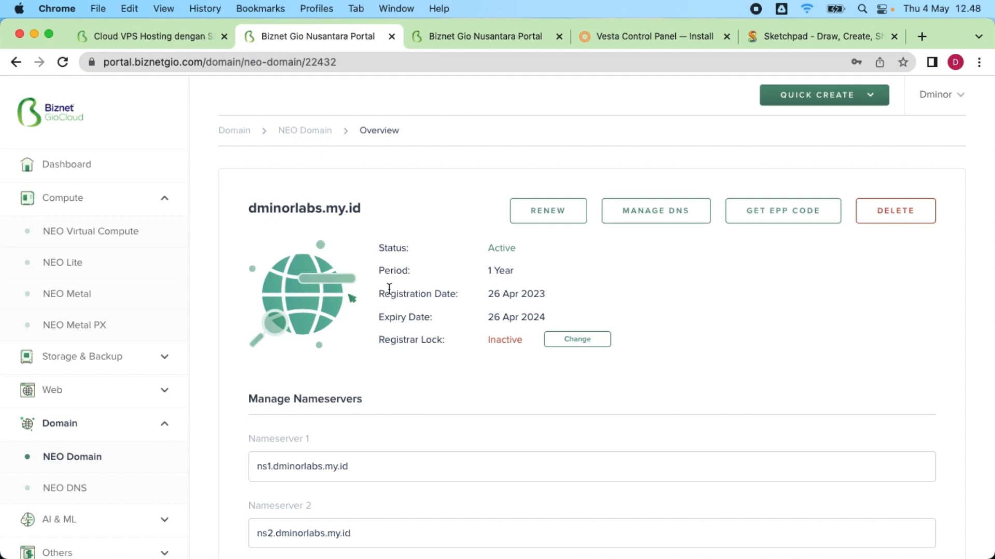
# Step: Run an intoDNS report for dminorlabs.my.id in a new browser tab
pyautogui.click(921, 36)
pyautogui.click(589, 63)
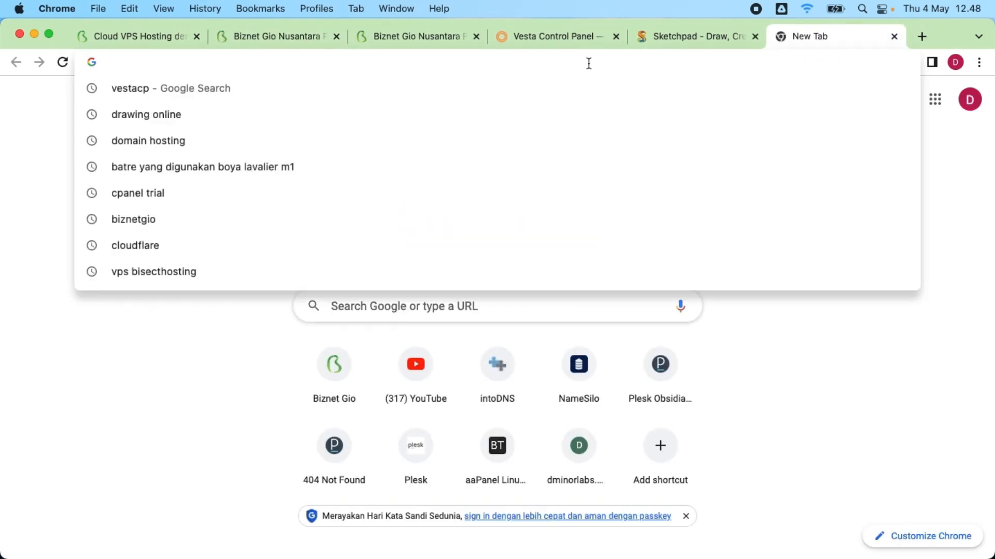
pyautogui.write('int')
pyautogui.press('Return')
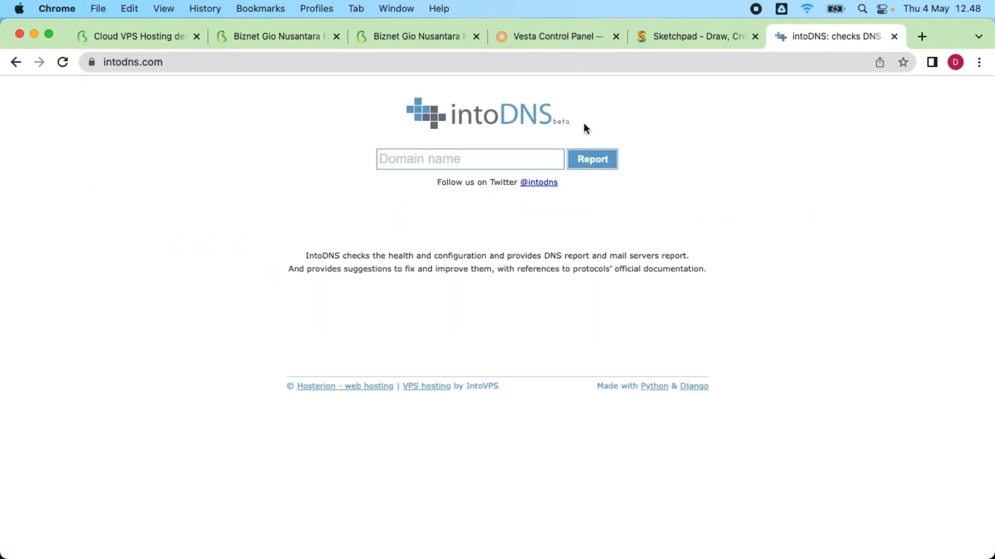
pyautogui.click(459, 162)
pyautogui.write('dminorlabs')
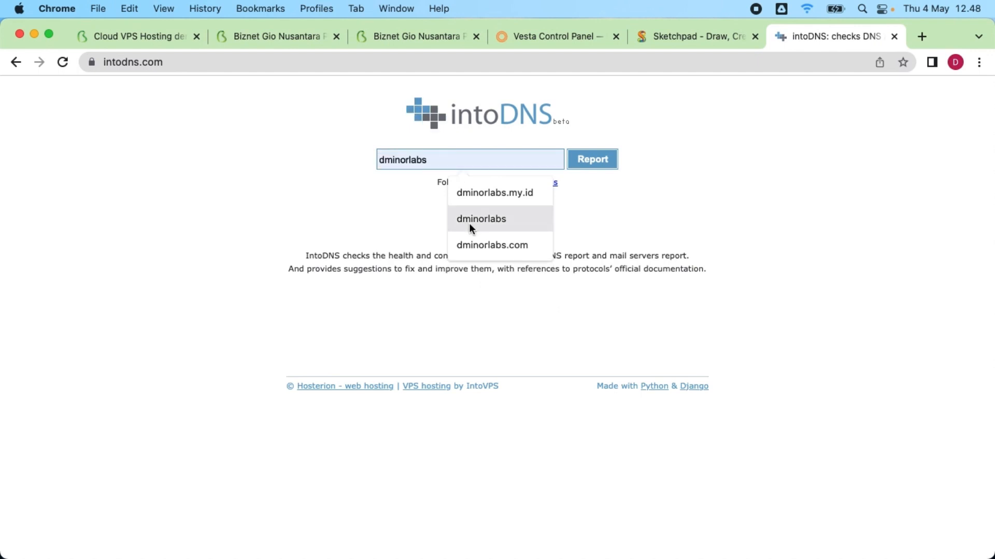
pyautogui.click(484, 197)
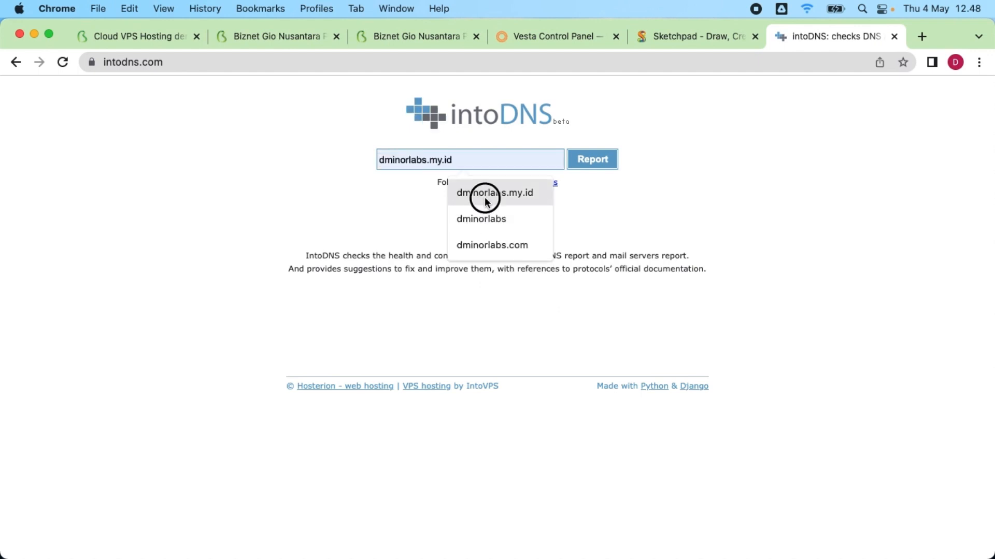
pyautogui.click(597, 157)
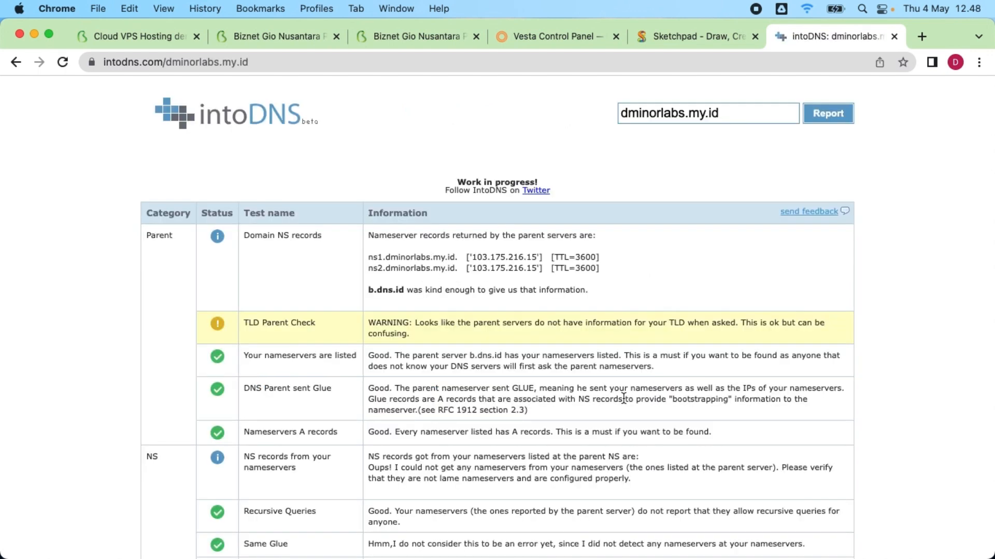
# Step: Highlight the ns1.dminorlabs.my.id entry and scroll through the report's nameserver errors
pyautogui.moveTo(369, 259); pyautogui.dragTo(466, 257)
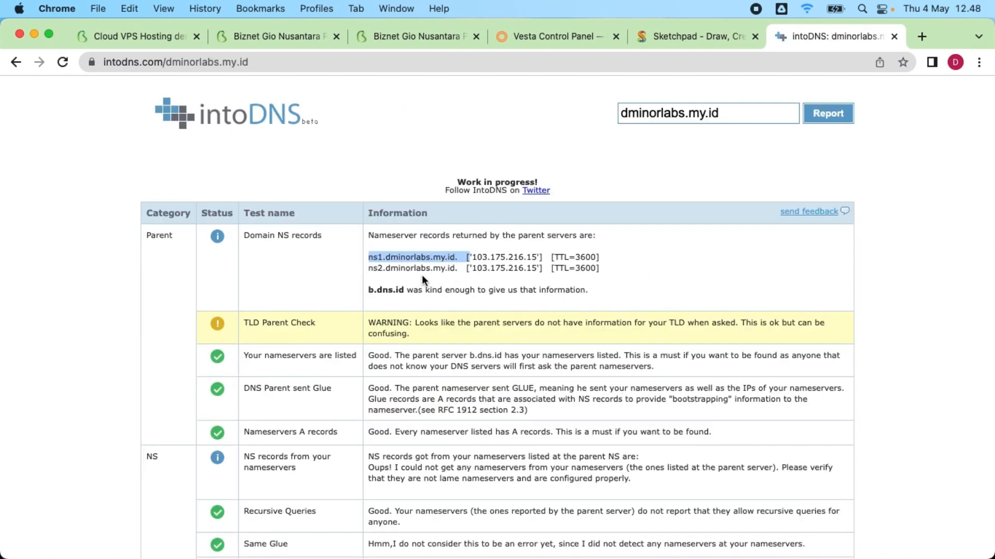
pyautogui.click(381, 265)
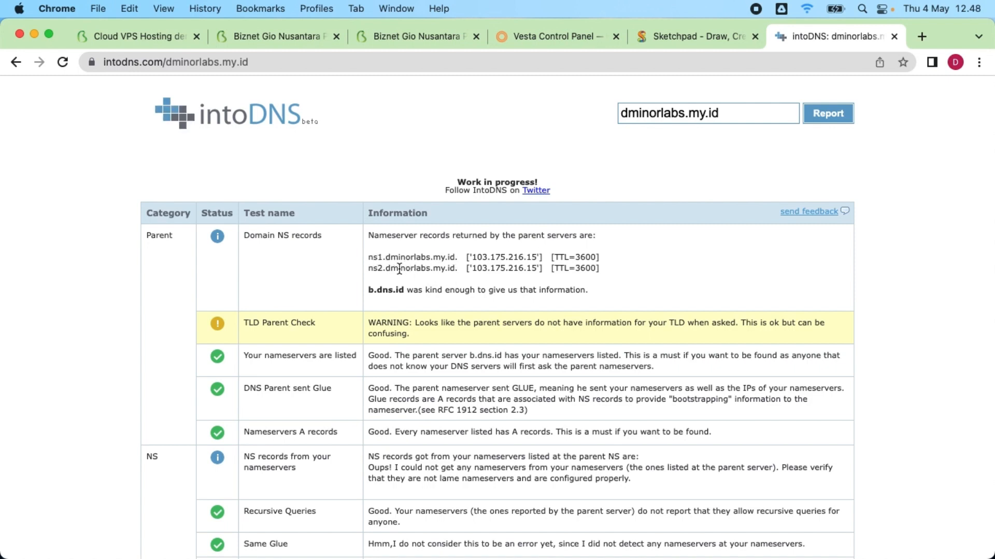
pyautogui.moveTo(369, 259); pyautogui.dragTo(457, 258)
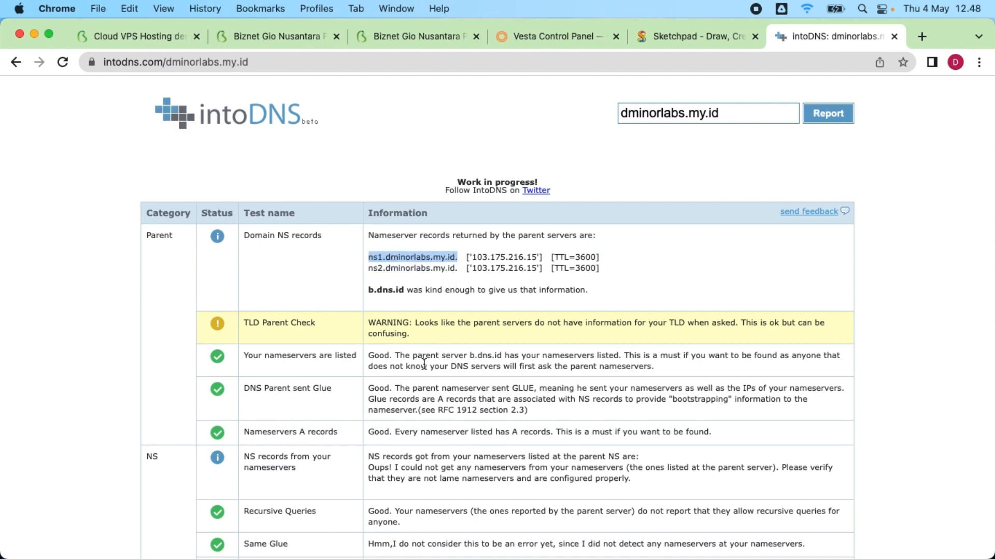
pyautogui.scroll(-4, 308, 334)
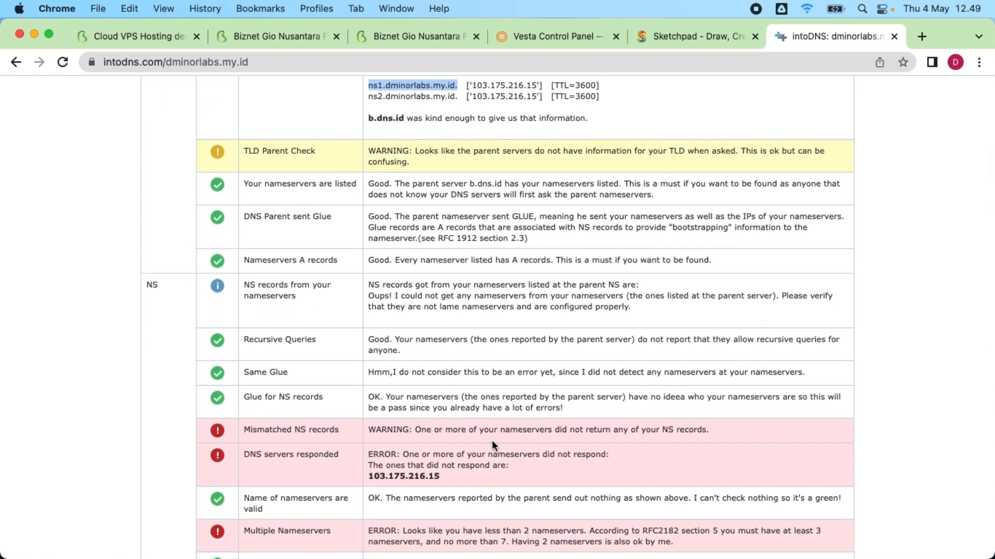
pyautogui.scroll(-3, 423, 439)
pyautogui.scroll(-5, 424, 440)
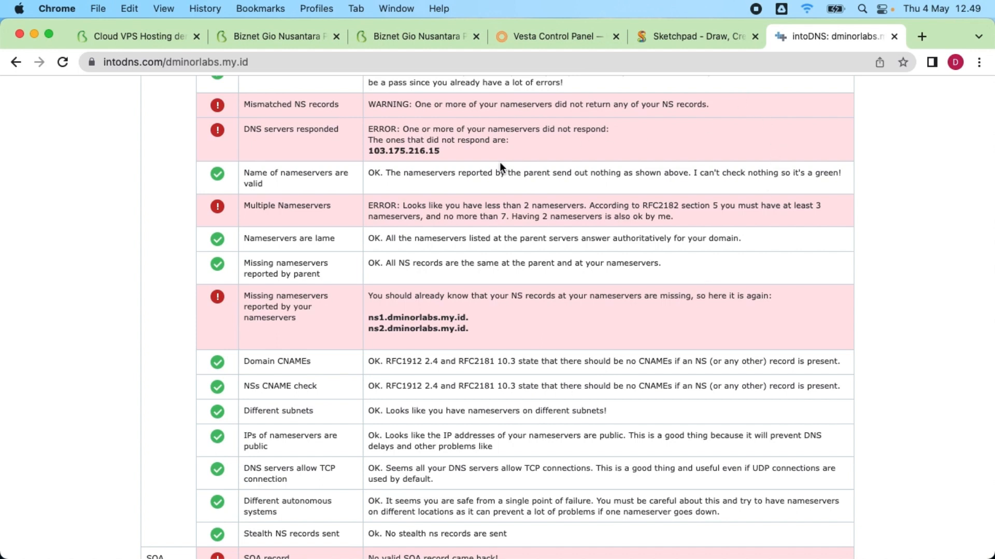
# Step: Return to the Vesta install page and scroll to the Install Instructions
pyautogui.click(551, 36)
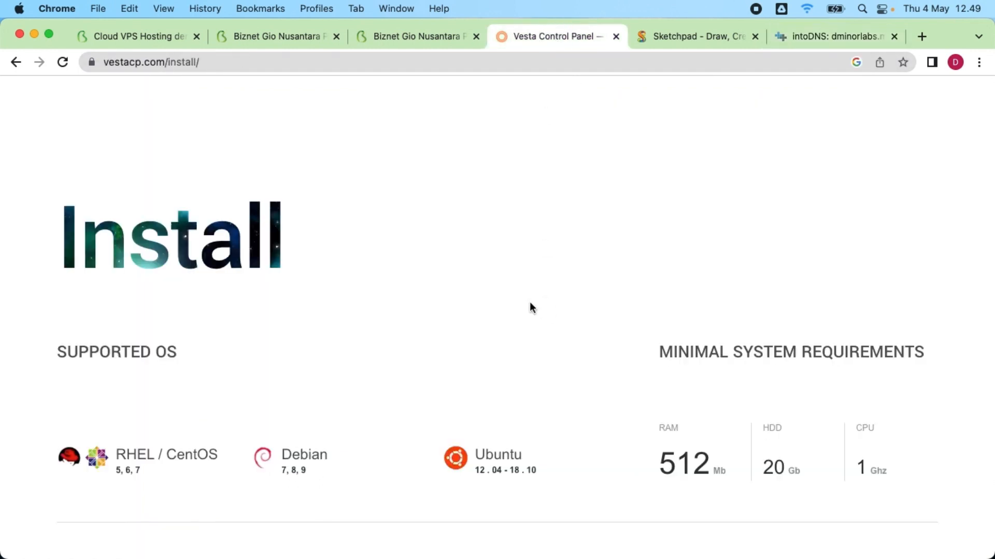
pyautogui.scroll(-5, 456, 284)
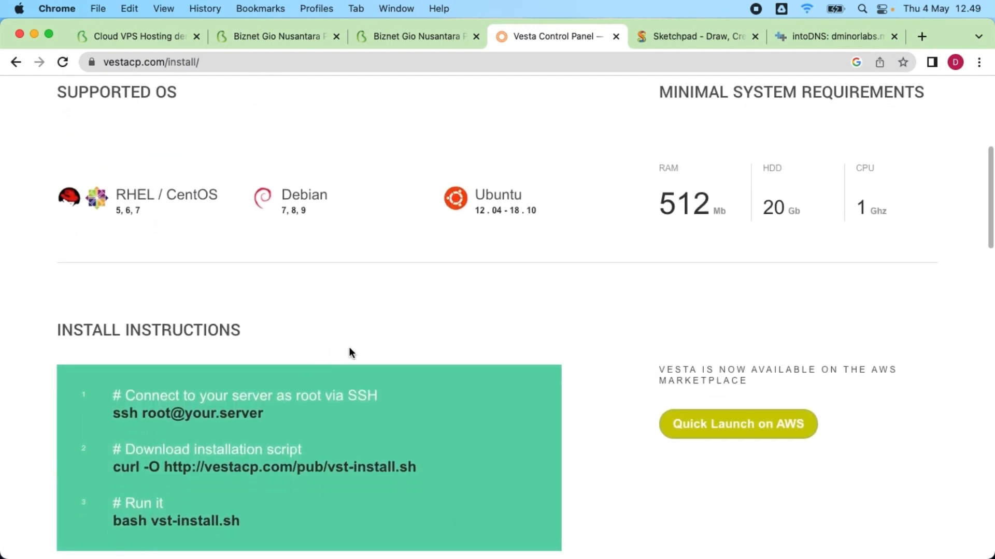
pyautogui.scroll(-3, 350, 353)
# Step: Open Terminal, change into the Documents folder and list its files
pyautogui.moveTo(285, 553)
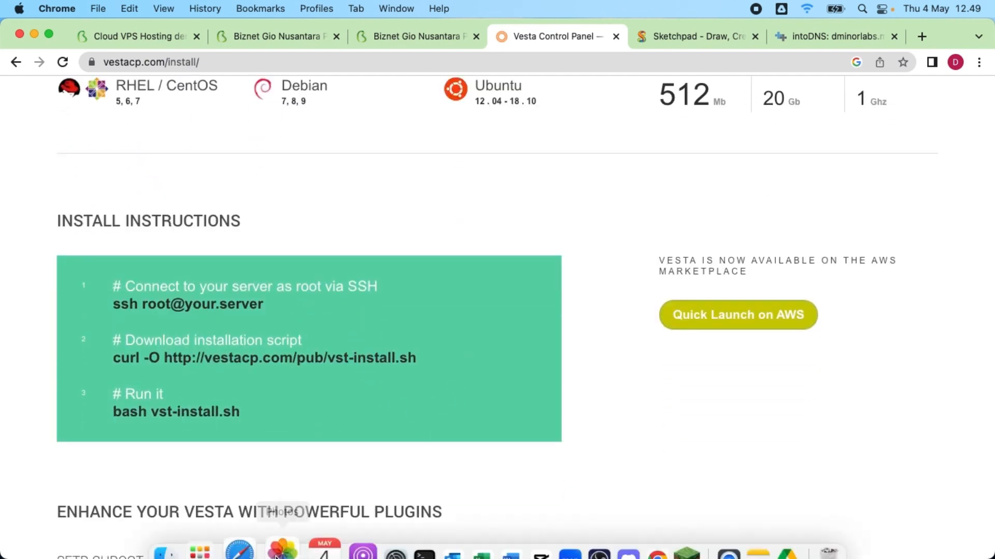
pyautogui.click(398, 539)
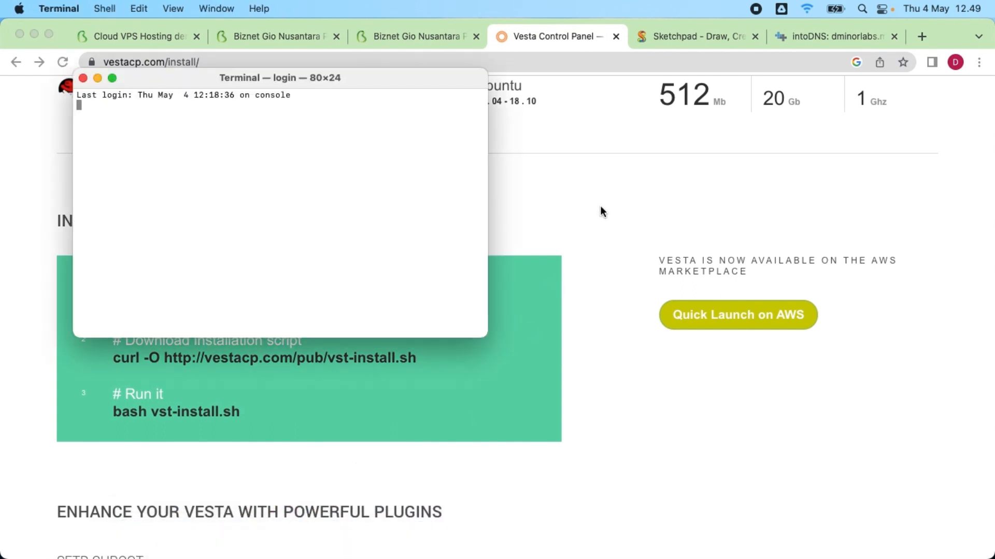
pyautogui.write('c')
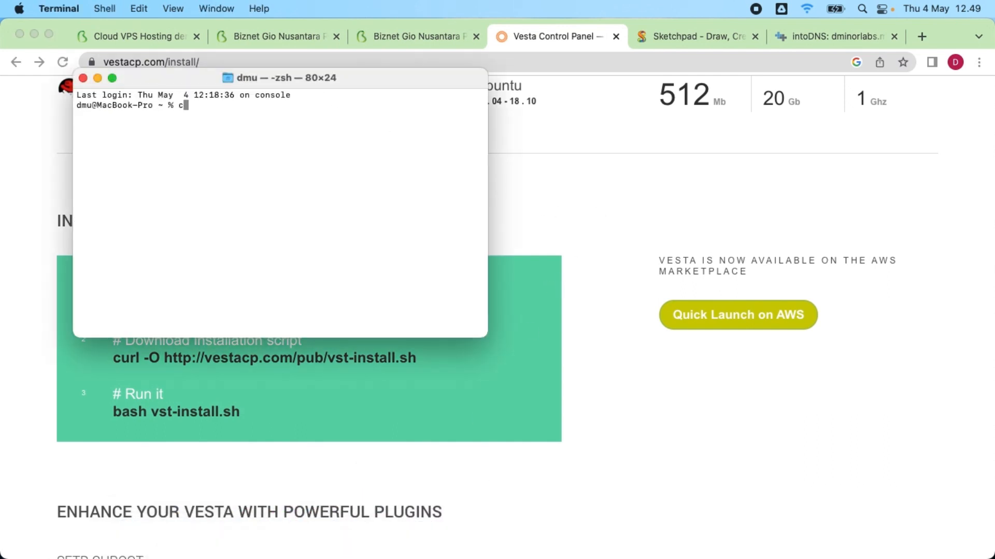
pyautogui.write('d Docu')
pyautogui.press('Tab')
pyautogui.press('Return')
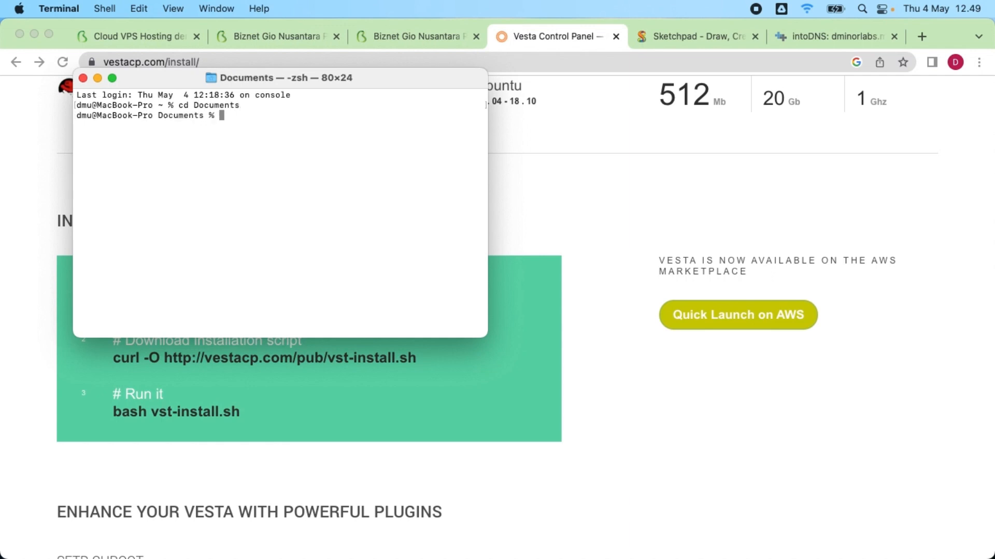
pyautogui.write('ls')
pyautogui.press('Return')
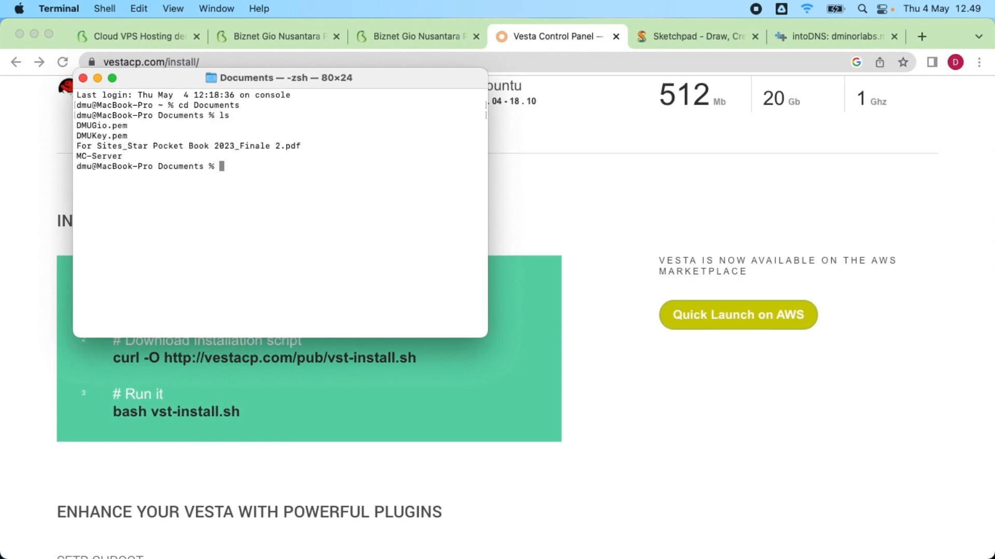
# Step: Clear the terminal, enlarge its text and reposition the window beside the instructions
pyautogui.write('clear')
pyautogui.press('Return')
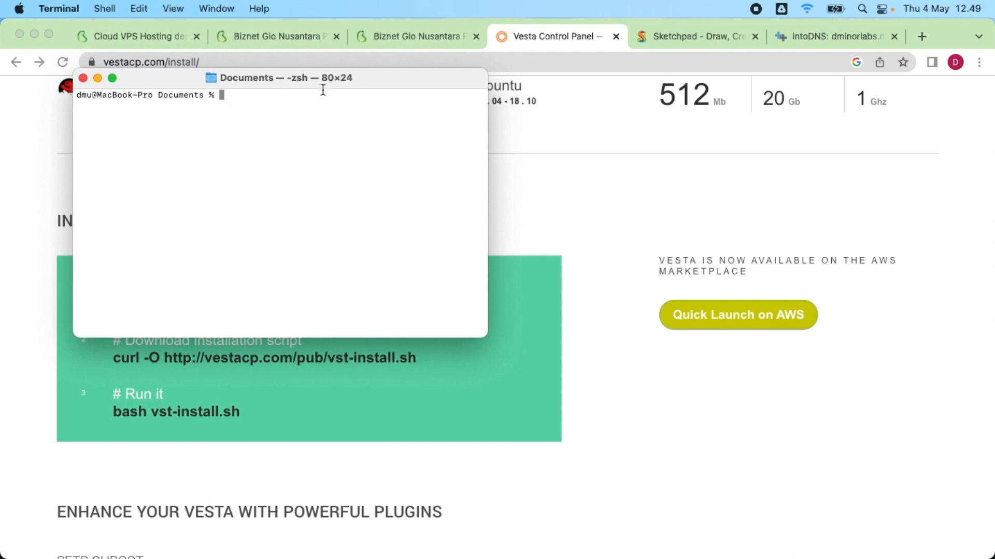
pyautogui.moveTo(315, 81); pyautogui.dragTo(460, 94)
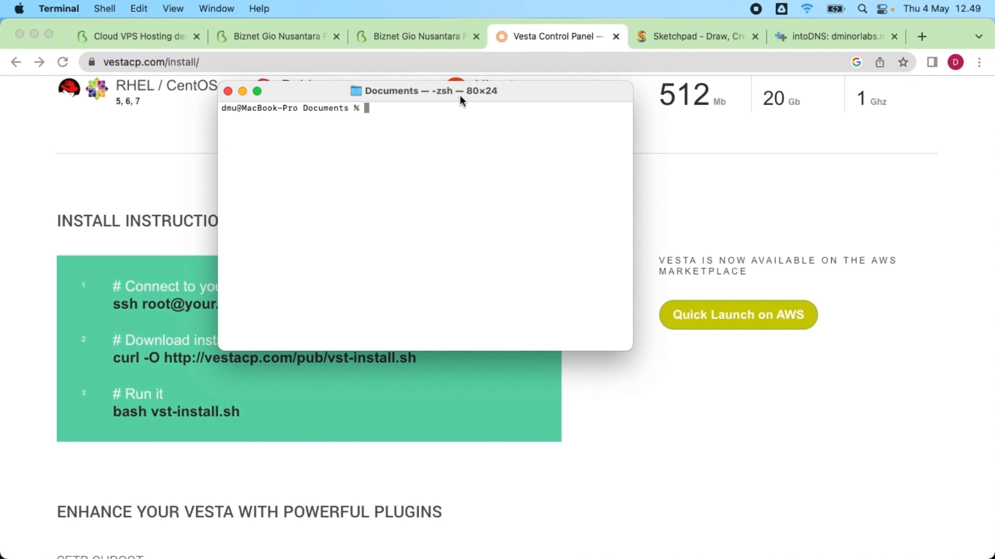
pyautogui.press('super+equal')
pyautogui.press('super+equal')
pyautogui.press('super+equal')
pyautogui.press('super+equal')
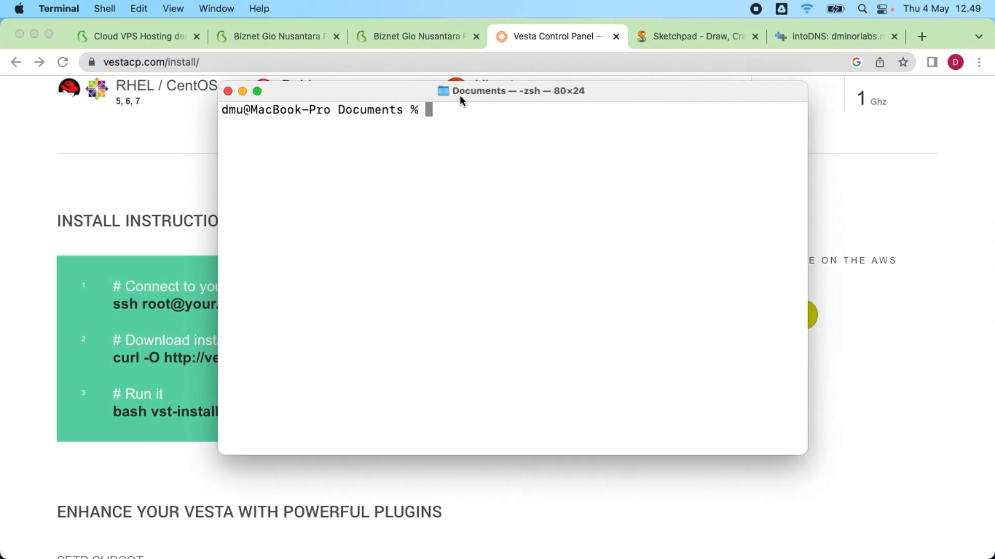
pyautogui.moveTo(460, 96); pyautogui.dragTo(555, 113)
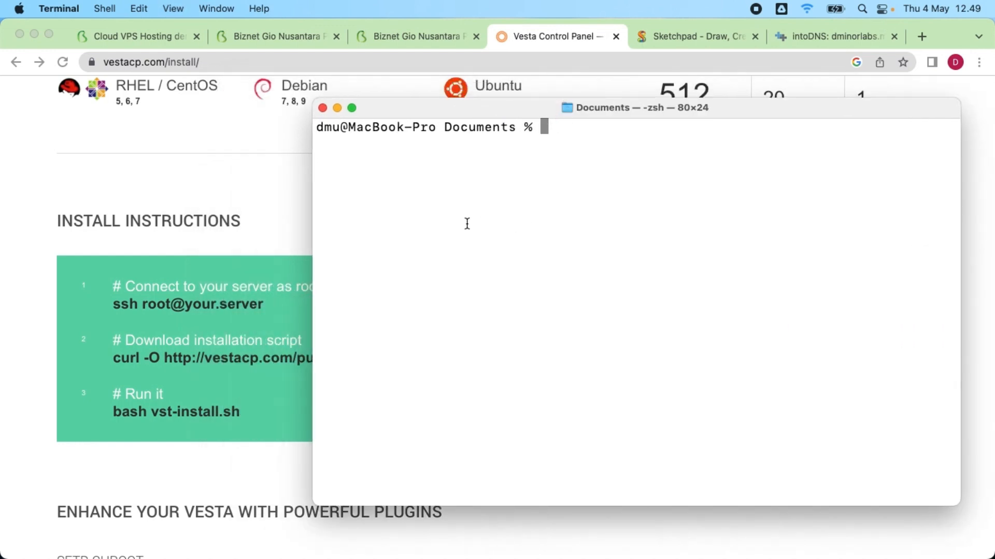
# Step: SSH into 103.175.216.15 using DMUKey.pem, accepting the server's host key
pyautogui.write('ssh -i ')
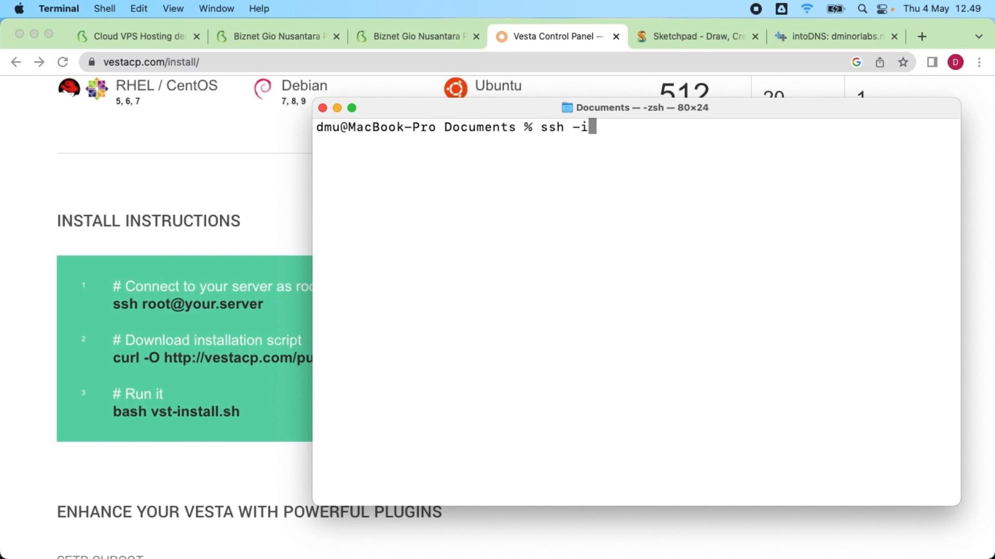
pyautogui.write('DMUK')
pyautogui.press('Tab')
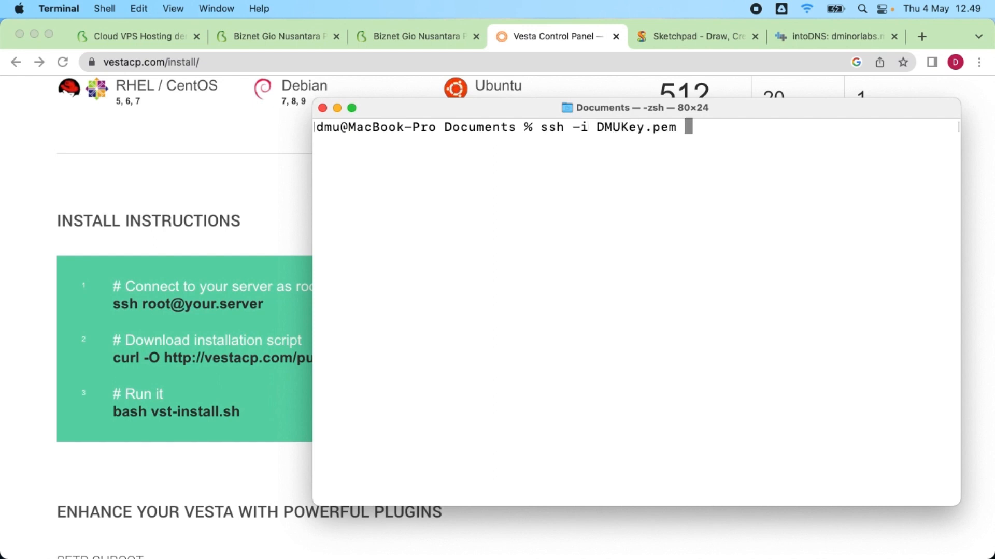
pyautogui.write('dminor@')
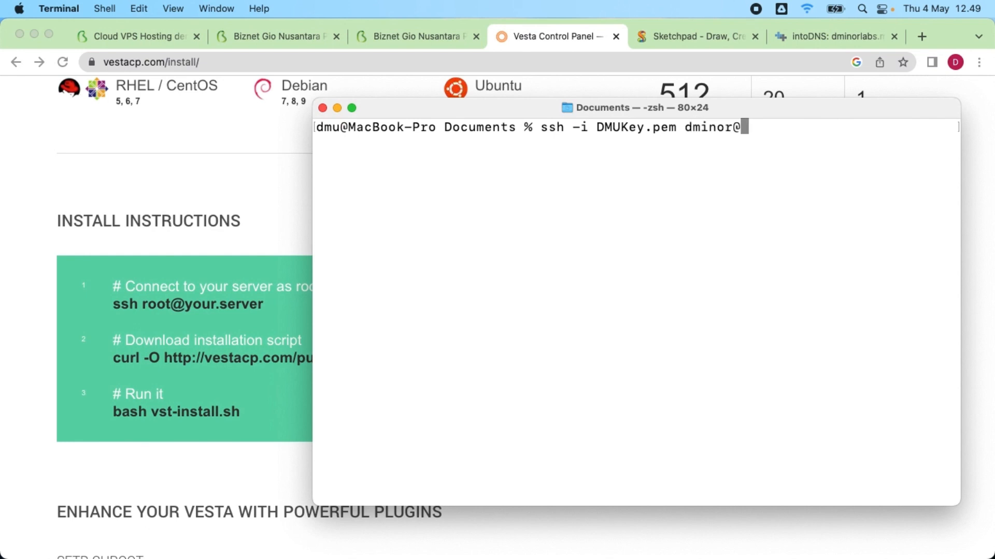
pyautogui.write('103.175.216.15')
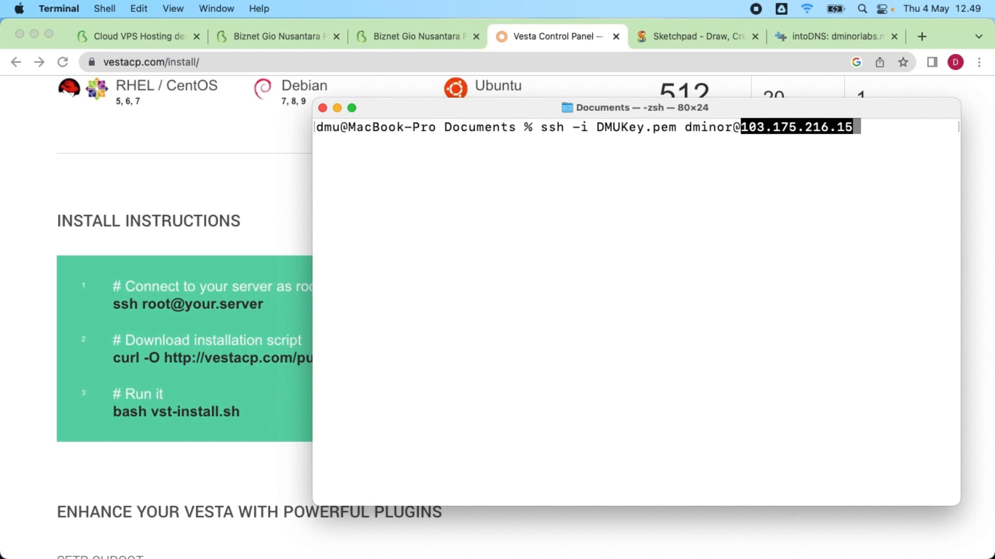
pyautogui.press('Return')
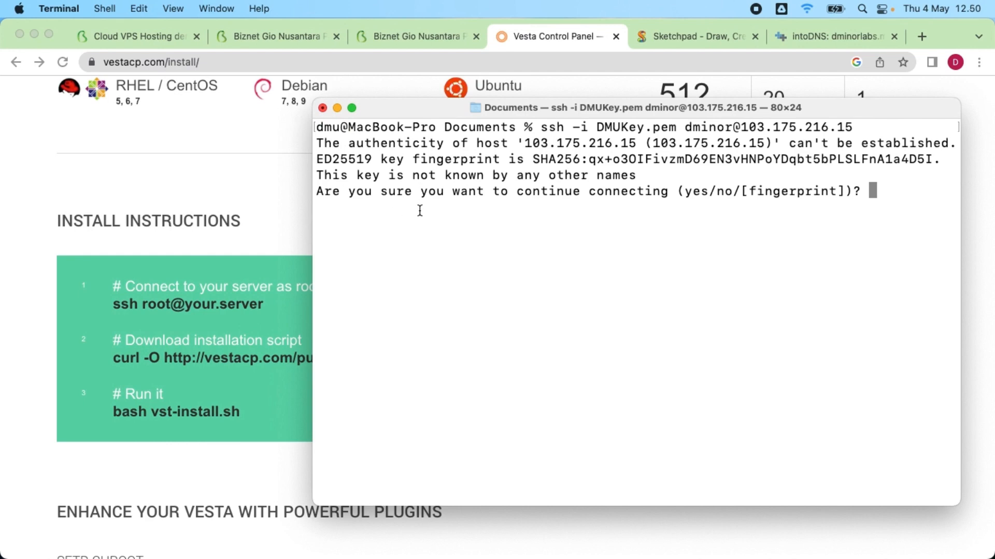
pyautogui.write('yes')
pyautogui.press('Return')
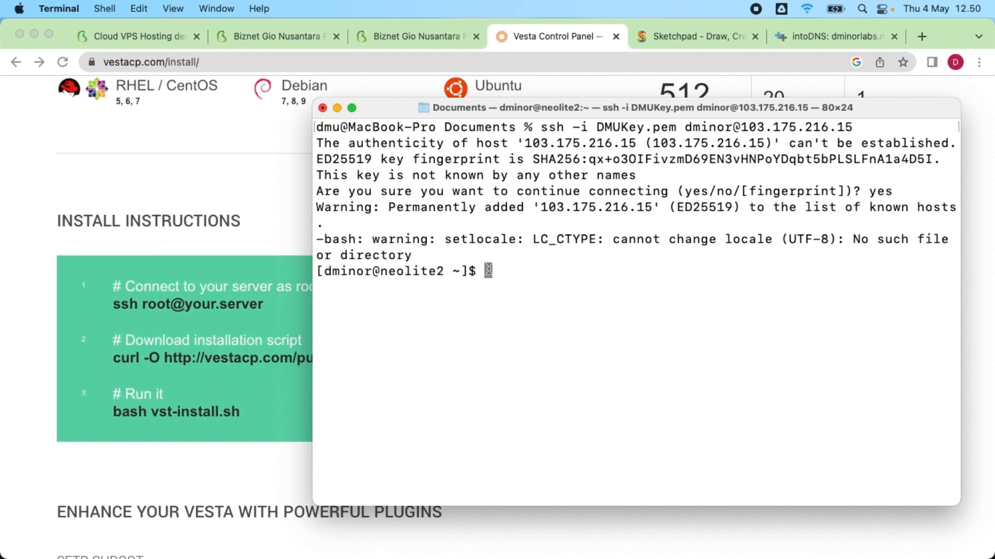
# Step: Become root with sudo su - and clear the screen
pyautogui.write('sudo su -')
pyautogui.press('Return')
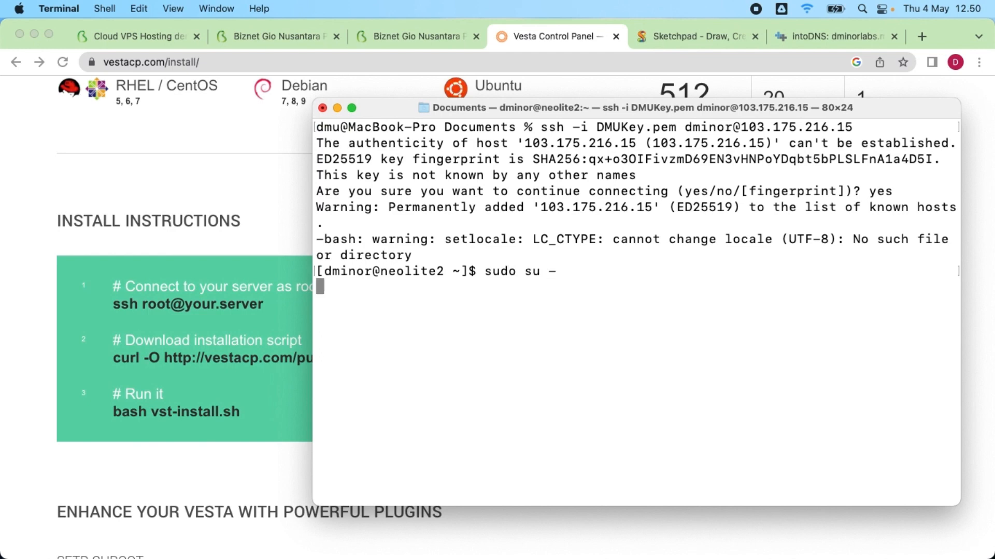
pyautogui.write('clear')
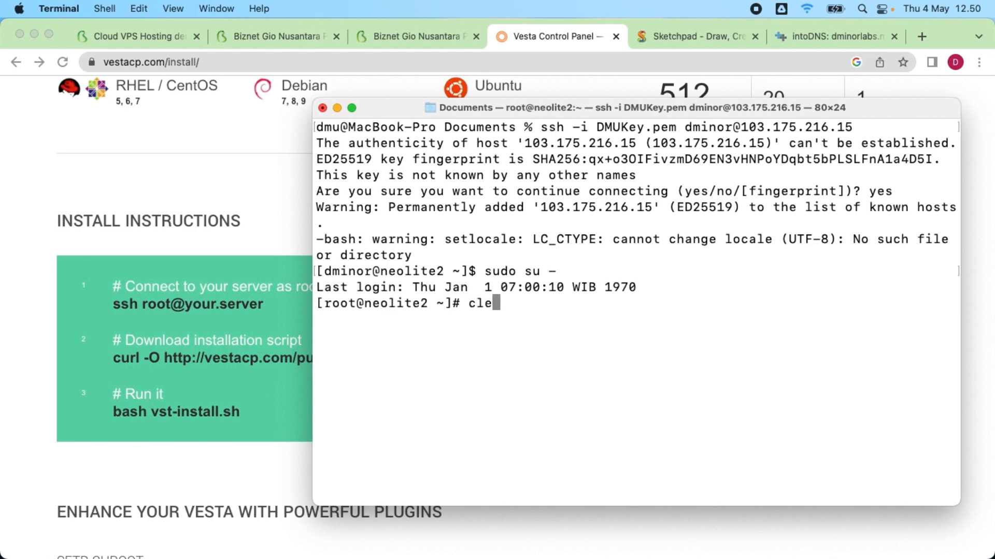
pyautogui.press('Return')
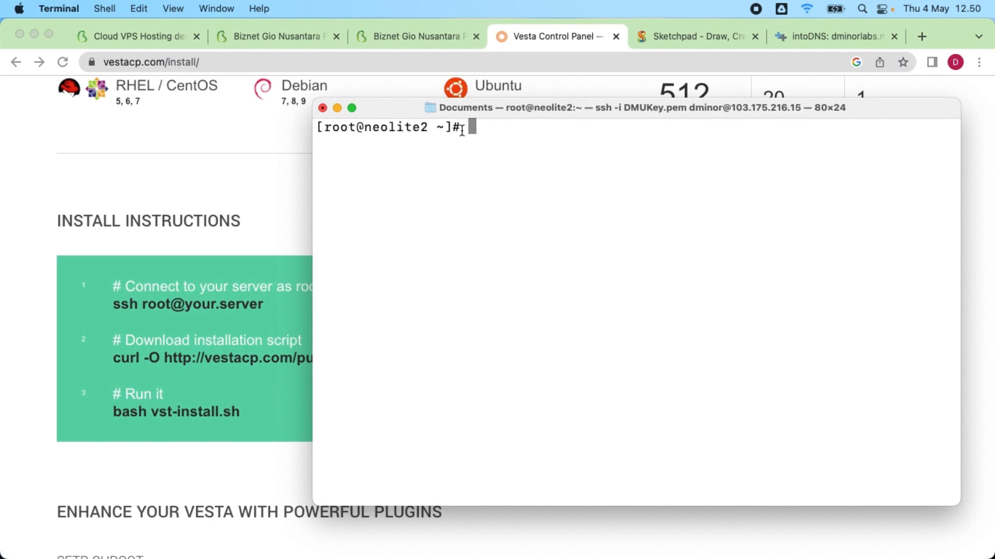
# Step: Copy the curl -O command from the install page and run it as root to download vst-install.sh
pyautogui.moveTo(461, 131); pyautogui.dragTo(444, 126)
pyautogui.click(517, 210)
pyautogui.click(573, 37)
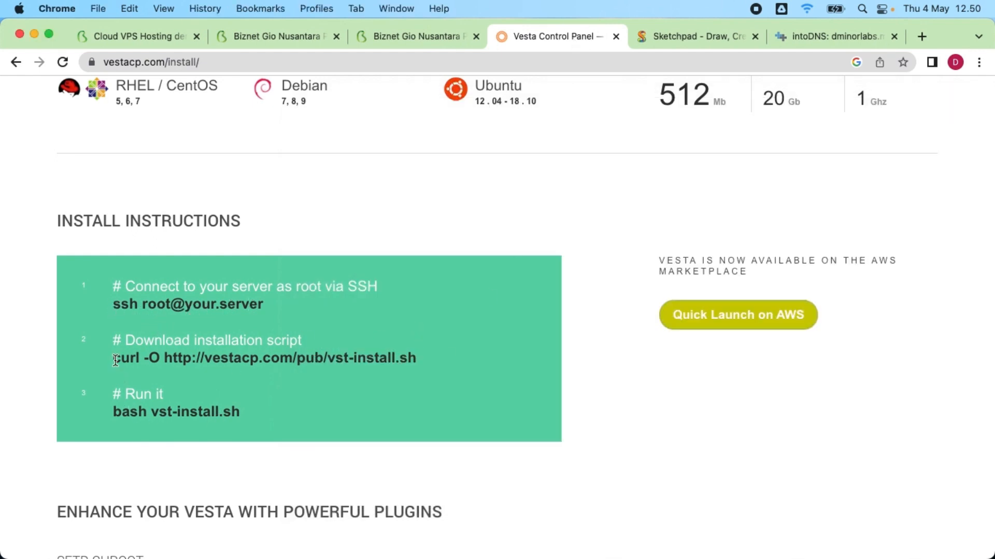
pyautogui.moveTo(115, 361); pyautogui.dragTo(417, 359)
pyautogui.press('super+c')
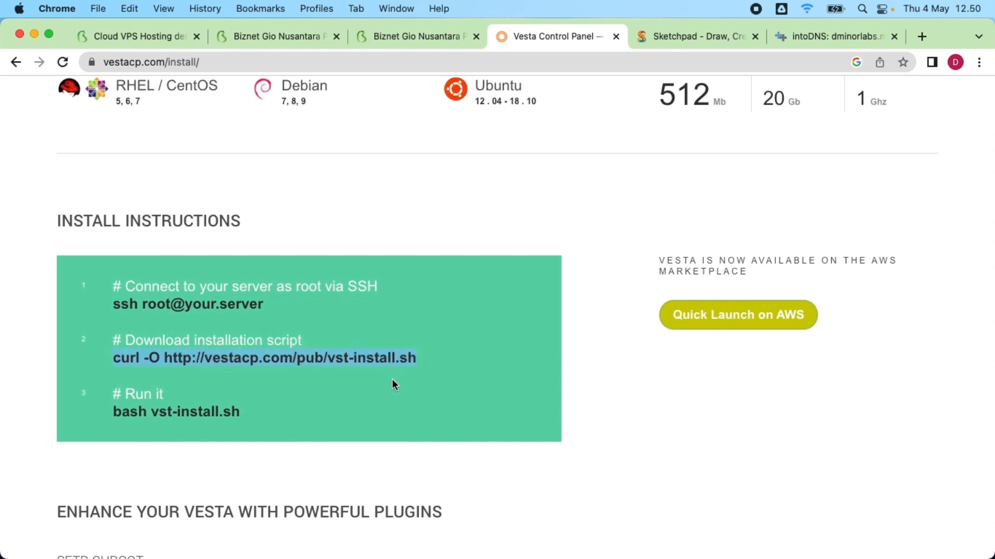
pyautogui.press('super+Tab')
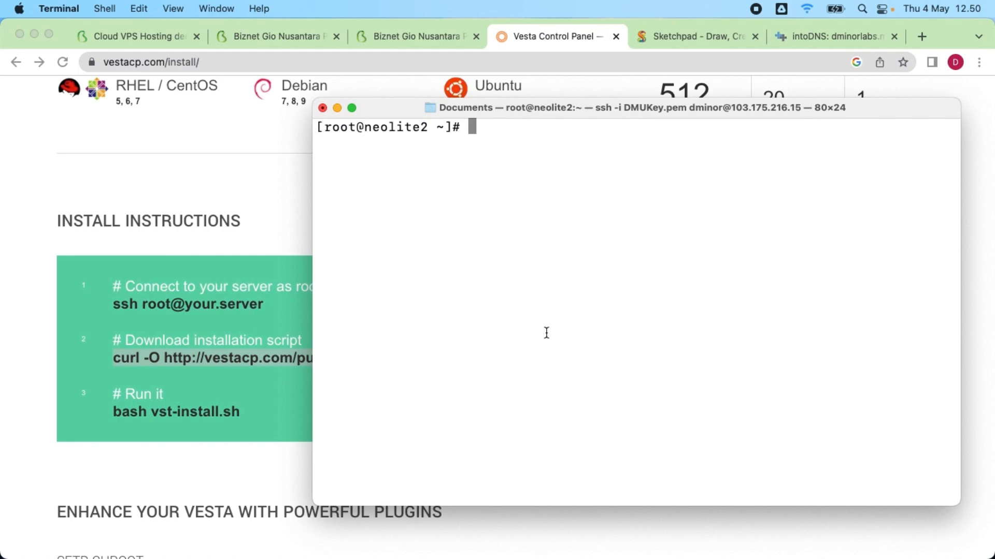
pyautogui.press('super+v')
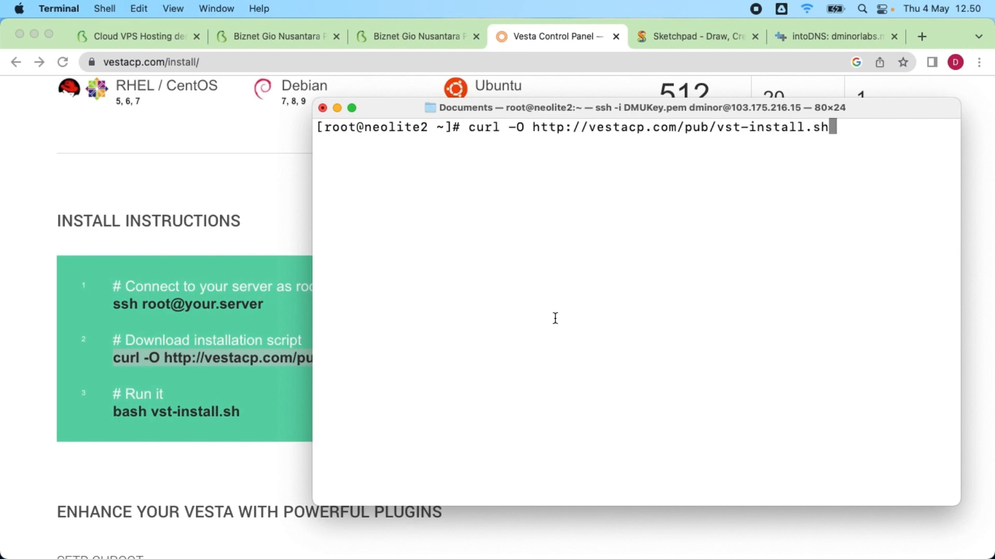
pyautogui.press('Return')
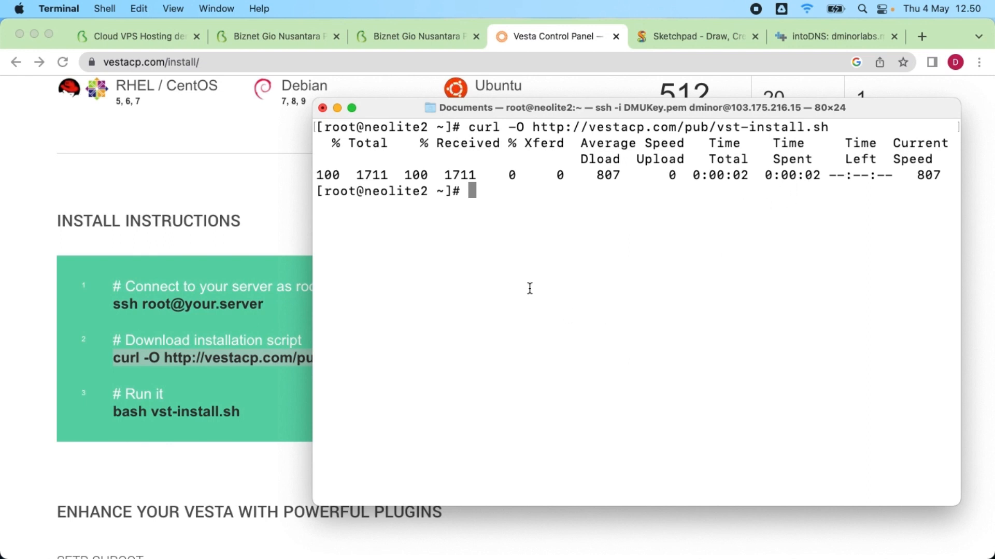
pyautogui.scroll(-3, 97, 289)
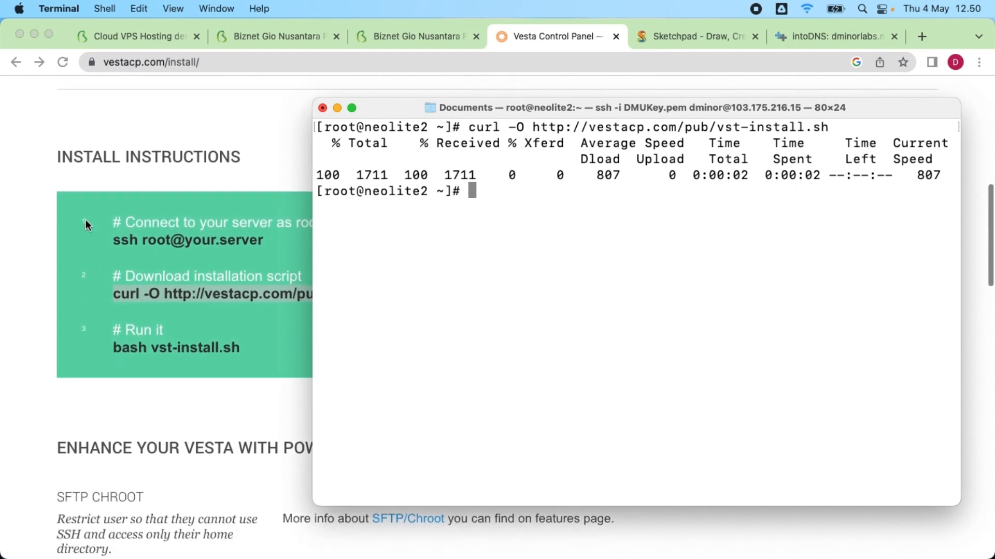
pyautogui.click(12, 234)
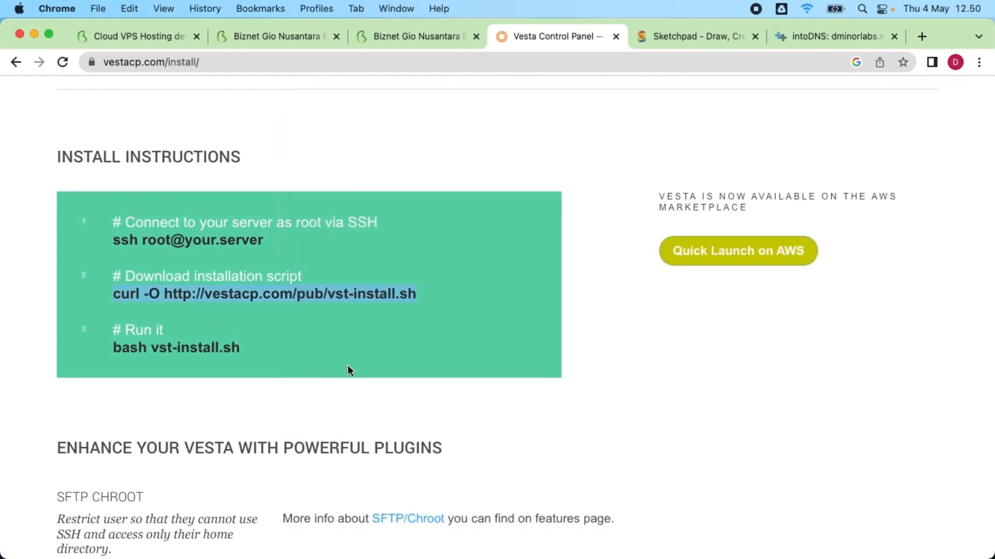
# Step: Select the 'bash vst-install.sh' line and scroll down to Advanced Install Settings
pyautogui.scroll(-2, 214, 371)
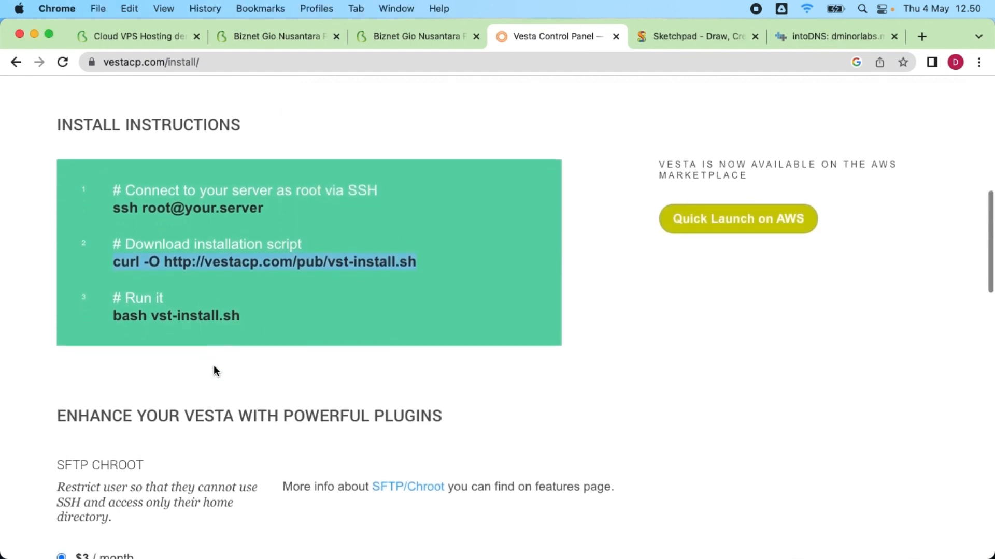
pyautogui.moveTo(116, 314); pyautogui.dragTo(252, 332)
pyautogui.scroll(-12, 252, 361)
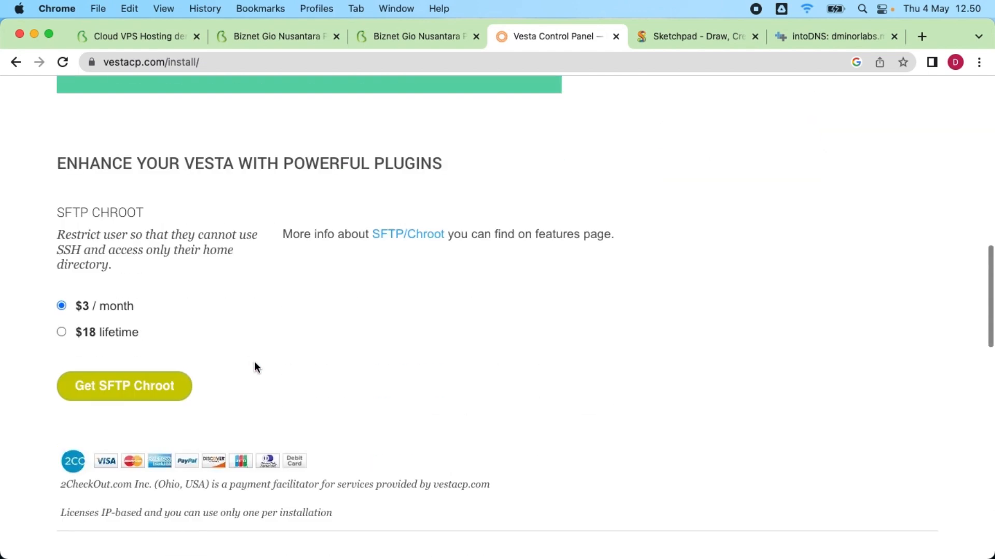
pyautogui.scroll(-7, 254, 362)
pyautogui.scroll(-10, 253, 362)
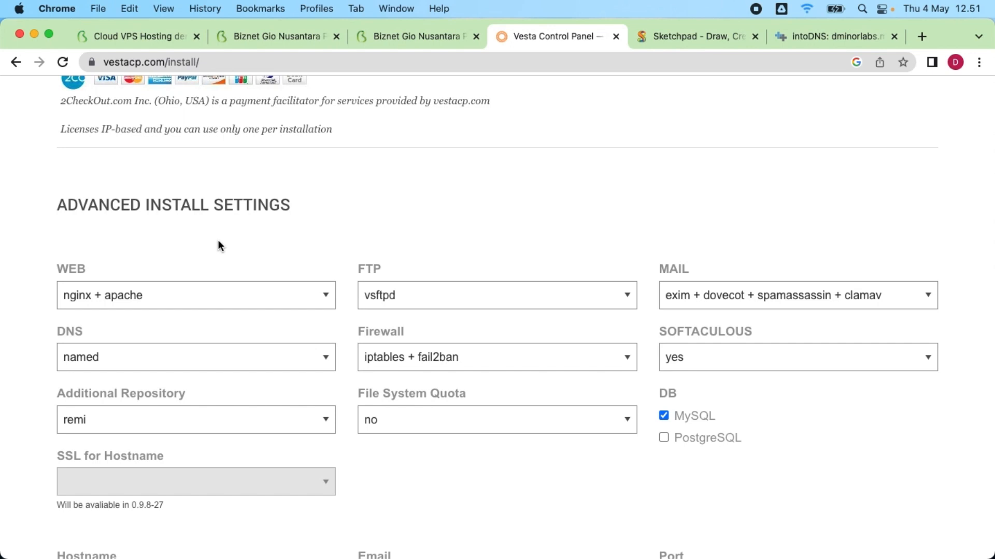
# Step: Set the WEB dropdown to nginx + php-fpm
pyautogui.scroll(-3, 218, 243)
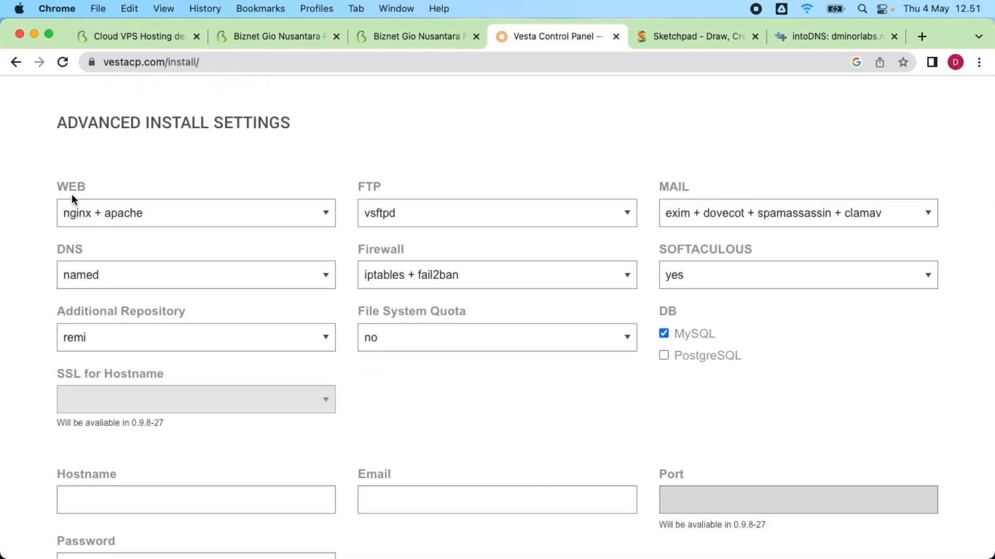
pyautogui.click(122, 214)
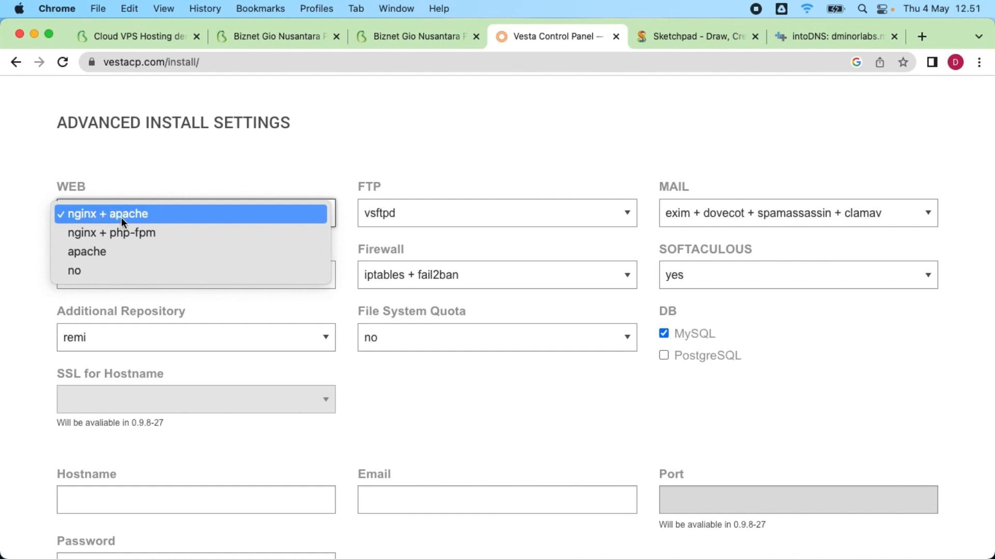
pyautogui.click(119, 233)
pyautogui.click(146, 217)
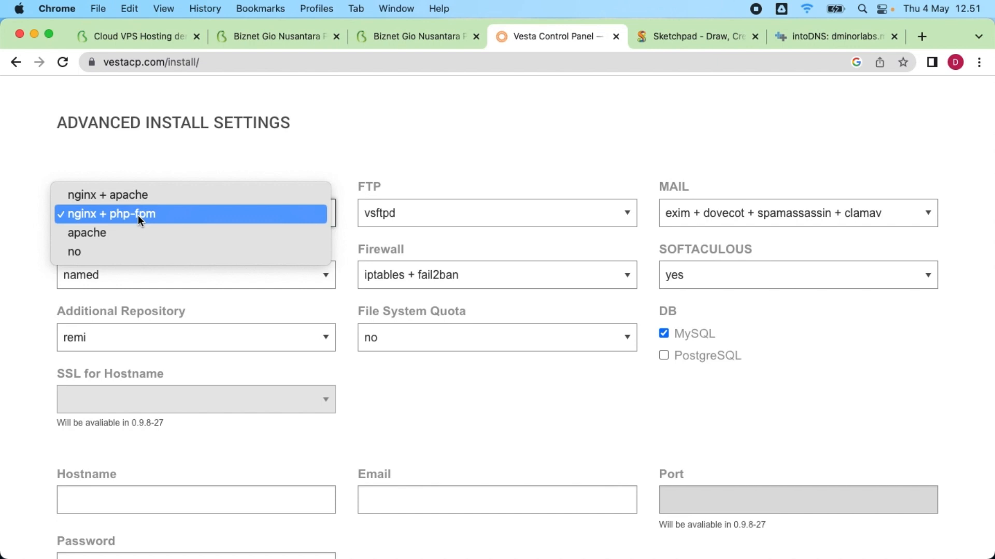
pyautogui.click(138, 216)
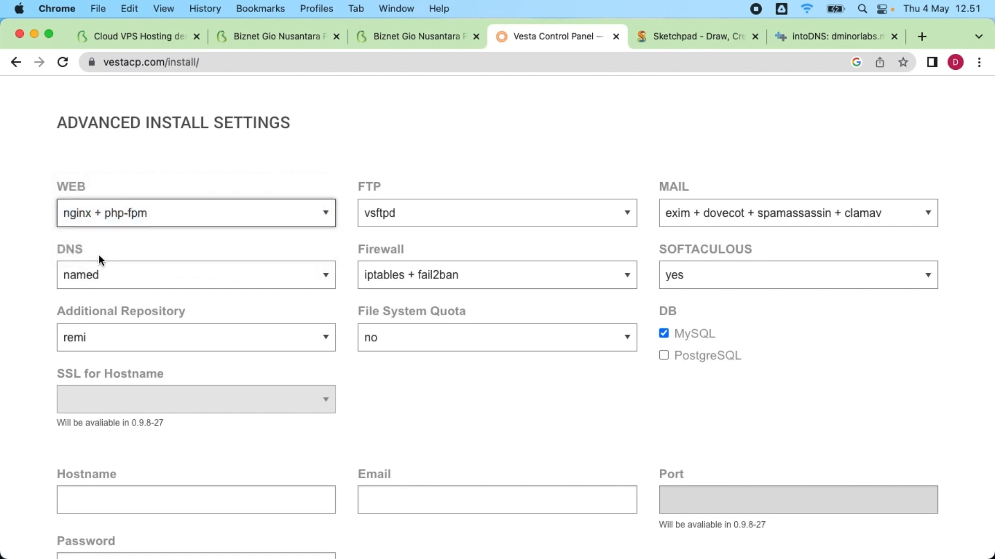
# Step: Keep DNS as named and set the FTP dropdown to proftpd
pyautogui.click(77, 276)
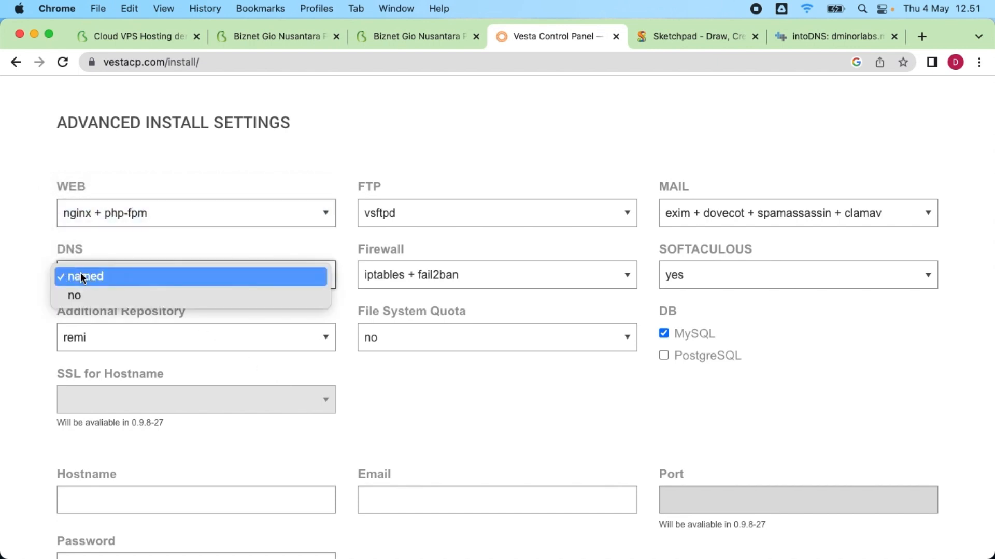
pyautogui.click(73, 273)
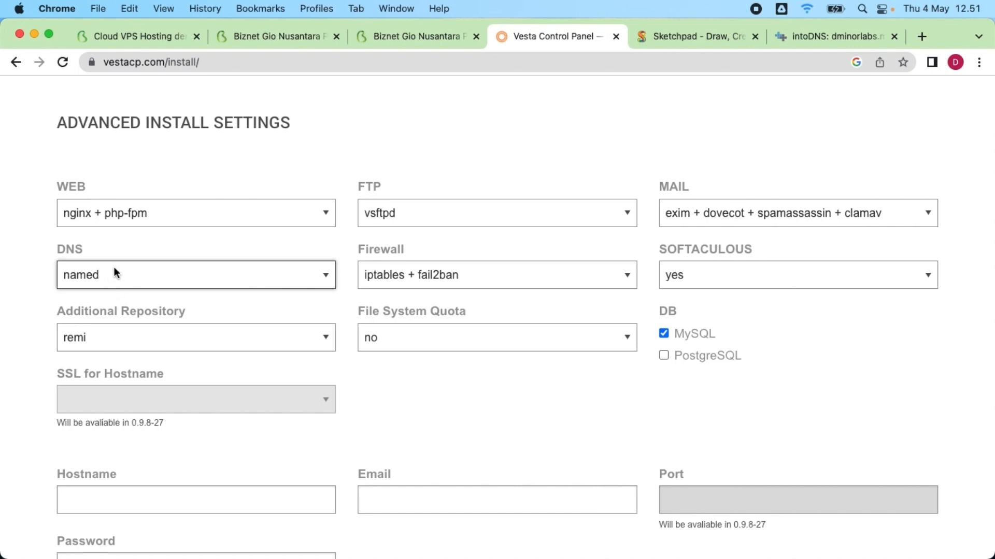
pyautogui.click(101, 286)
pyautogui.click(101, 278)
pyautogui.click(402, 216)
pyautogui.click(639, 284)
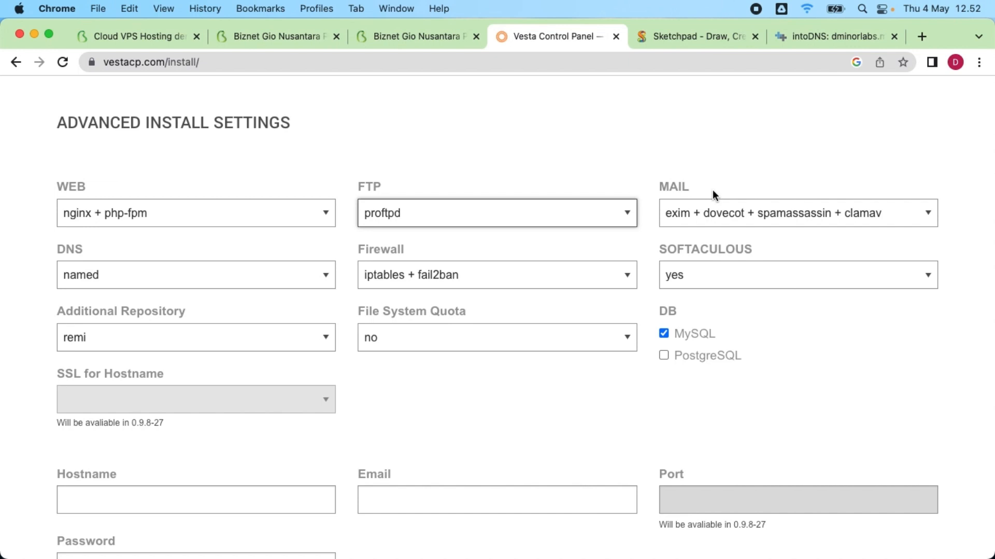
# Step: Set mail to exim + dovecot + spamassassin + clamav and keep iptables + fail2ban firewall
pyautogui.click(720, 213)
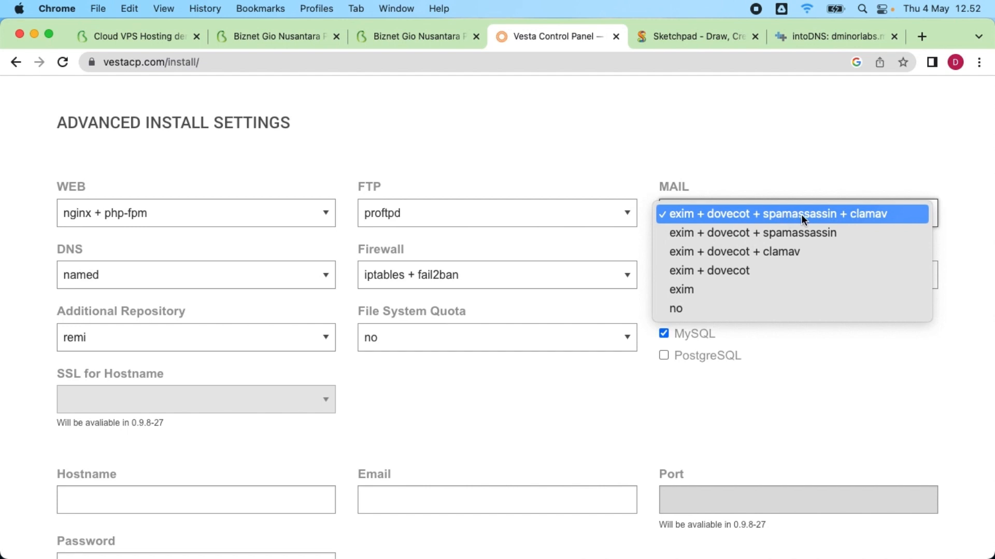
pyautogui.click(789, 309)
pyautogui.click(719, 214)
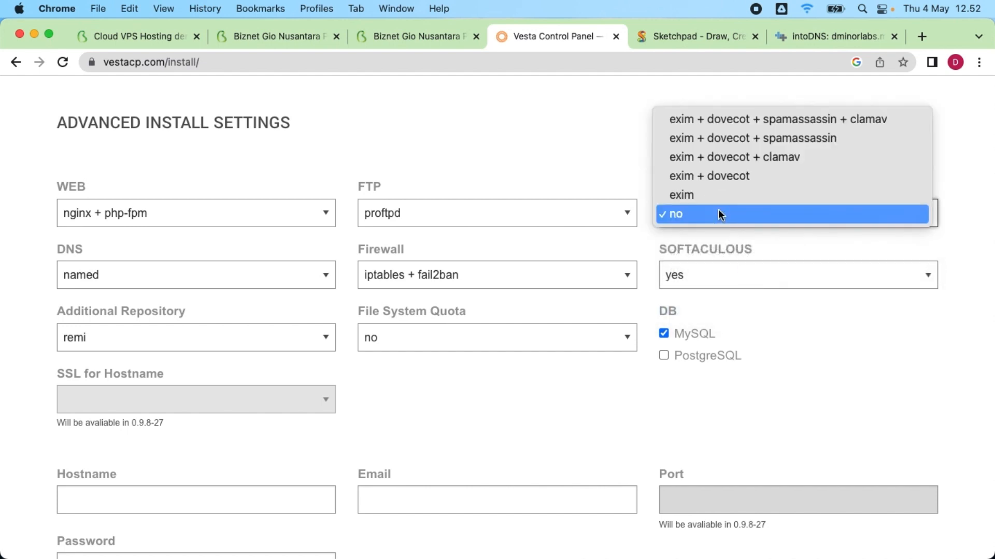
pyautogui.click(714, 121)
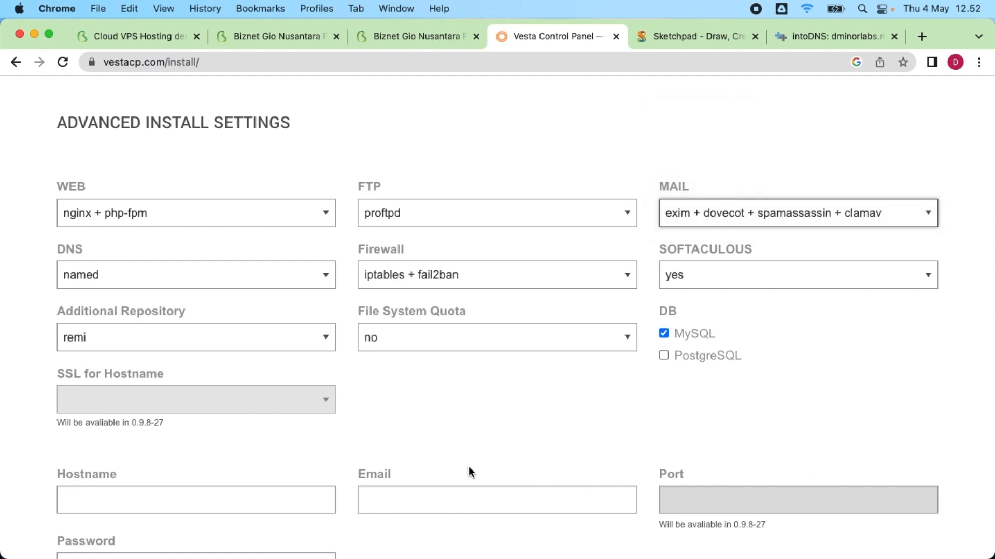
pyautogui.click(400, 276)
pyautogui.click(401, 276)
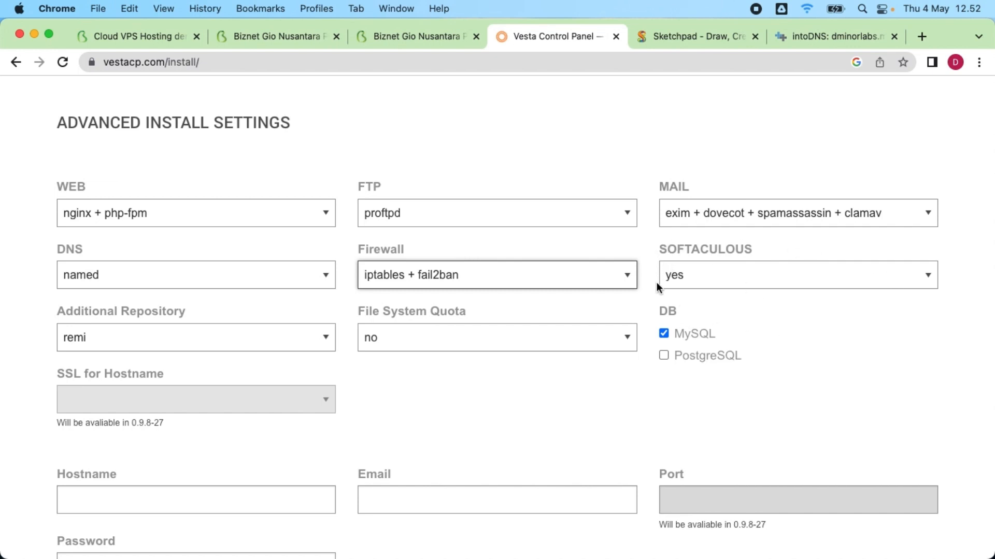
# Step: Tick MySQL as the database, keep remi repository, and set File System Quota to yes
pyautogui.click(664, 334)
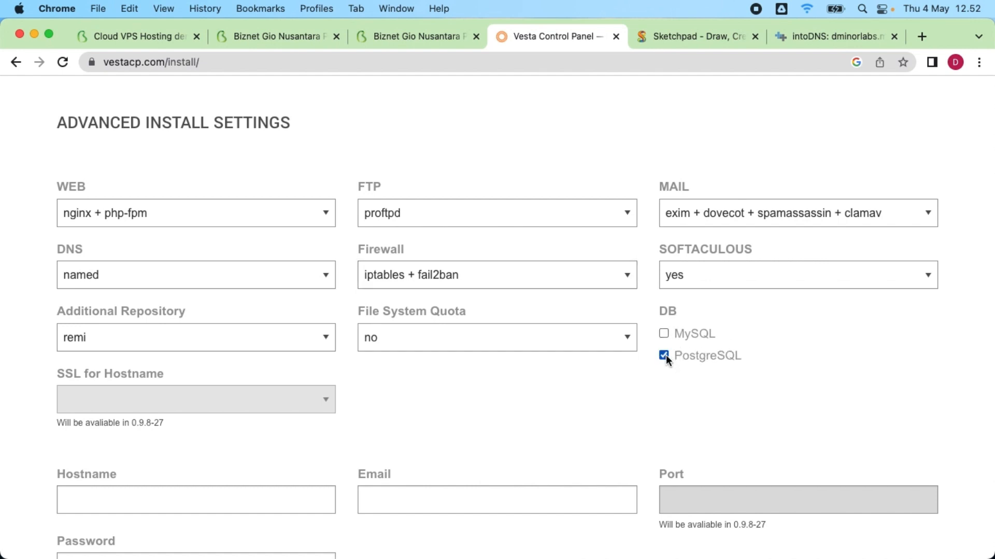
pyautogui.click(664, 334)
pyautogui.click(664, 356)
pyautogui.click(124, 338)
pyautogui.click(125, 338)
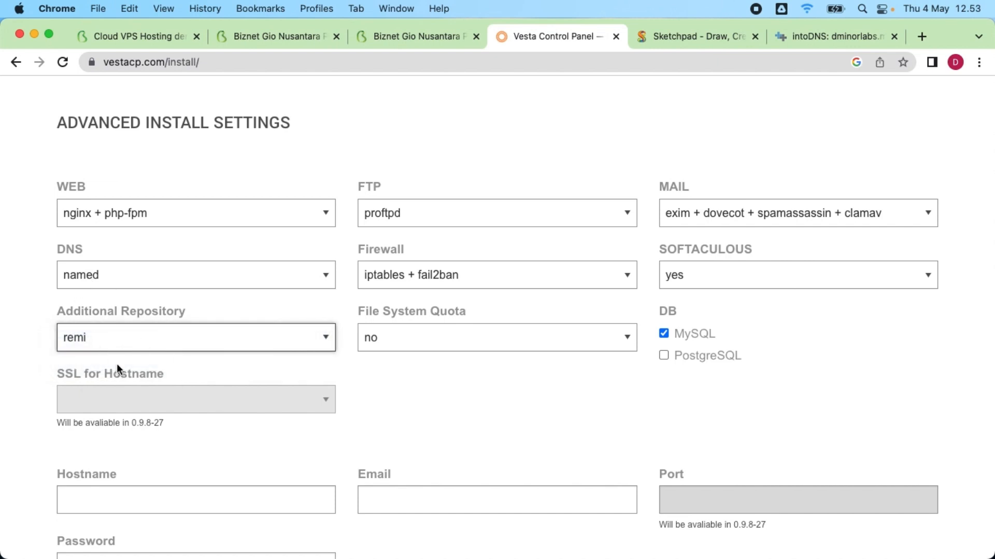
pyautogui.click(120, 342)
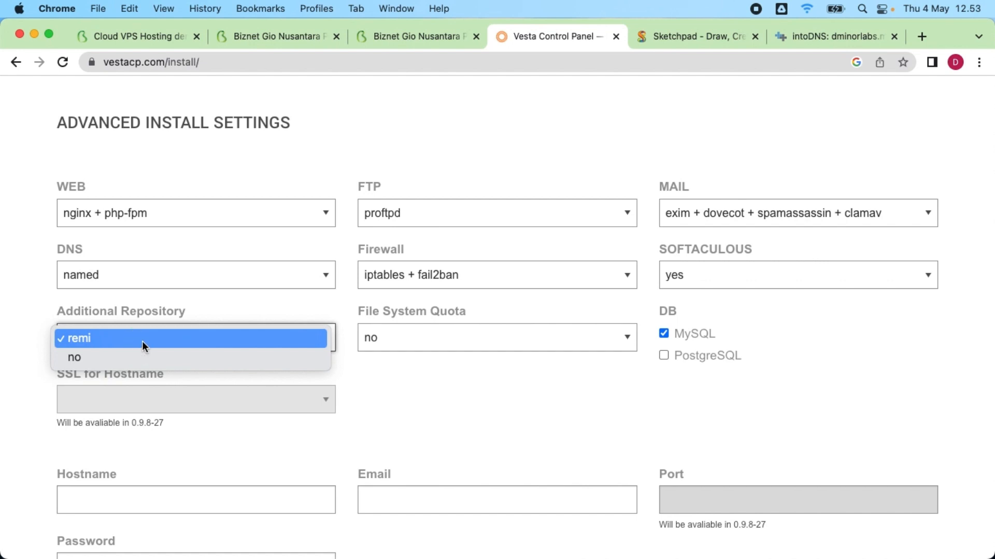
pyautogui.click(142, 341)
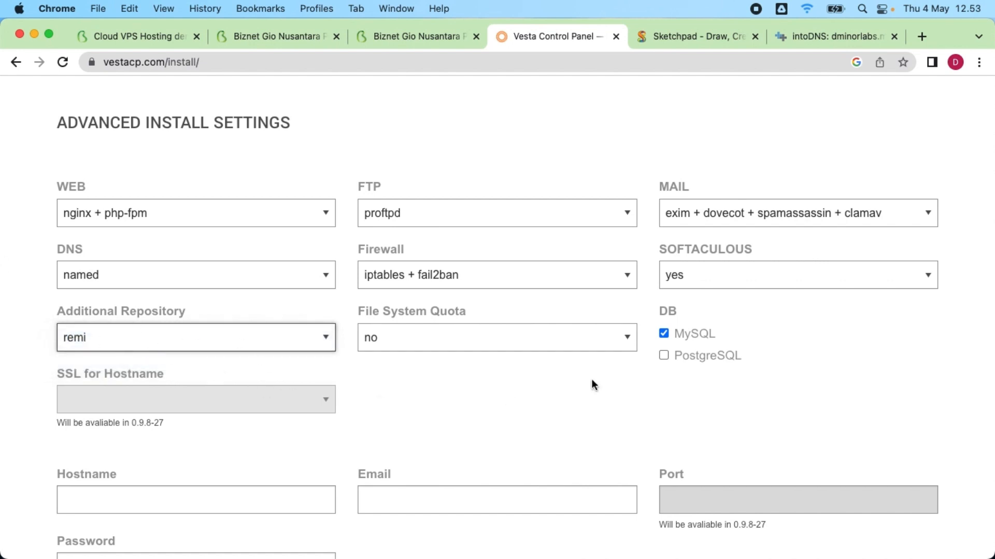
pyautogui.click(421, 342)
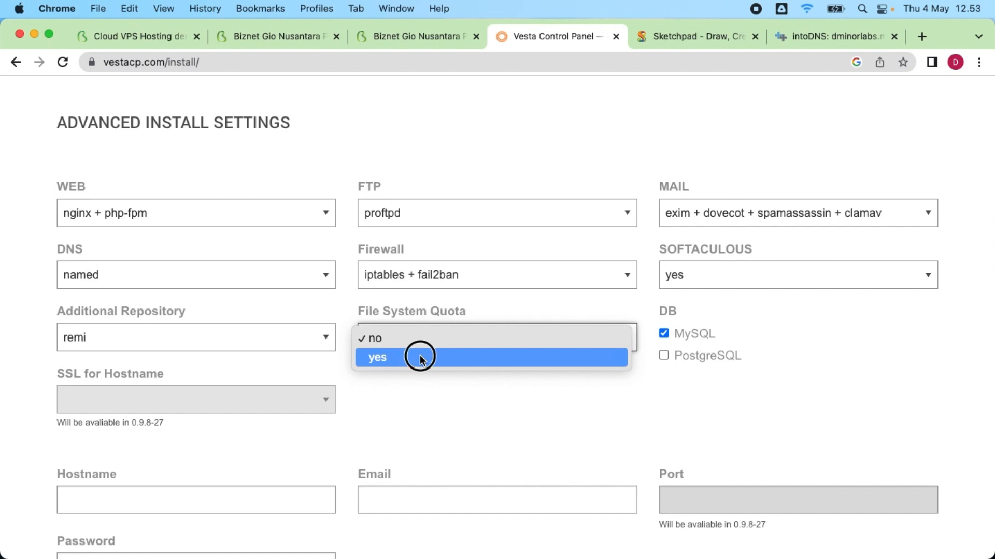
pyautogui.click(420, 355)
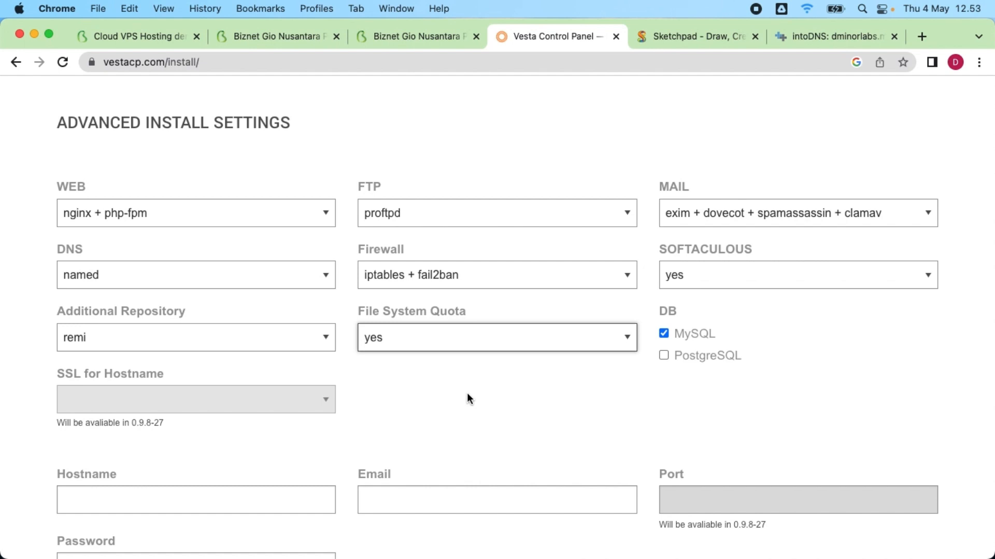
pyautogui.scroll(-5, 467, 397)
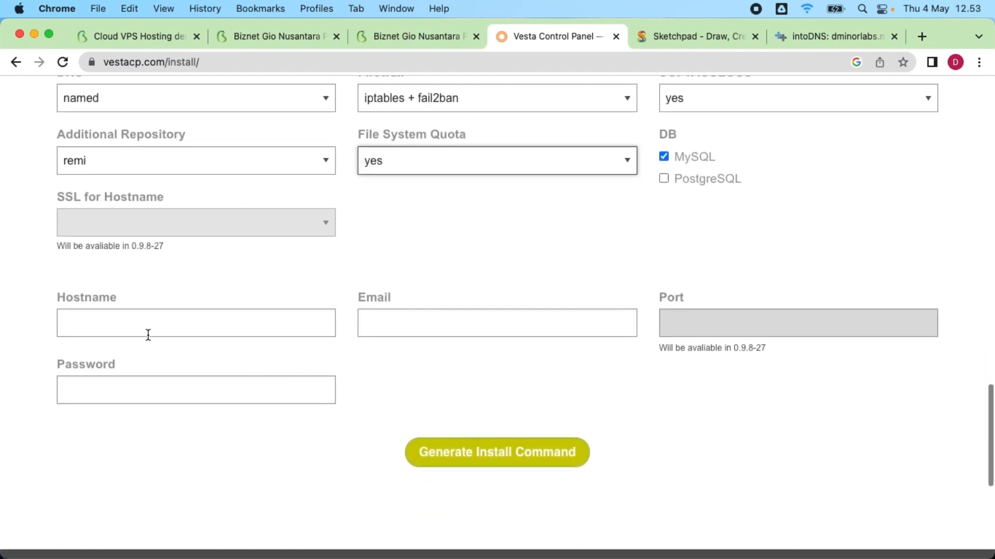
# Step: Autofill hostname ns1.dminorlabs.my.id, the admin e-mail and password, then generate the install command
pyautogui.click(148, 335)
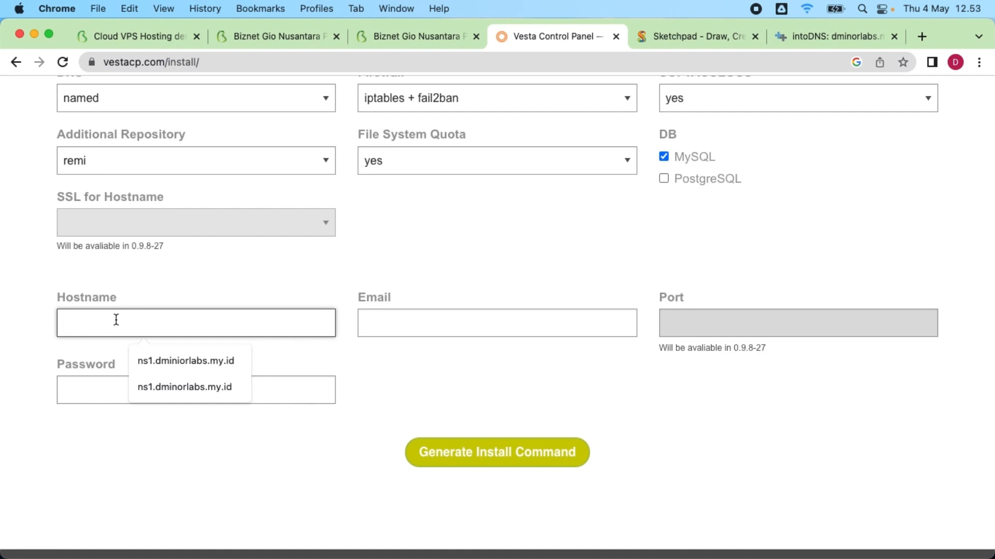
pyautogui.click(204, 390)
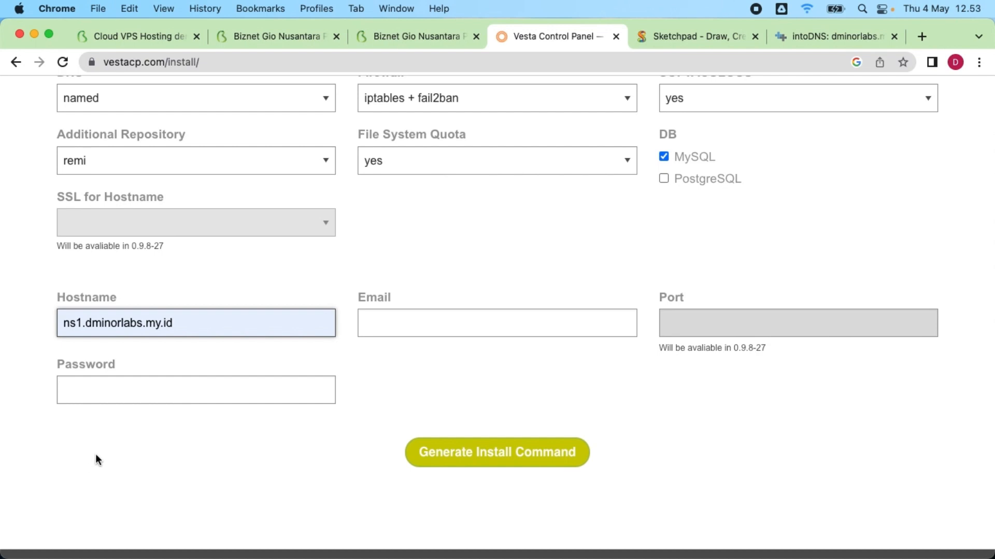
pyautogui.click(470, 323)
pyautogui.click(475, 360)
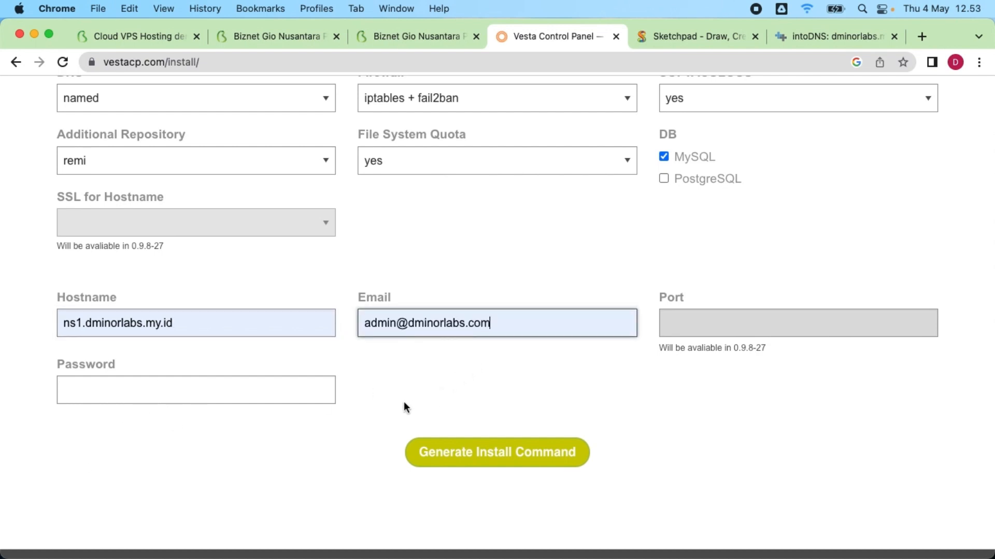
pyautogui.click(513, 325)
pyautogui.click(171, 388)
pyautogui.click(161, 435)
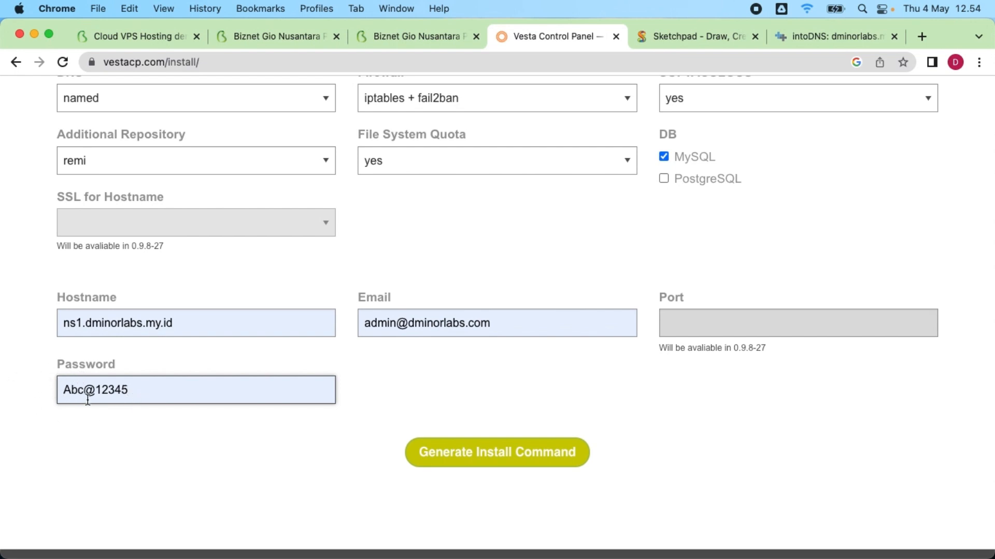
pyautogui.click(542, 460)
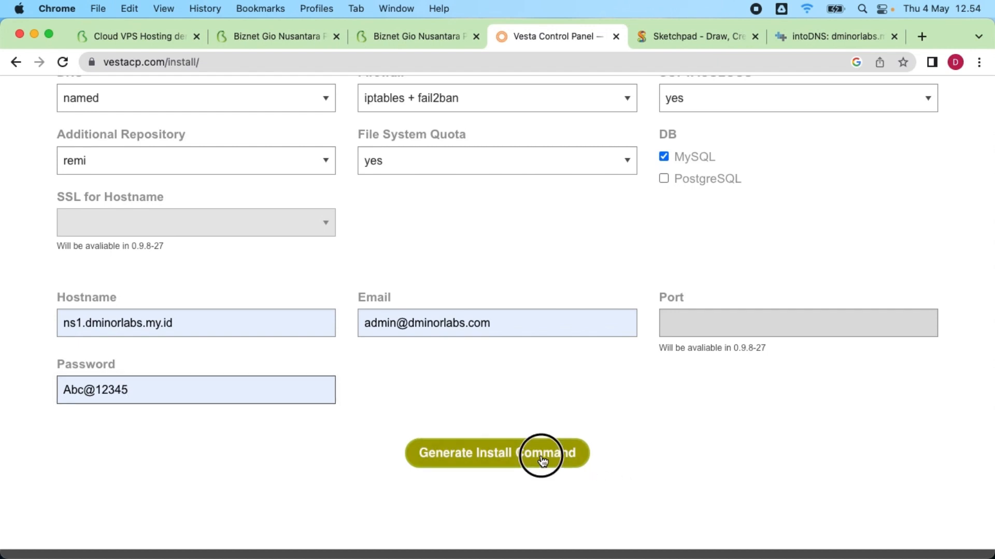
pyautogui.scroll(-5, 623, 260)
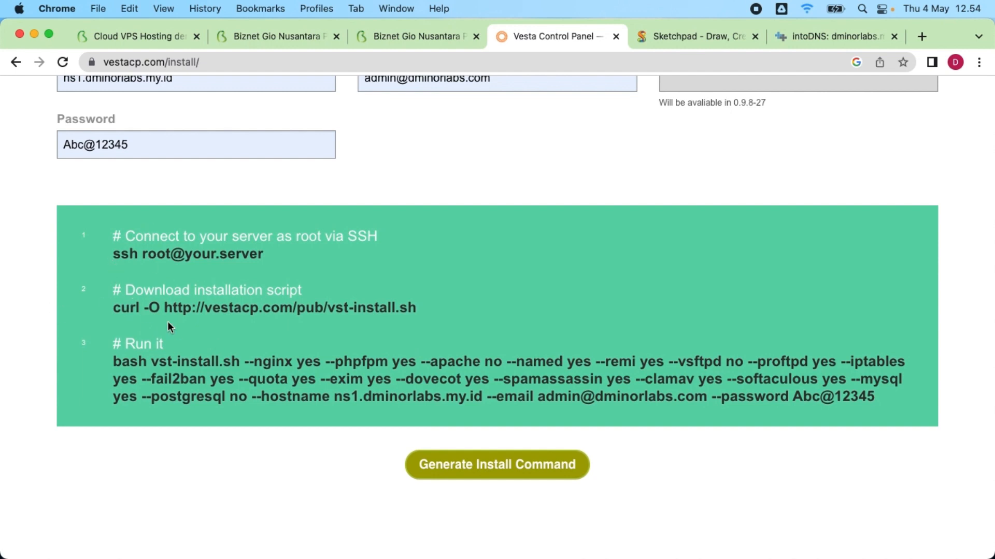
# Step: Paste the generated vst-install.sh command into the server terminal, run it and widen the window
pyautogui.moveTo(113, 363); pyautogui.dragTo(888, 405)
pyautogui.press('super+c')
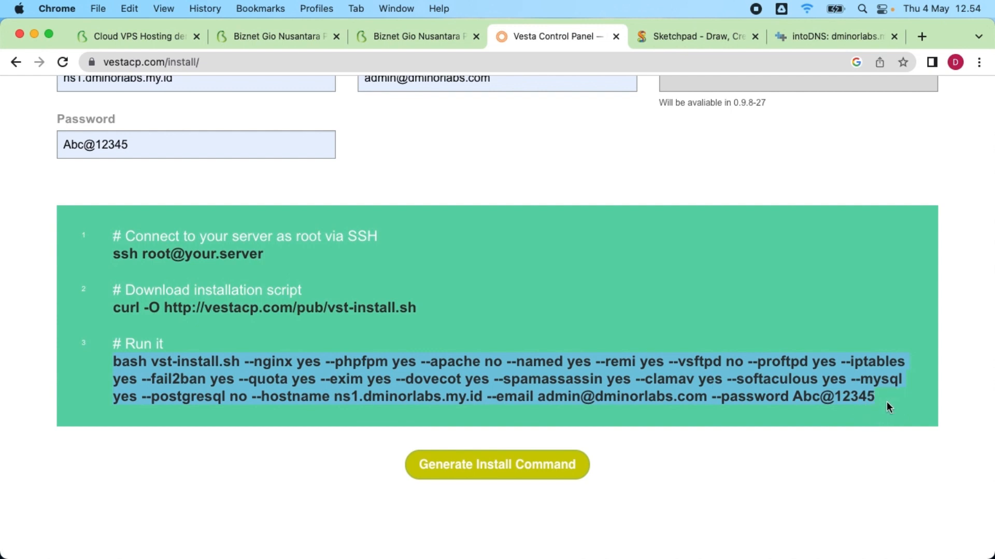
pyautogui.press('super+Tab')
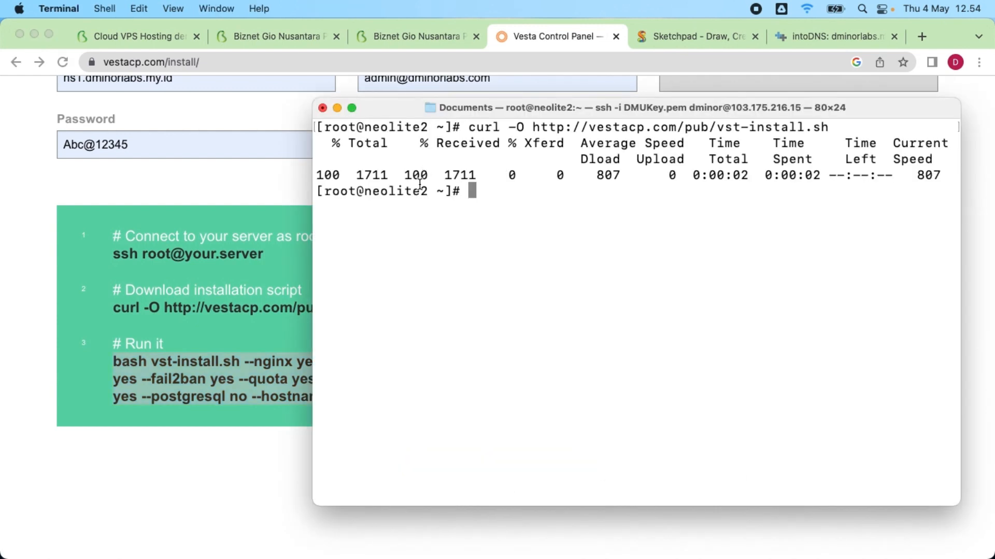
pyautogui.press('super+v')
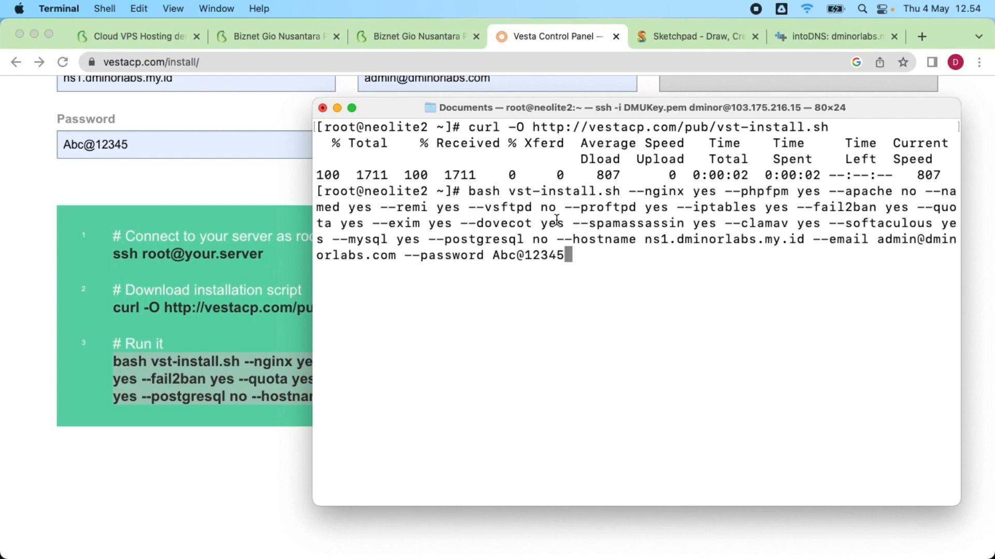
pyautogui.press('Return')
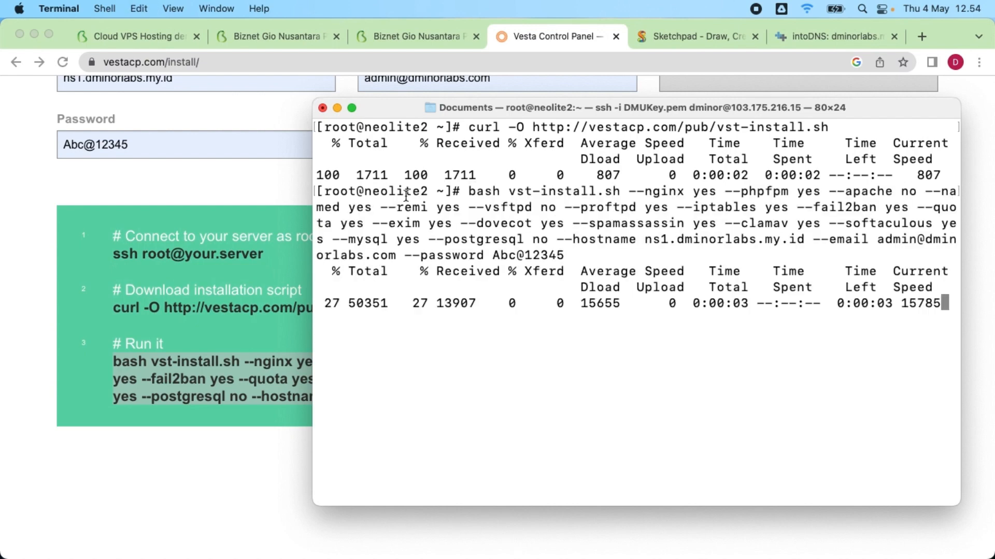
pyautogui.moveTo(313, 196); pyautogui.dragTo(110, 175)
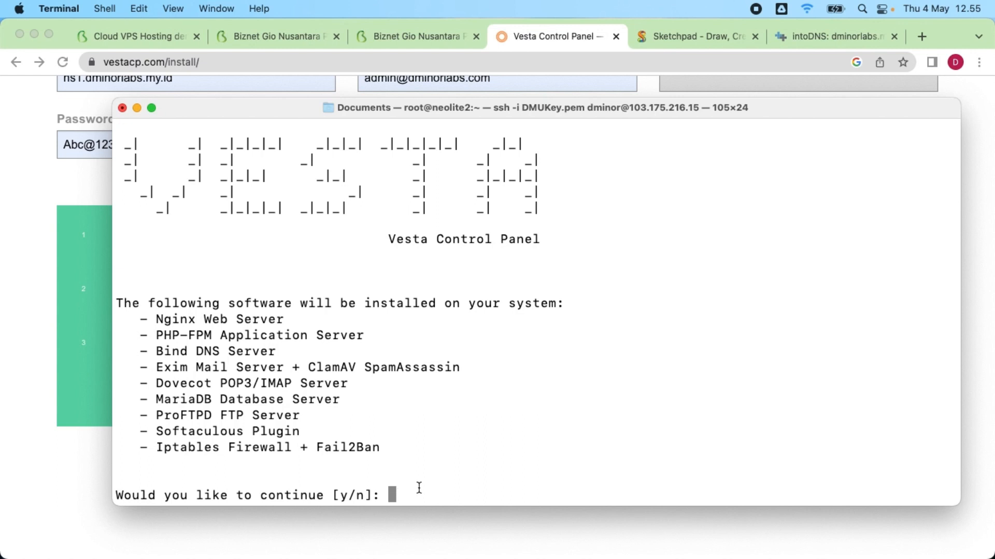
# Step: Confirm the installation with y and set the panel port to 8083
pyautogui.write('y')
pyautogui.press('Return')
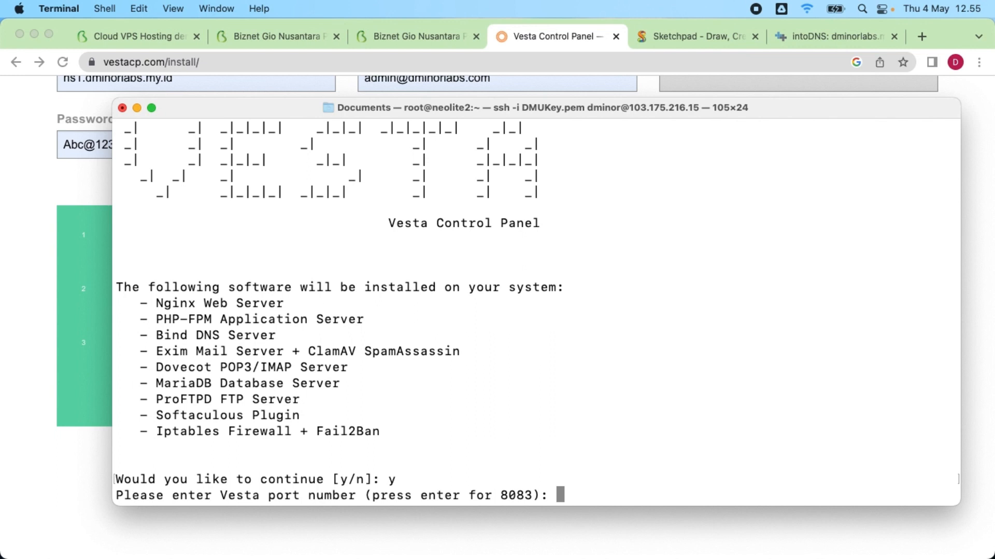
pyautogui.write('8083')
pyautogui.press('Return')
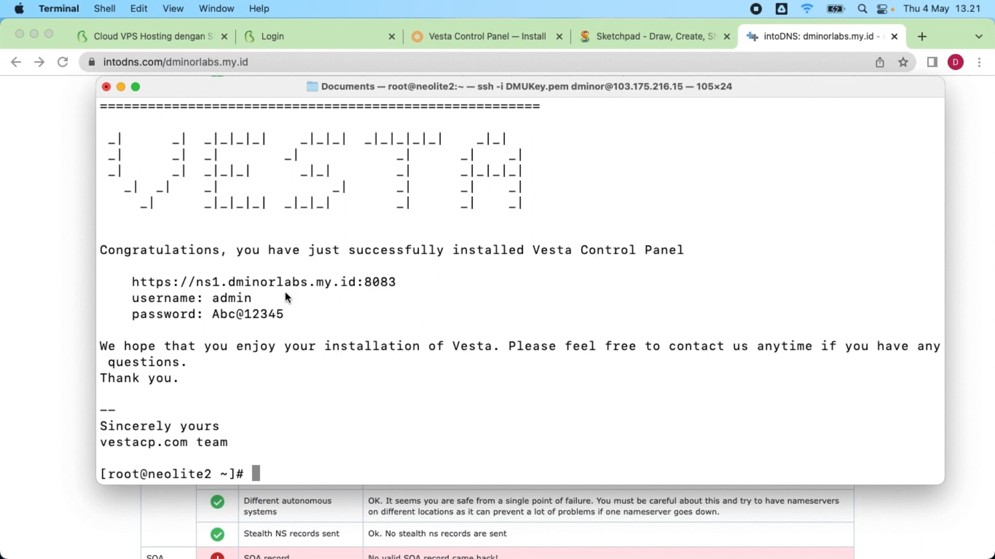
pyautogui.moveTo(133, 284); pyautogui.dragTo(402, 288)
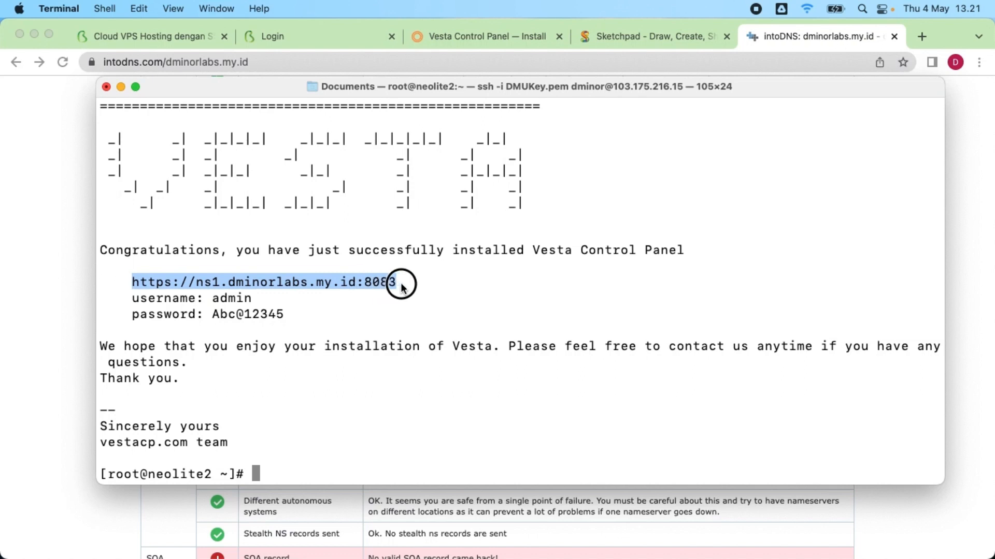
pyautogui.rightClick(392, 288)
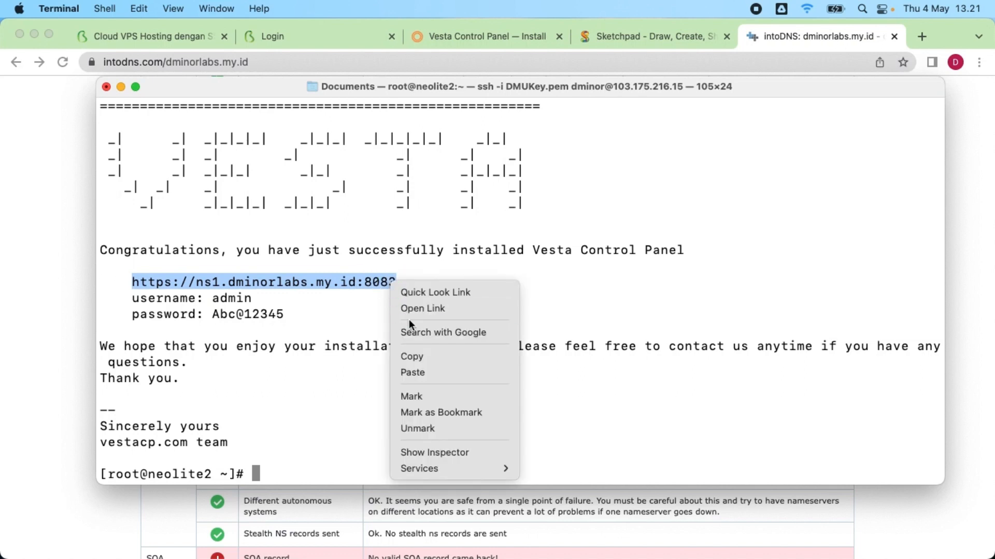
pyautogui.click(480, 358)
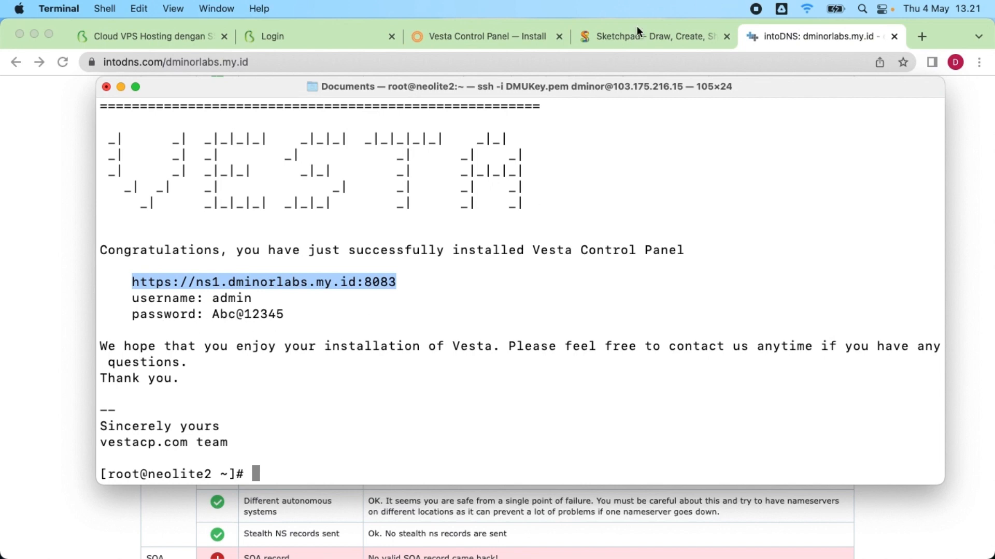
# Step: Load the panel address in Chrome's Login tab and expand the certificate warning's Advanced options
pyautogui.click(454, 36)
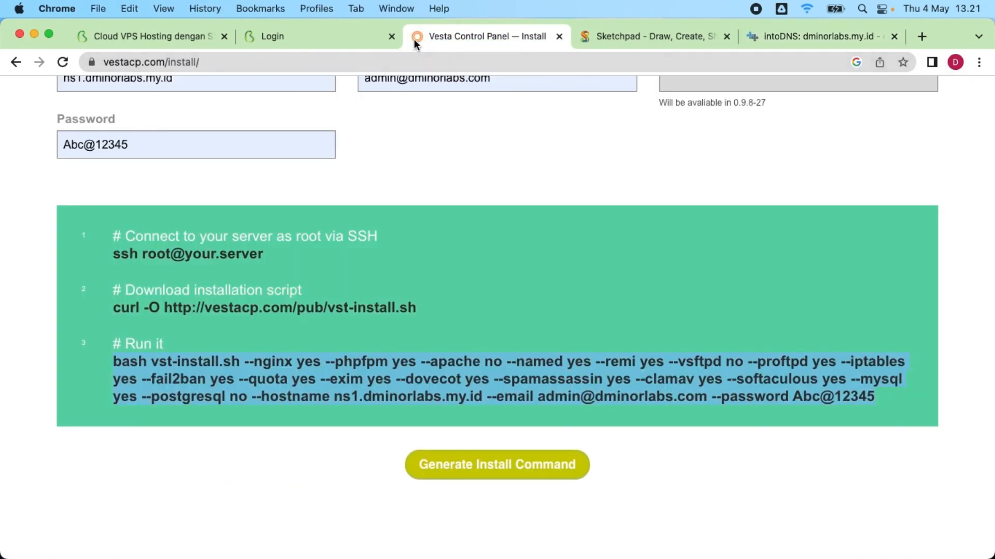
pyautogui.click(299, 36)
pyautogui.click(310, 57)
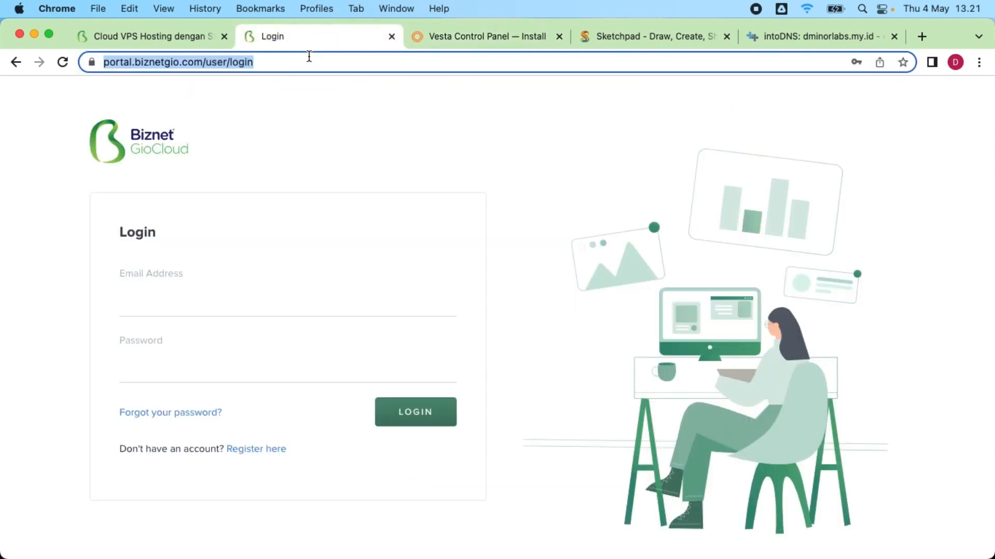
pyautogui.press('super+v')
pyautogui.press('Return')
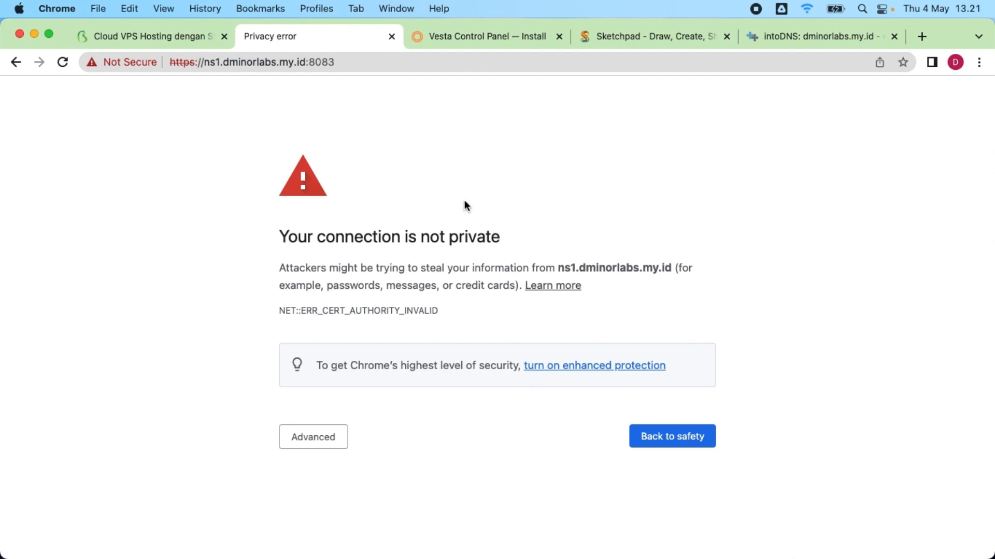
pyautogui.click(288, 441)
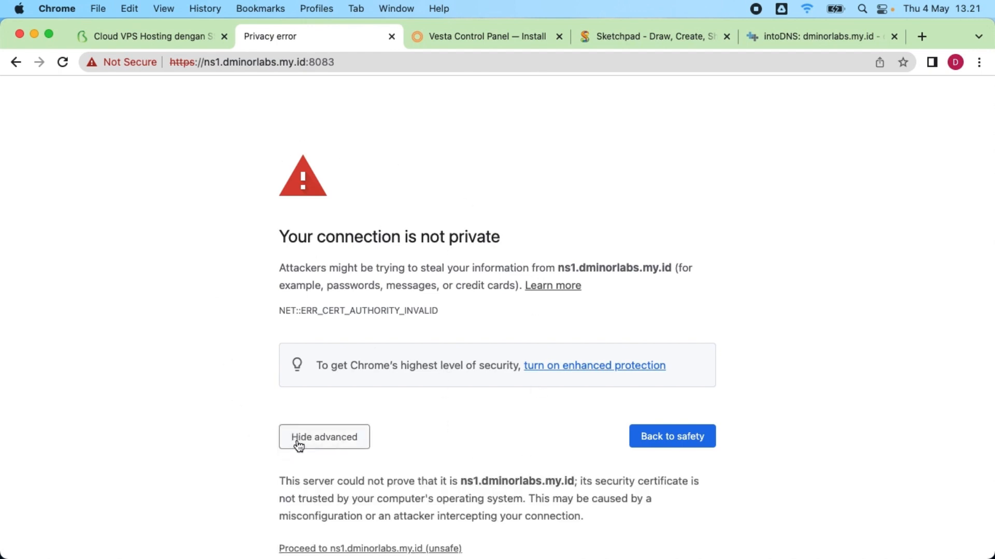
pyautogui.scroll(-2, 304, 441)
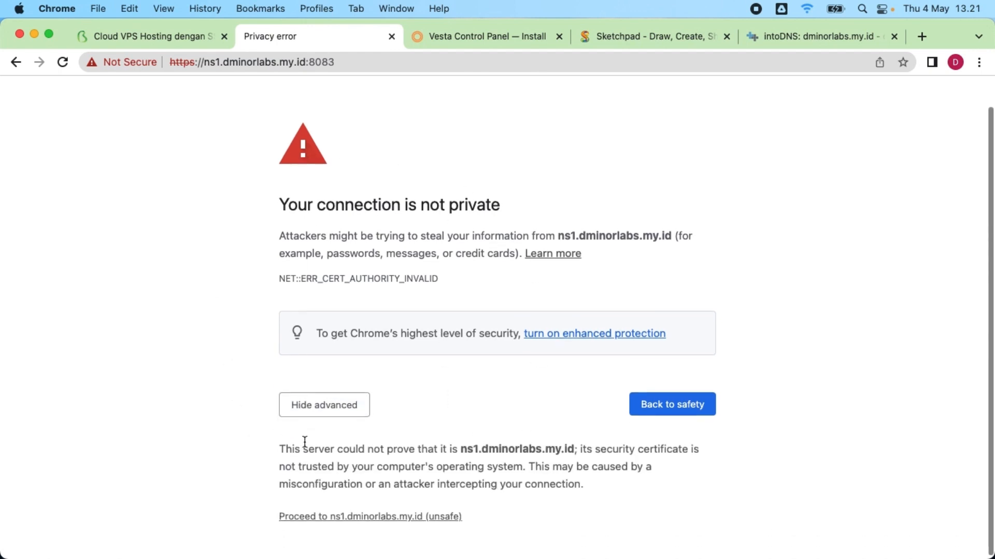
# Step: Proceed past the certificate warning and log in as admin with the administrator password
pyautogui.click(348, 516)
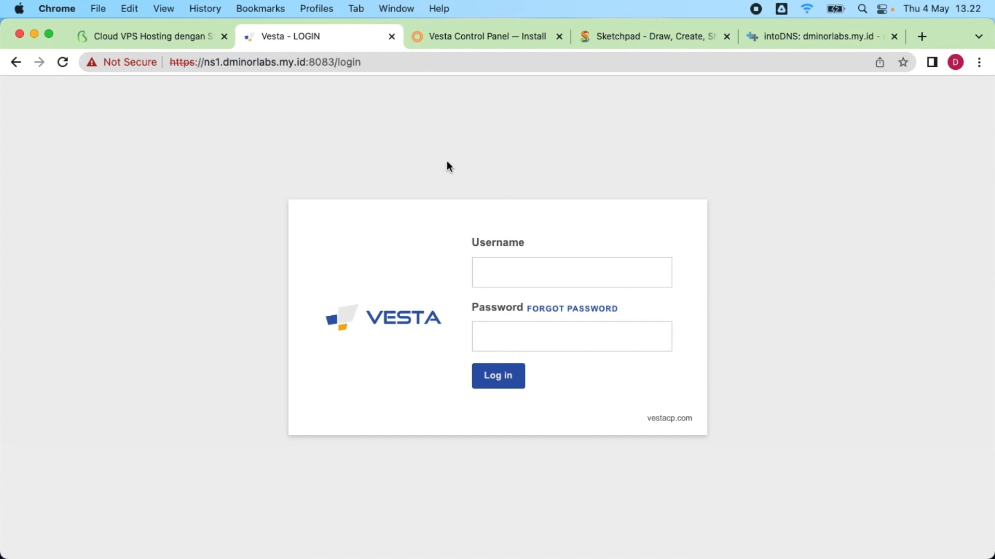
pyautogui.click(509, 270)
pyautogui.write('ad')
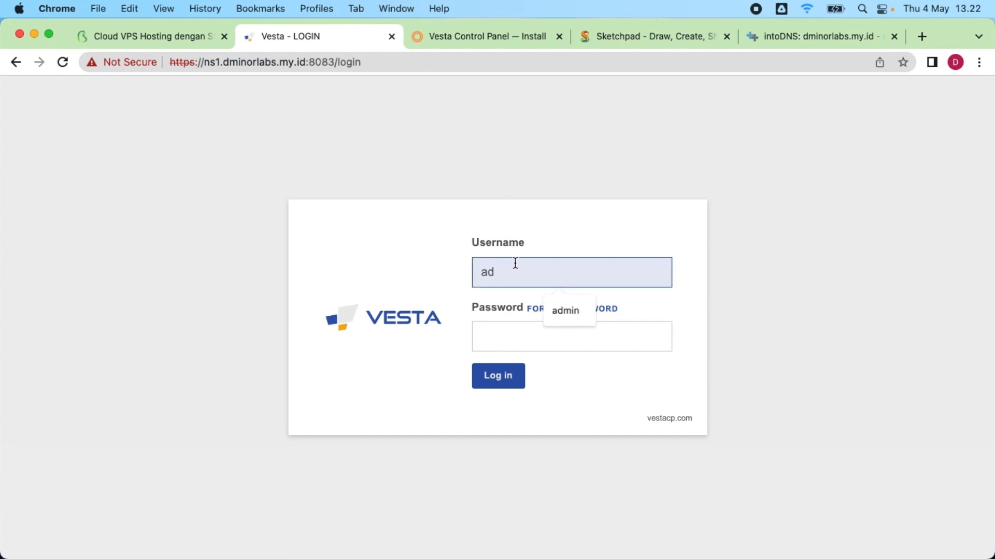
pyautogui.write('min')
pyautogui.press('Tab')
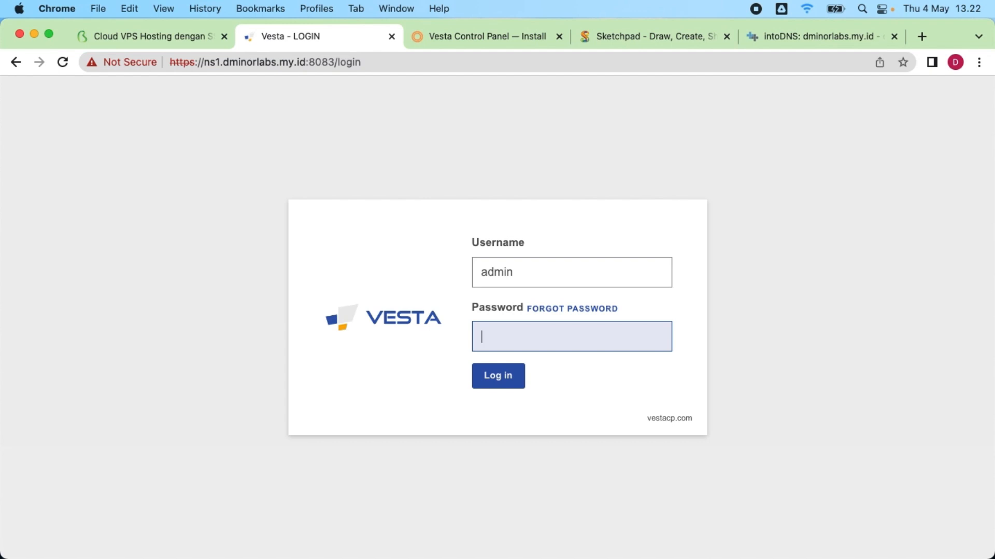
pyautogui.write('admin1234')
pyautogui.press('Return')
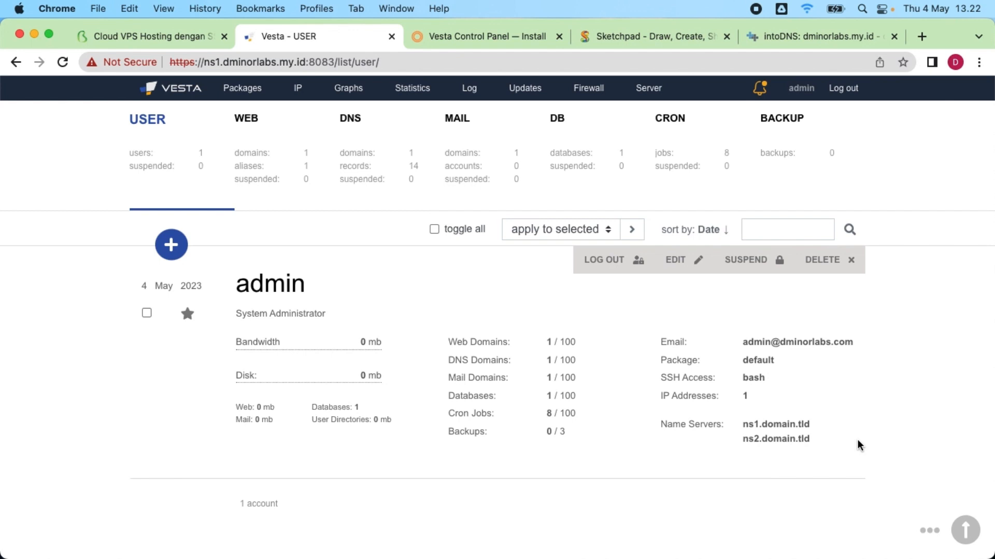
# Step: Edit the admin user and set the first name server to ns1.dminorlabs.my.id
pyautogui.click(680, 260)
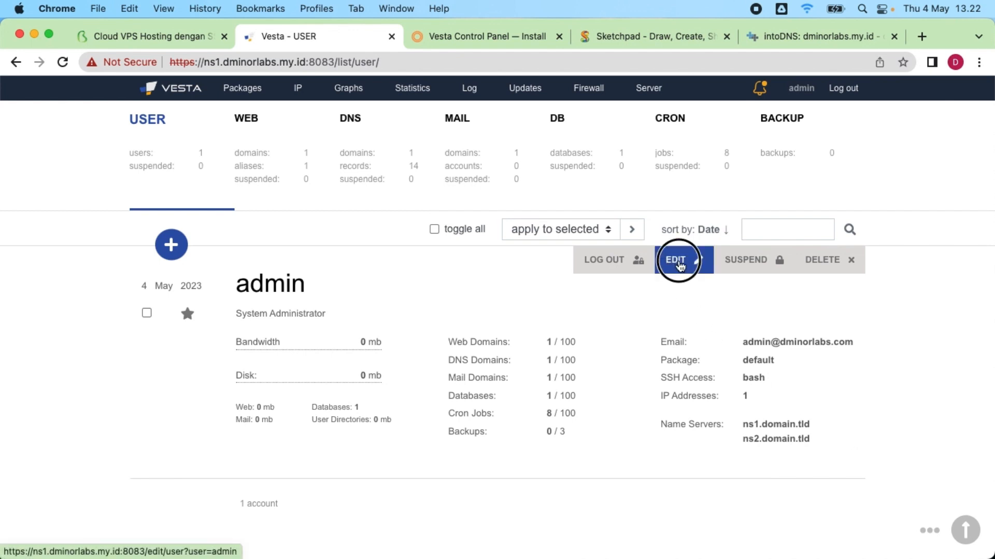
pyautogui.scroll(-5, 433, 317)
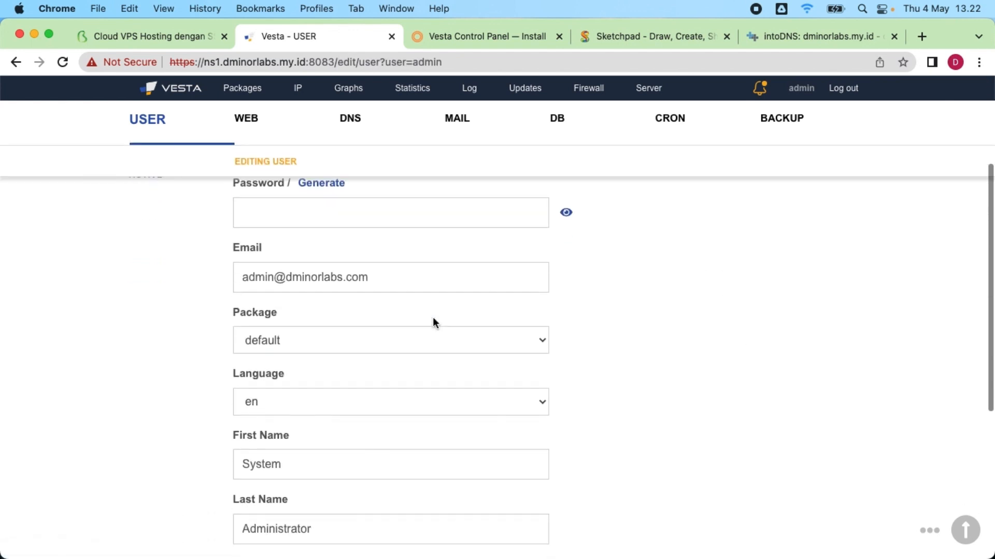
pyautogui.scroll(-2, 295, 364)
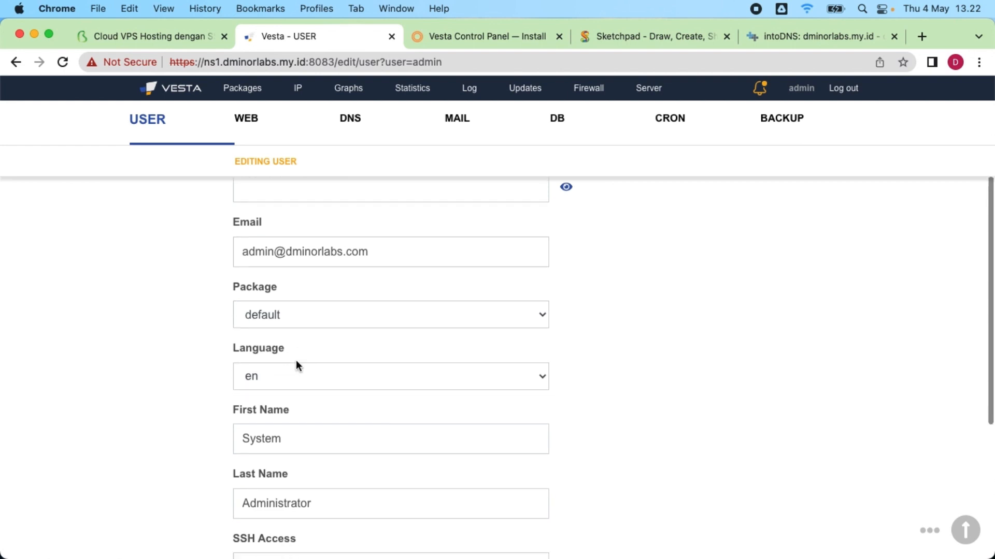
pyautogui.scroll(-4, 309, 405)
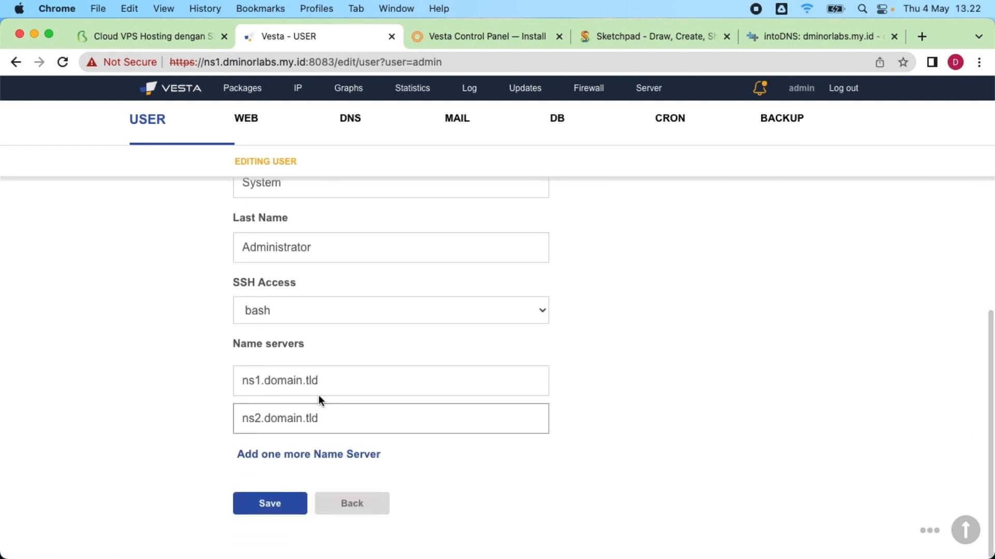
pyautogui.moveTo(318, 381); pyautogui.dragTo(241, 381)
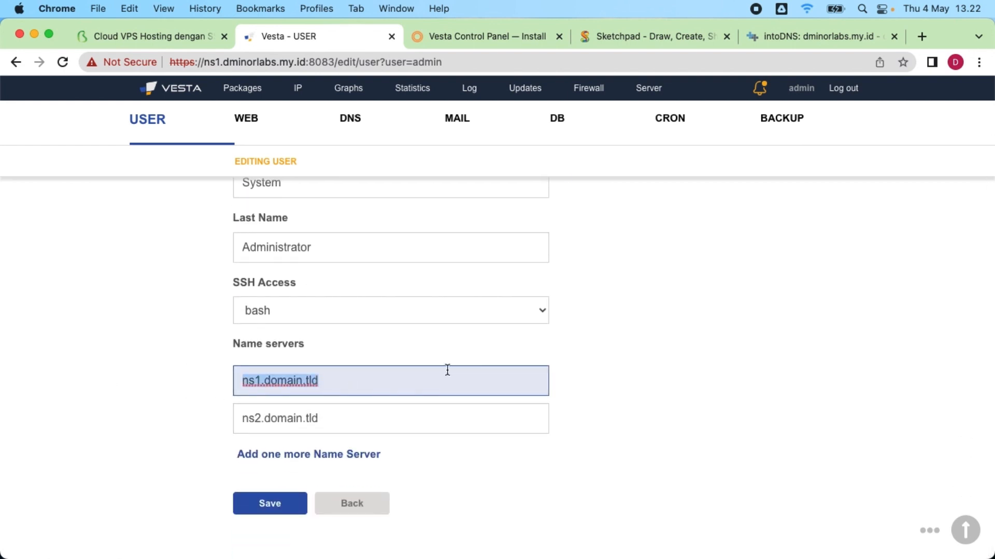
pyautogui.write('ns')
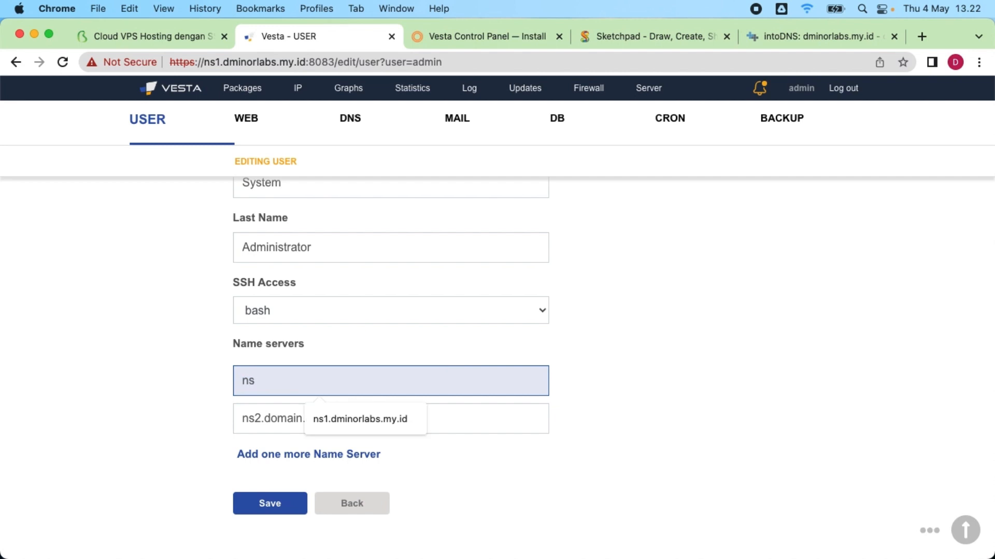
pyautogui.click(374, 419)
# Step: Replace ns2.domain.tld with ns2.dminorlabs.my.id and save the user's name servers
pyautogui.moveTo(368, 418); pyautogui.dragTo(157, 394)
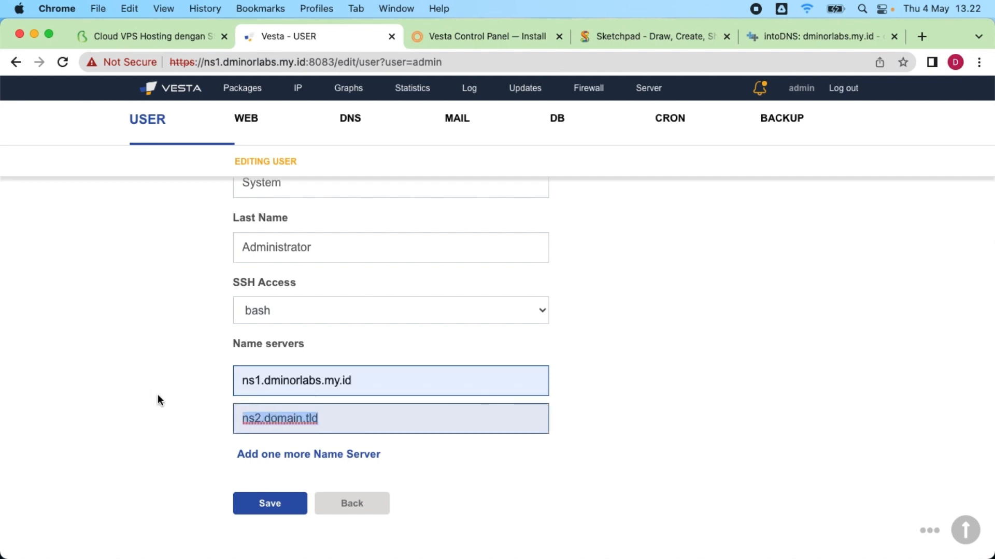
pyautogui.write('ns2.')
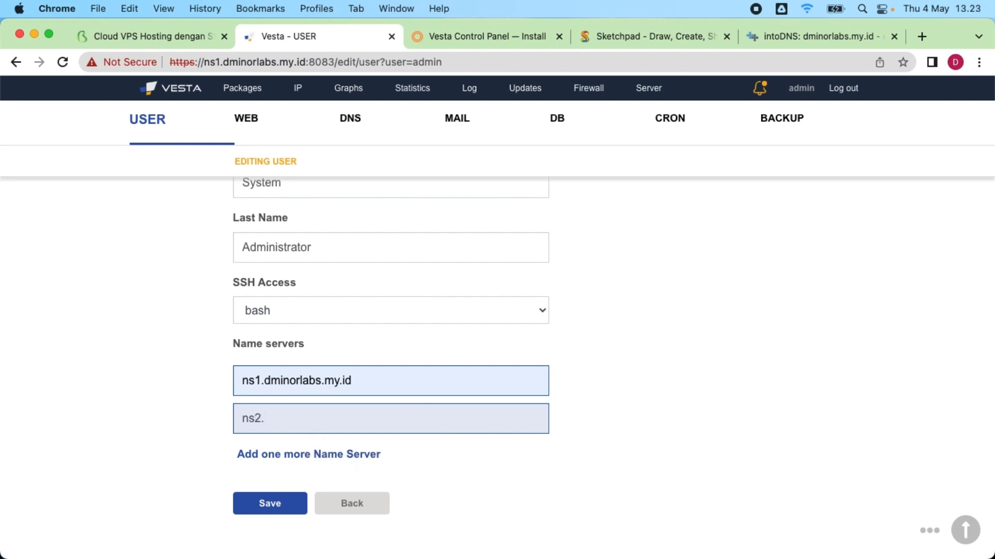
pyautogui.write('dminorlabs.my.id')
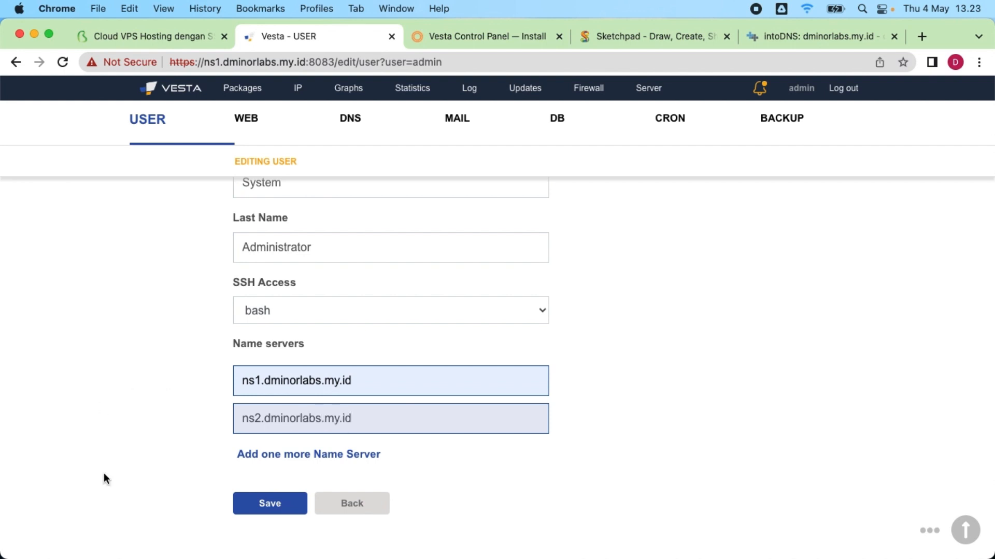
pyautogui.click(264, 506)
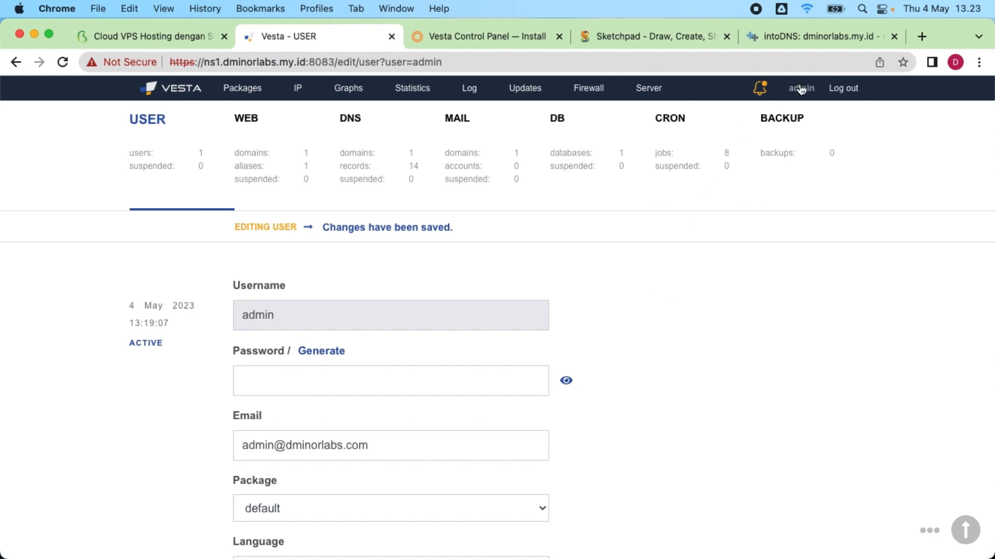
pyautogui.click(801, 36)
pyautogui.scroll(15, 578, 290)
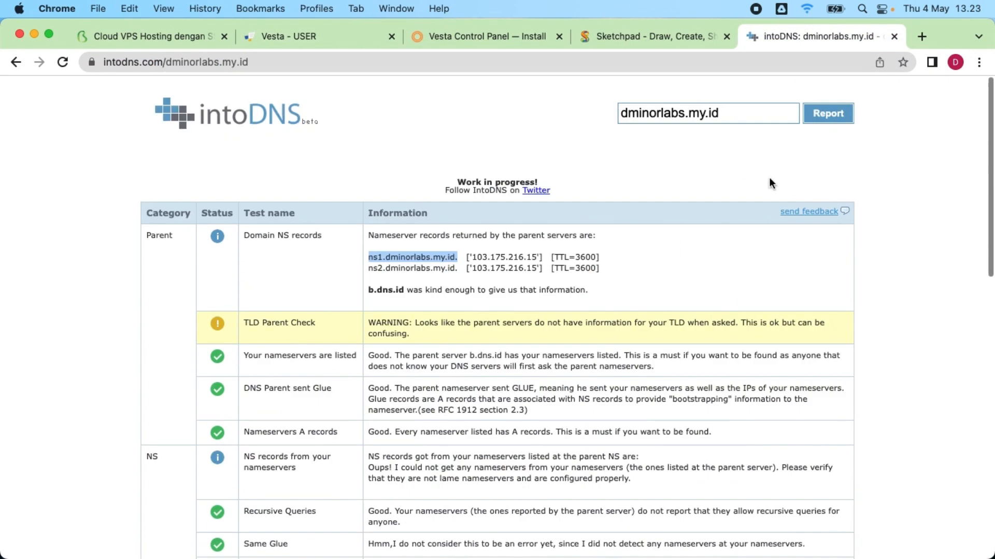
# Step: Rerun the intoDNS report for dminorlabs.my.id and scroll through the nameserver errors
pyautogui.click(840, 114)
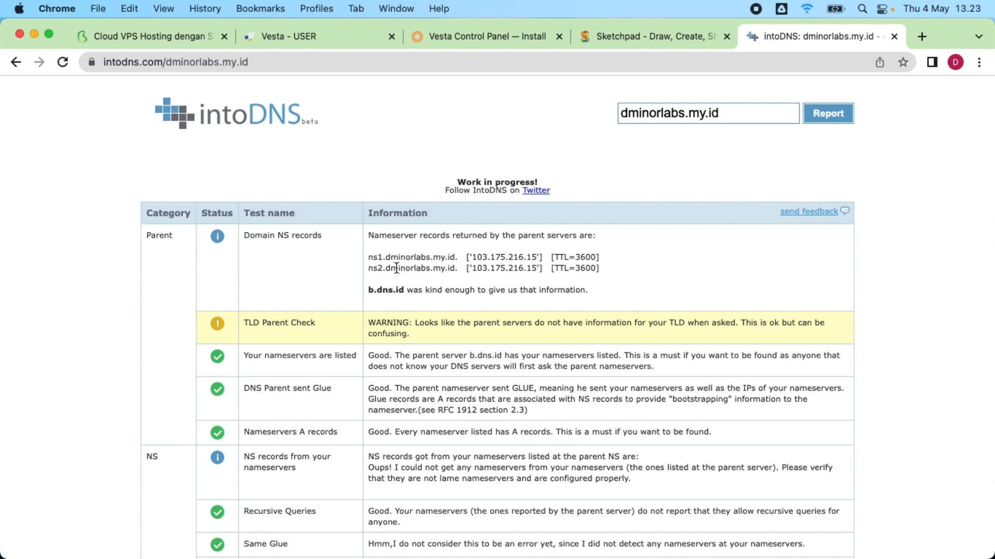
pyautogui.scroll(-5, 399, 264)
pyautogui.scroll(-5, 407, 262)
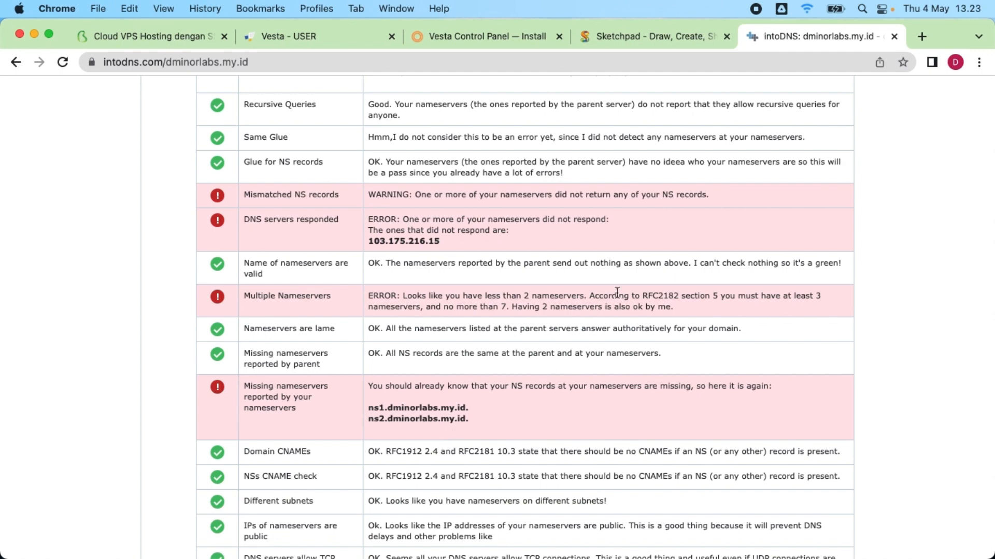
# Step: Go to Vesta's WEB section and start adding a new web domain
pyautogui.click(491, 35)
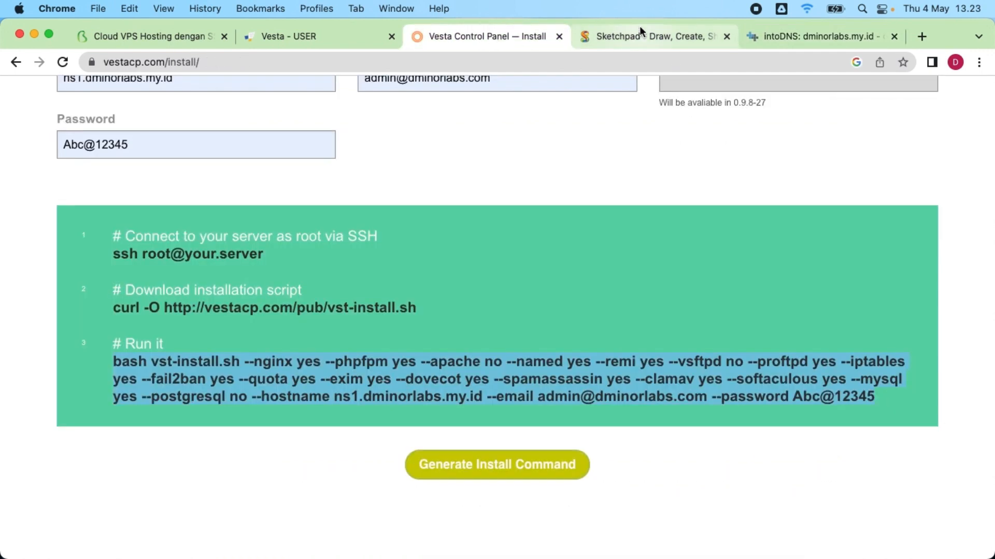
pyautogui.click(300, 38)
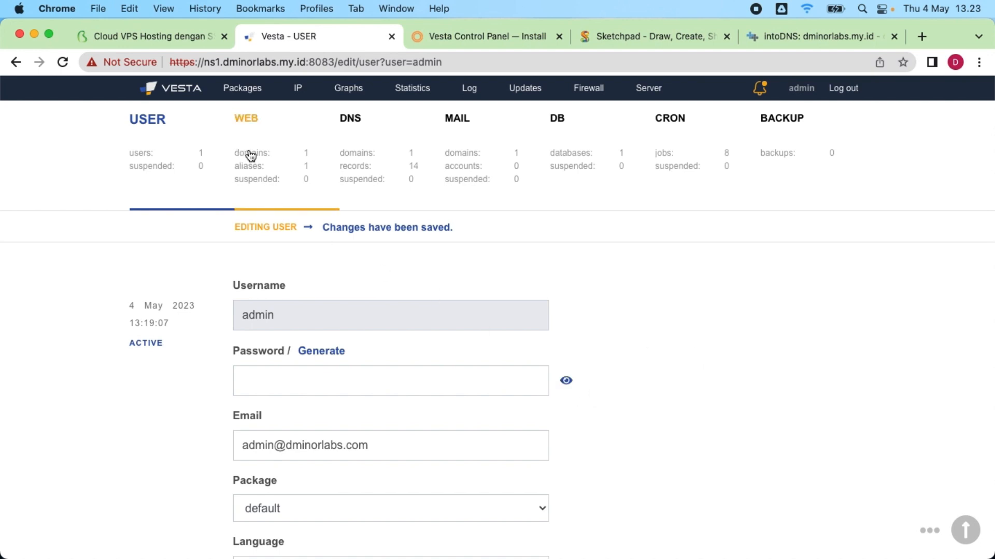
pyautogui.click(277, 202)
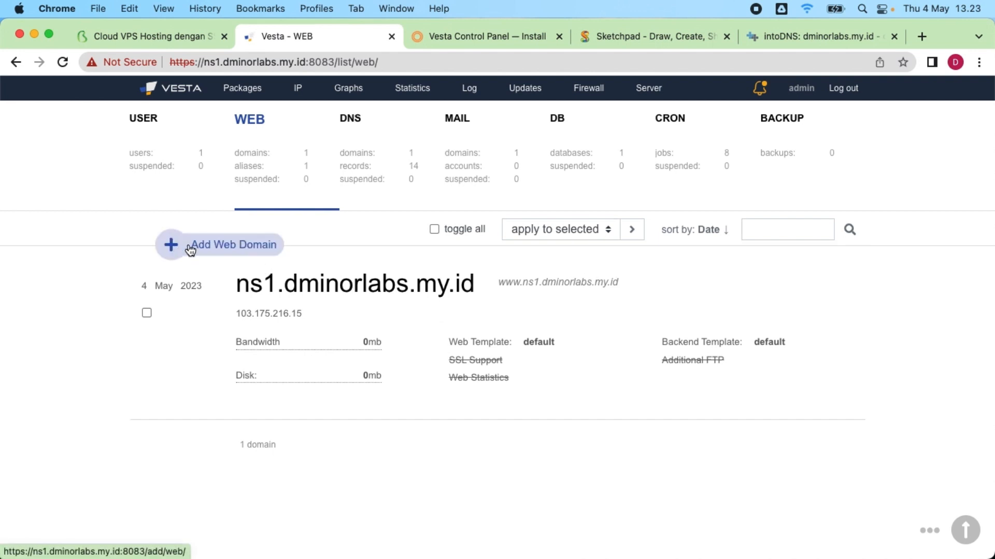
pyautogui.click(226, 250)
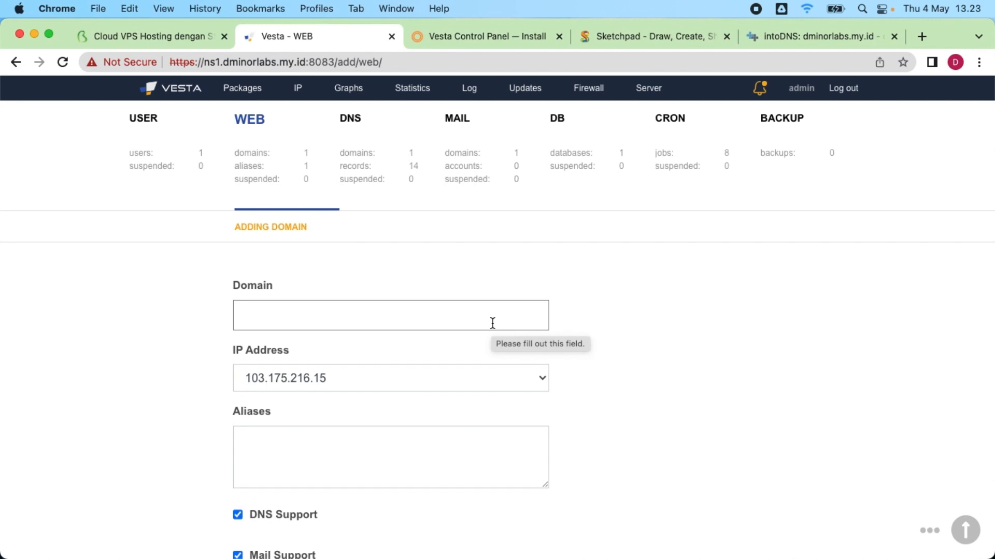
pyautogui.click(315, 311)
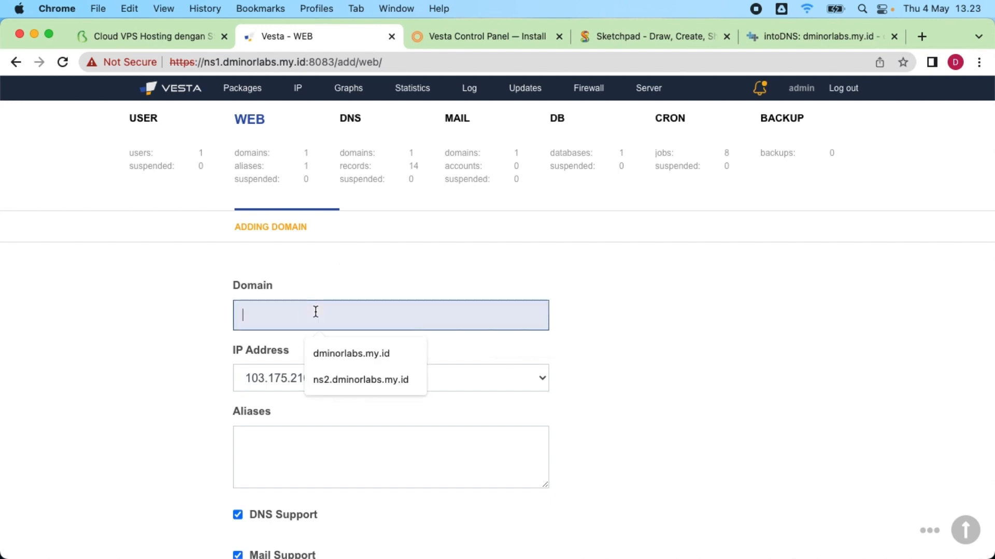
pyautogui.click(356, 354)
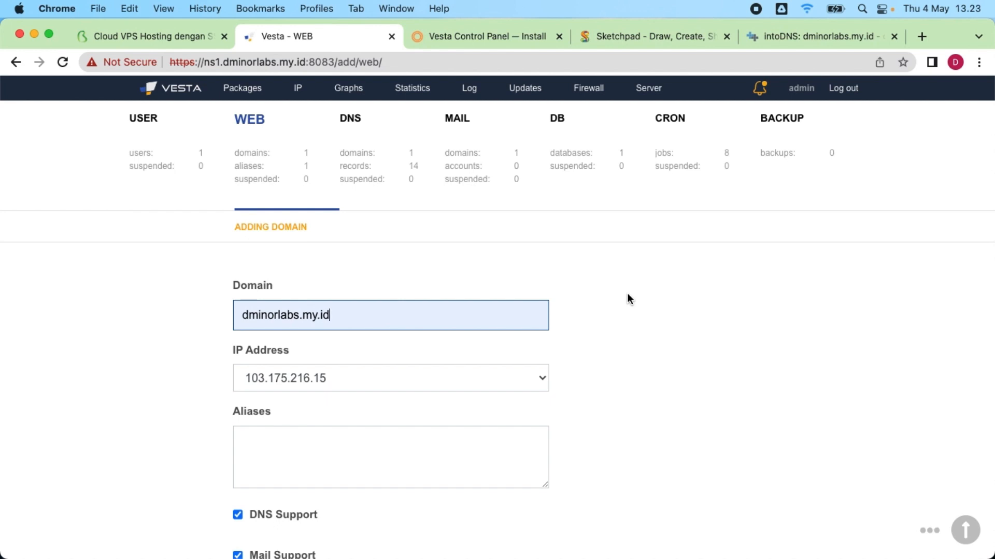
pyautogui.scroll(-3, 627, 294)
pyautogui.click(290, 304)
pyautogui.write('www.dminorlabs.my.id')
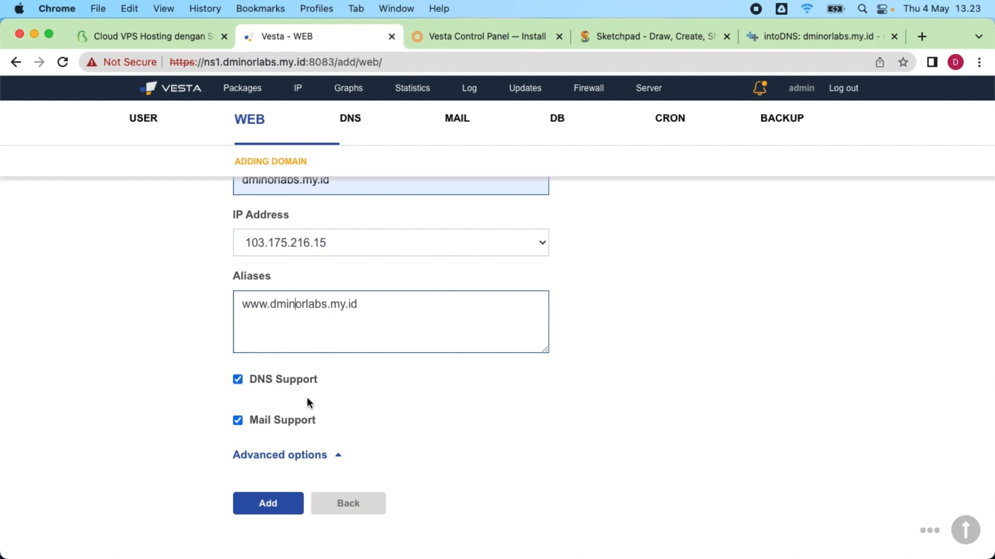
pyautogui.click(237, 420)
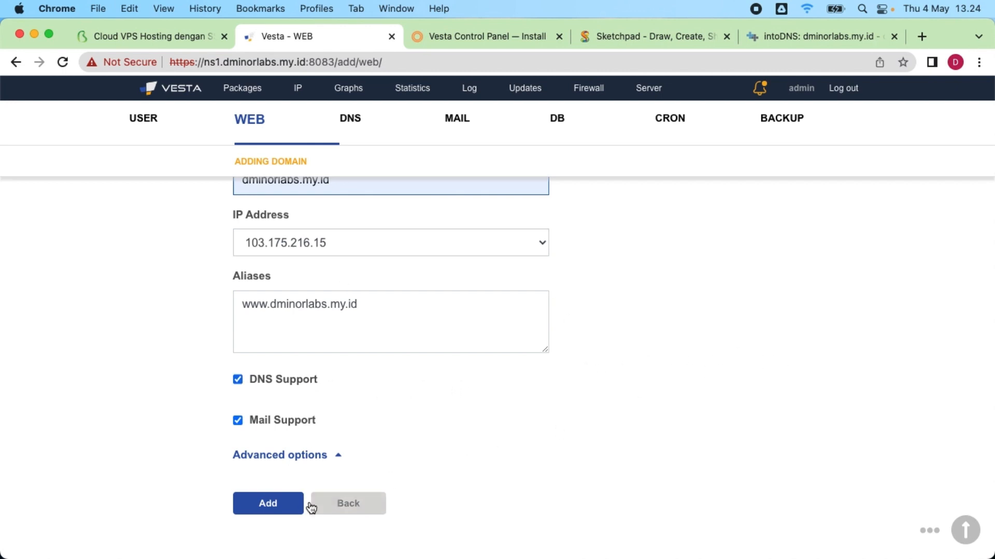
pyautogui.click(279, 509)
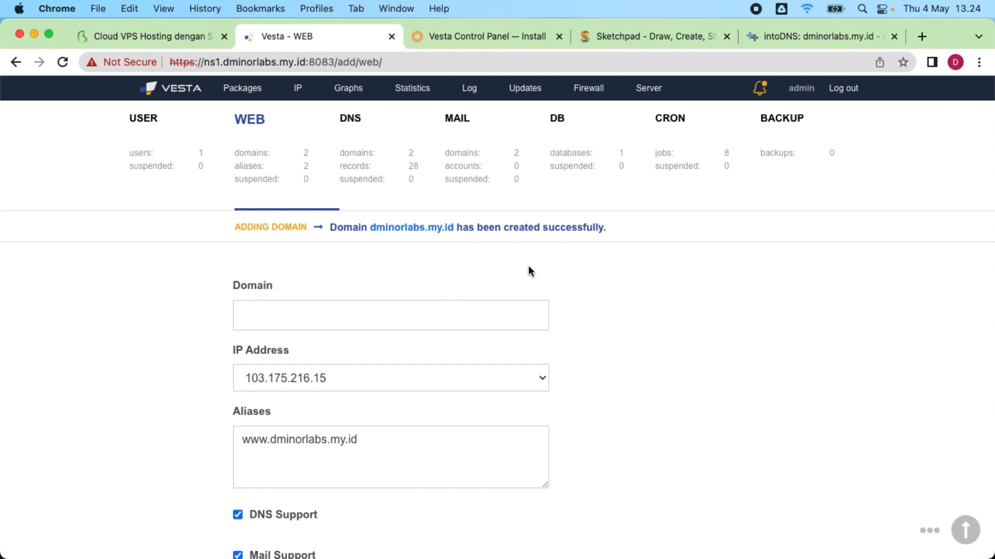
pyautogui.scroll(-2, 518, 280)
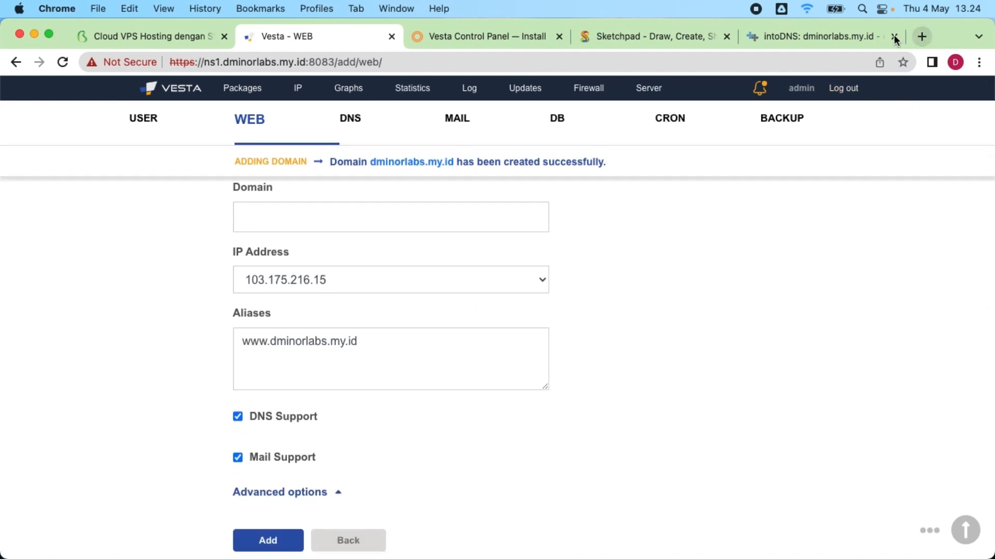
pyautogui.click(844, 36)
# Step: Refresh the intoDNS report for dminorlabs.my.id, review it, and return to Vesta's WEB page
pyautogui.scroll(8, 673, 295)
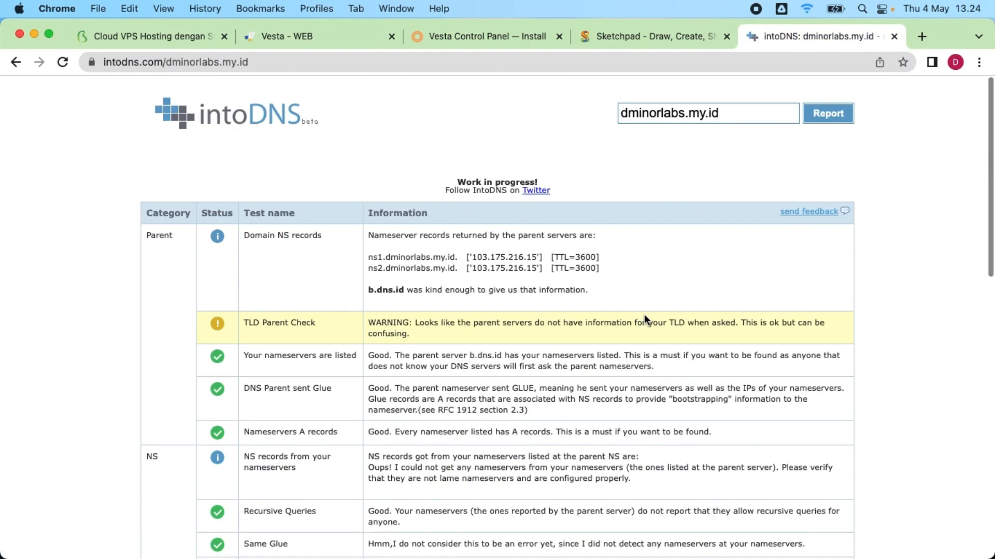
pyautogui.click(830, 122)
pyautogui.scroll(-4, 630, 318)
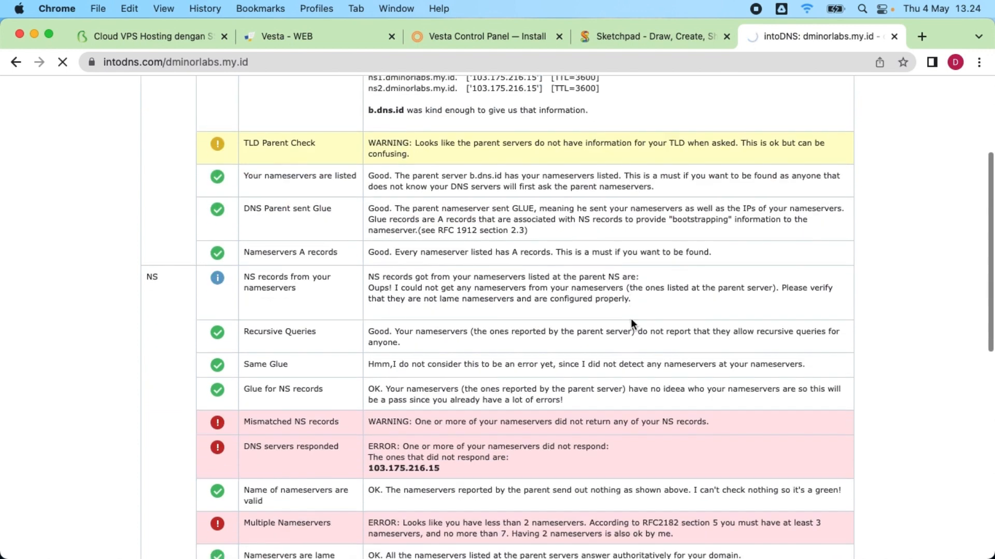
pyautogui.scroll(-2, 631, 321)
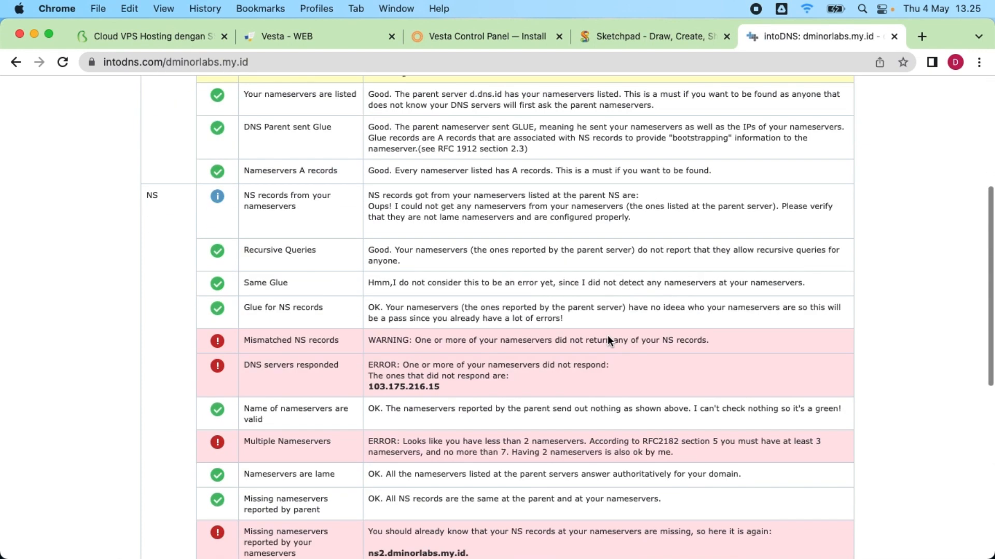
pyautogui.scroll(3, 455, 190)
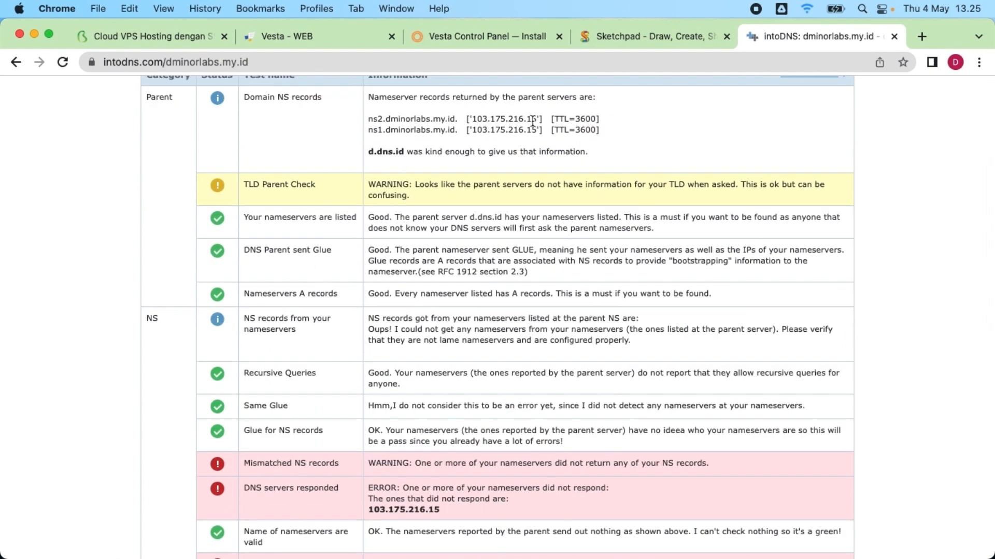
pyautogui.scroll(-5, 479, 267)
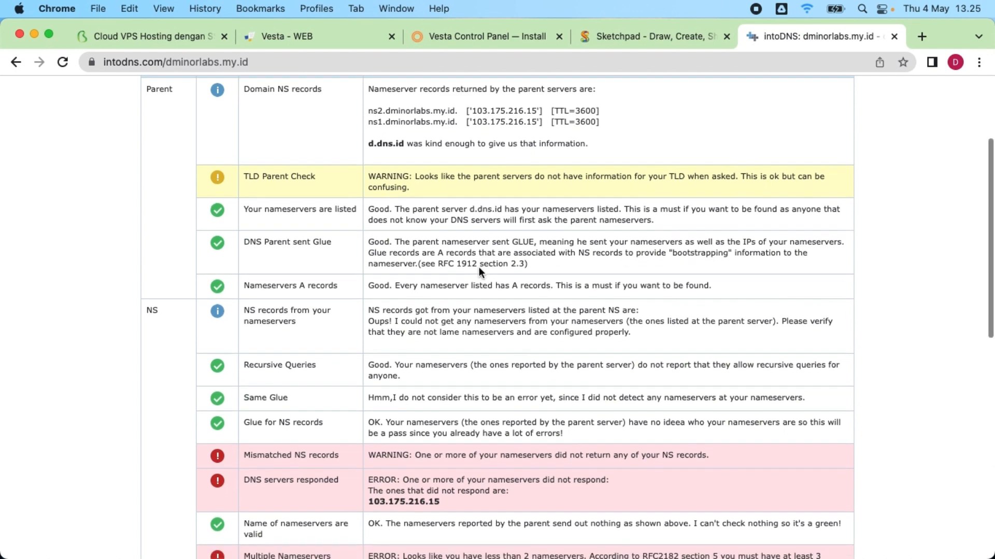
pyautogui.scroll(-5, 502, 394)
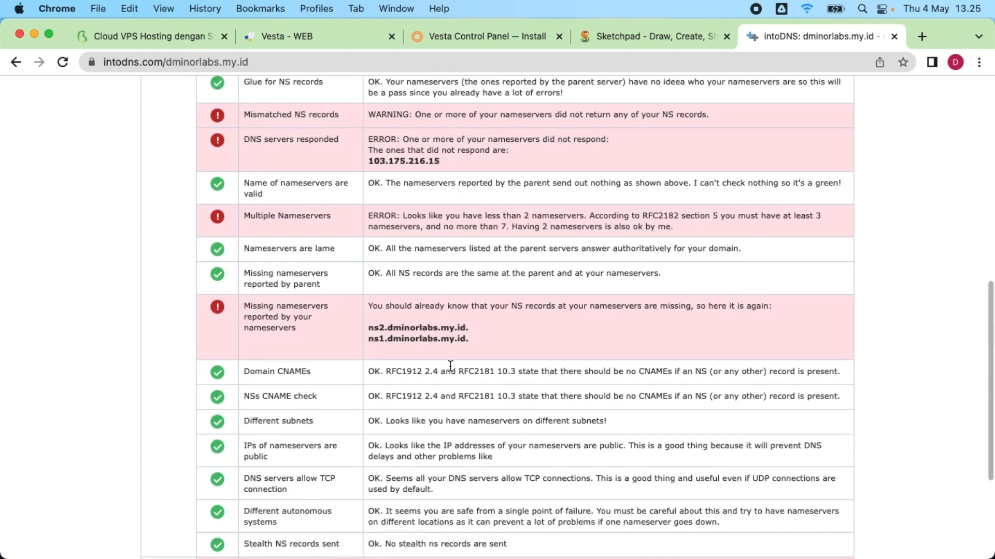
pyautogui.scroll(-4, 482, 451)
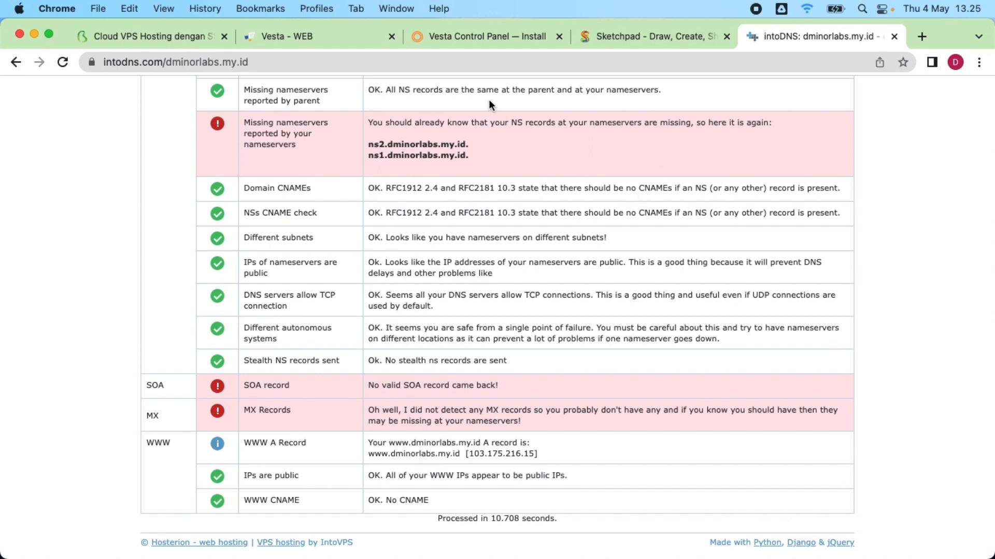
pyautogui.click(318, 37)
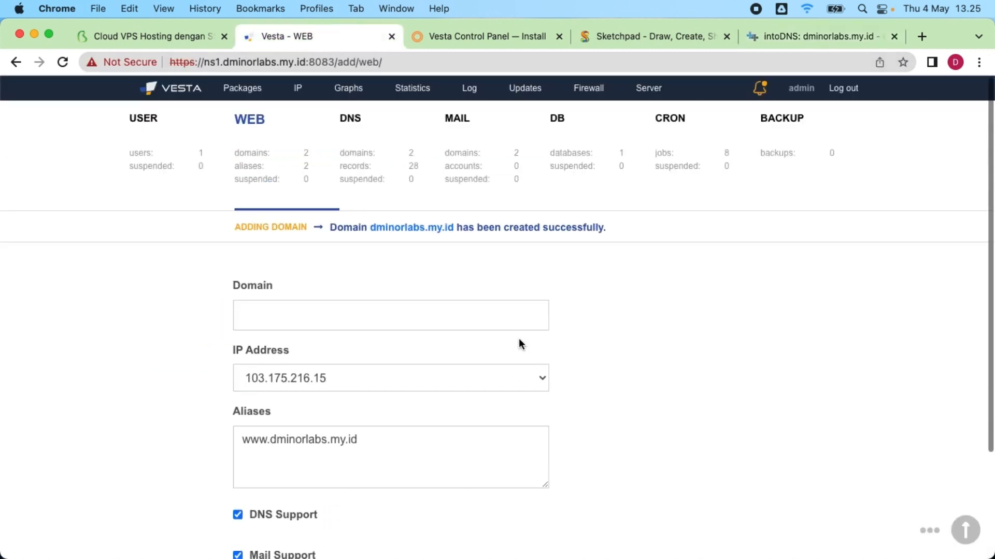
# Step: Open the DNS section and scroll through the 14 records of the dminorlabs.my.id zone
pyautogui.click(362, 155)
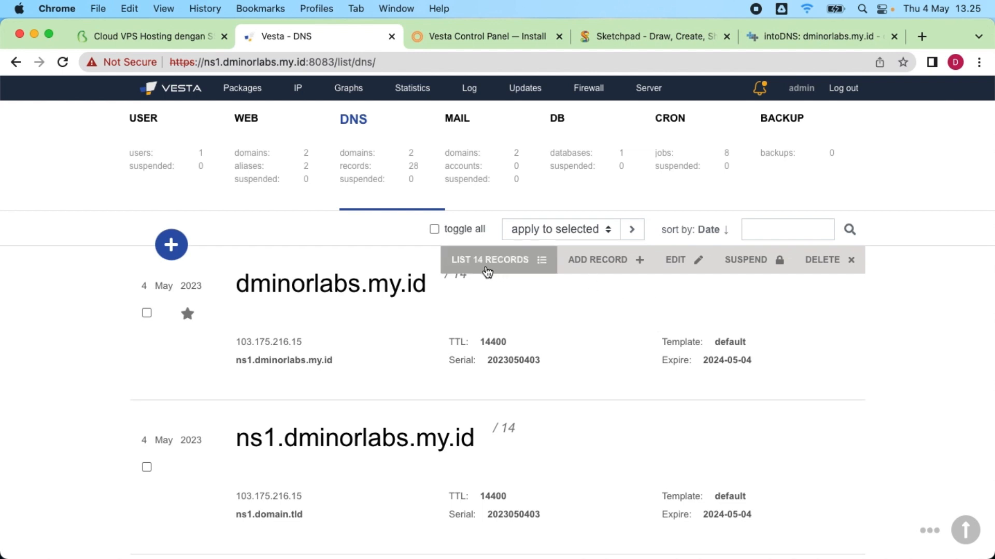
pyautogui.click(486, 264)
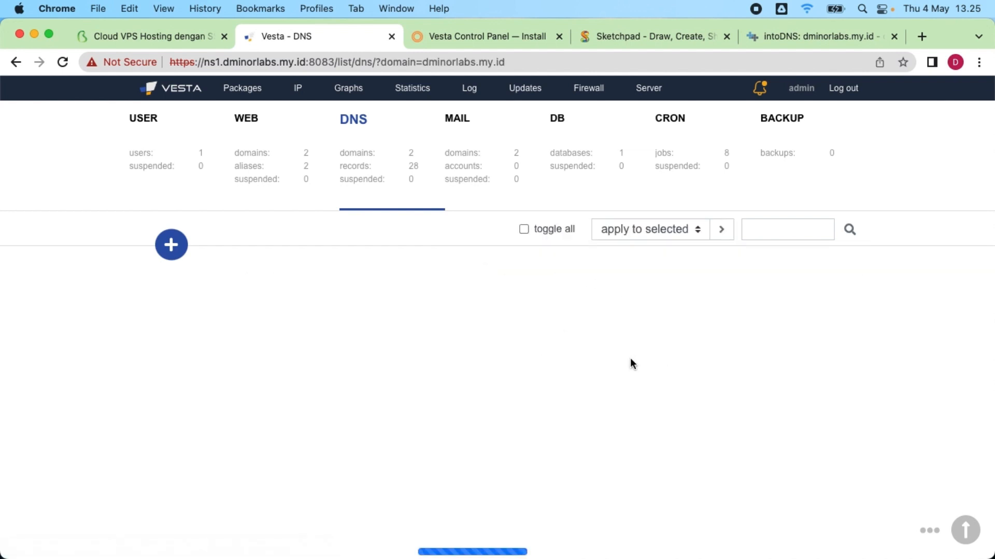
pyautogui.scroll(-1, 466, 329)
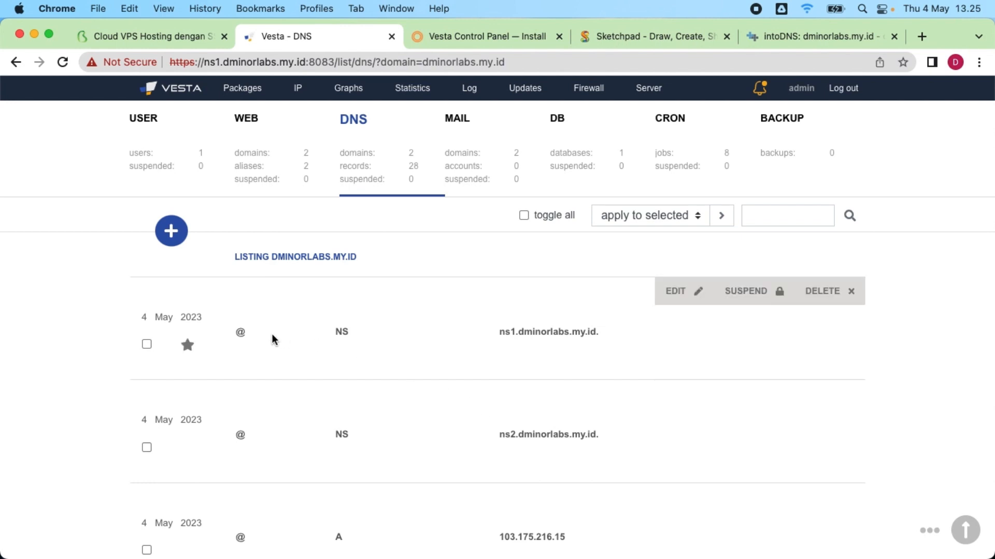
pyautogui.scroll(-5, 597, 366)
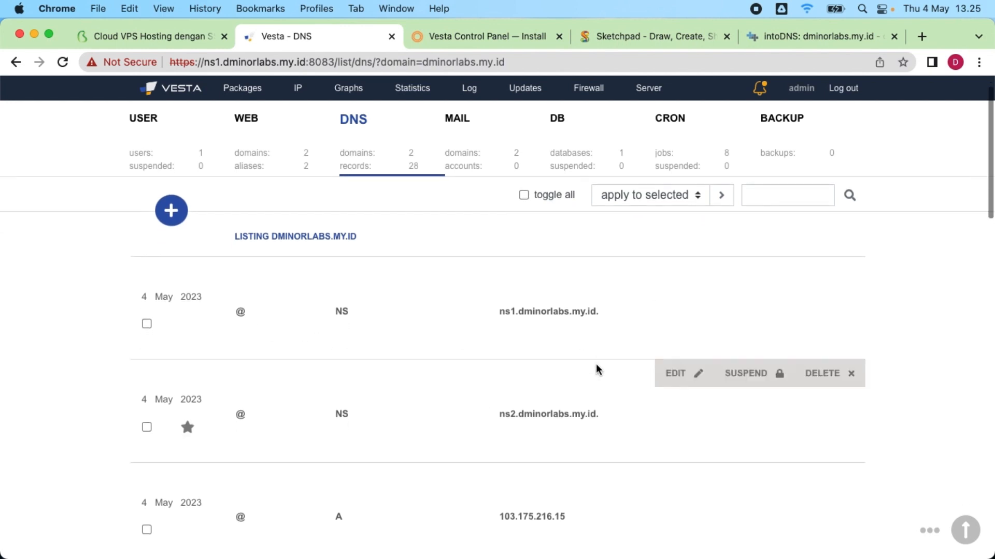
pyautogui.scroll(-10, 596, 365)
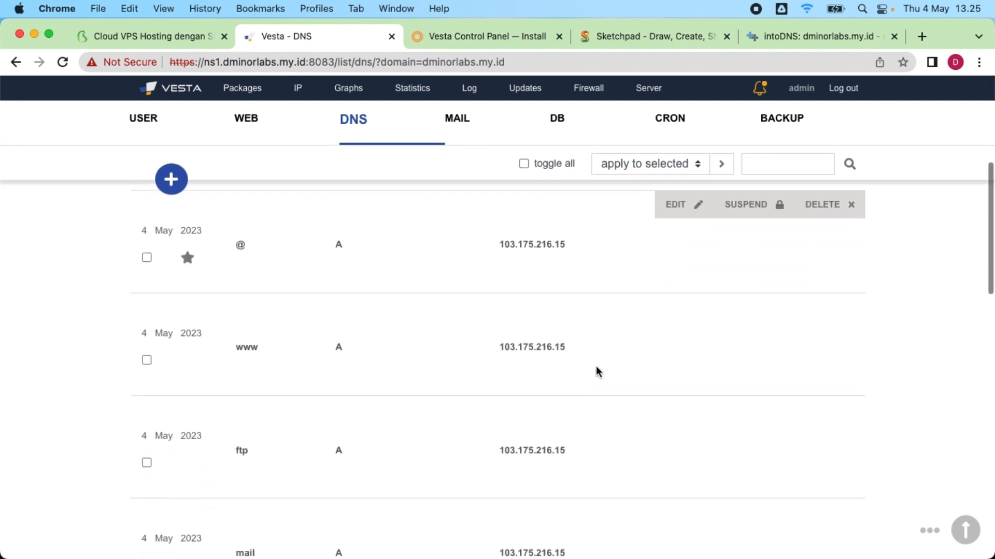
pyautogui.scroll(-12, 596, 365)
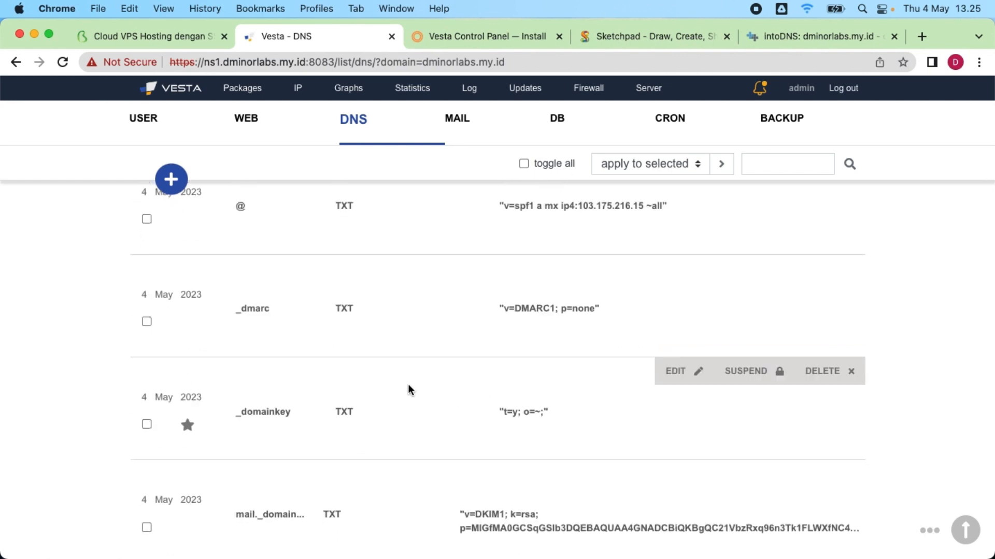
pyautogui.scroll(-2, 408, 390)
pyautogui.scroll(10, 412, 388)
pyautogui.scroll(10, 410, 388)
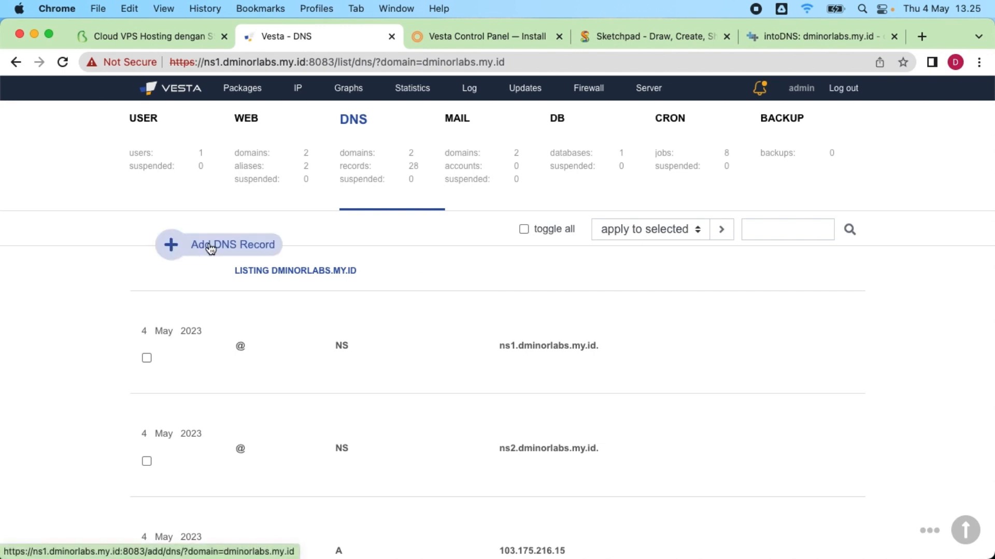
# Step: Add an A record ns1 pointing to 103.175.216.15
pyautogui.click(211, 248)
pyautogui.click(344, 378)
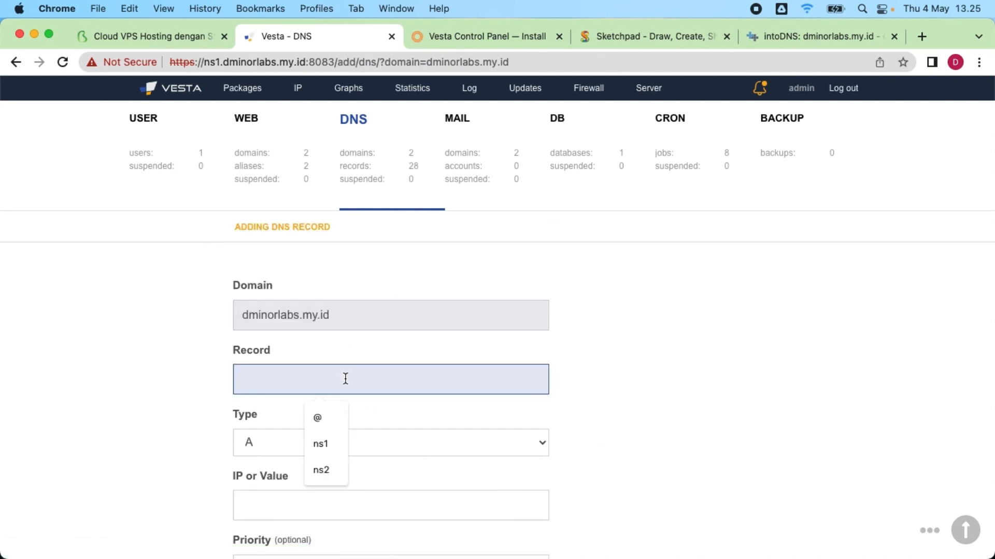
pyautogui.click(322, 444)
pyautogui.scroll(-2, 493, 331)
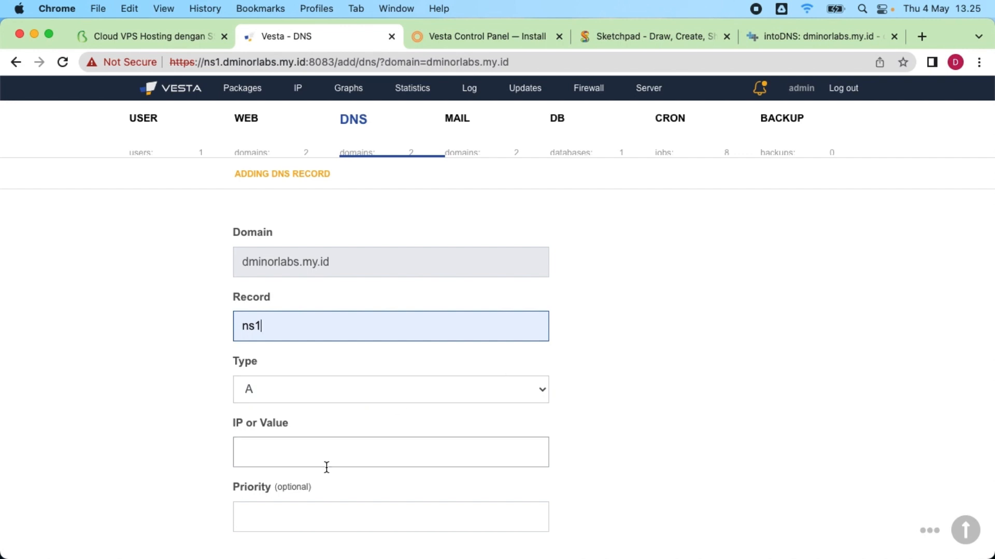
pyautogui.click(299, 462)
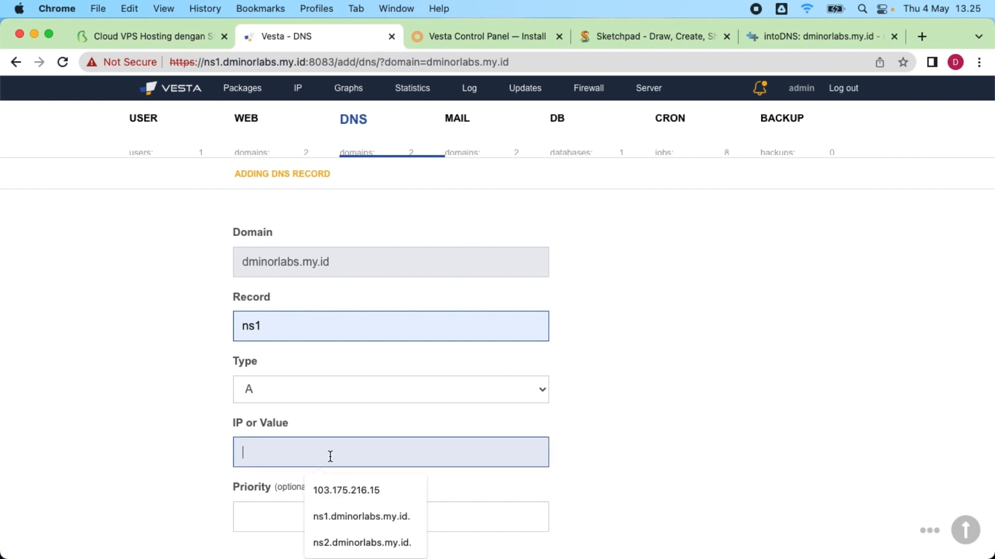
pyautogui.click(345, 490)
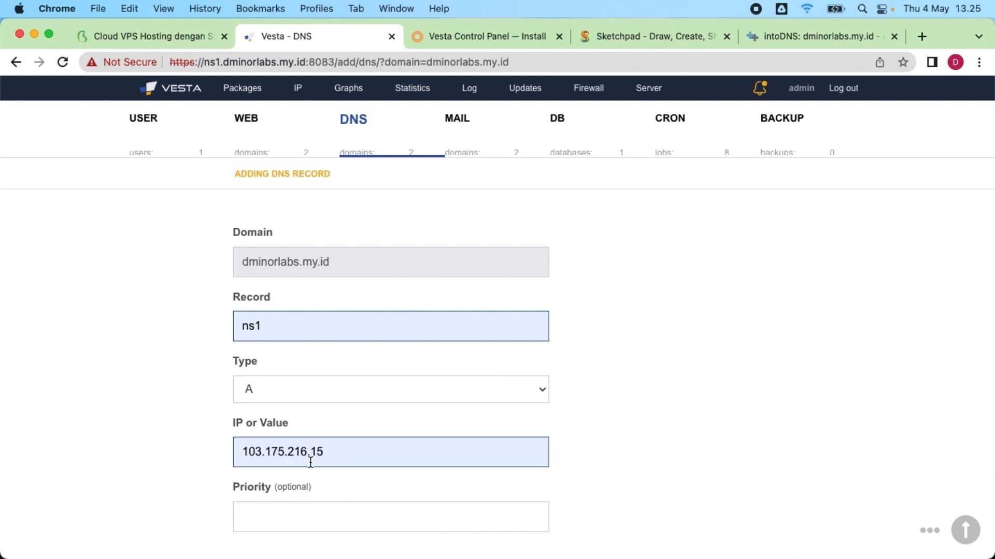
pyautogui.scroll(-2, 309, 461)
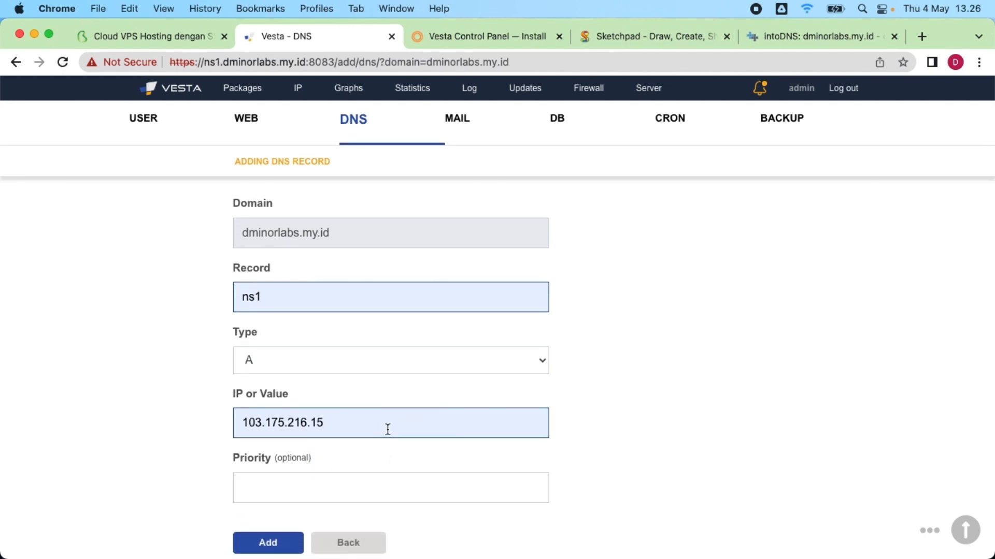
pyautogui.click(283, 542)
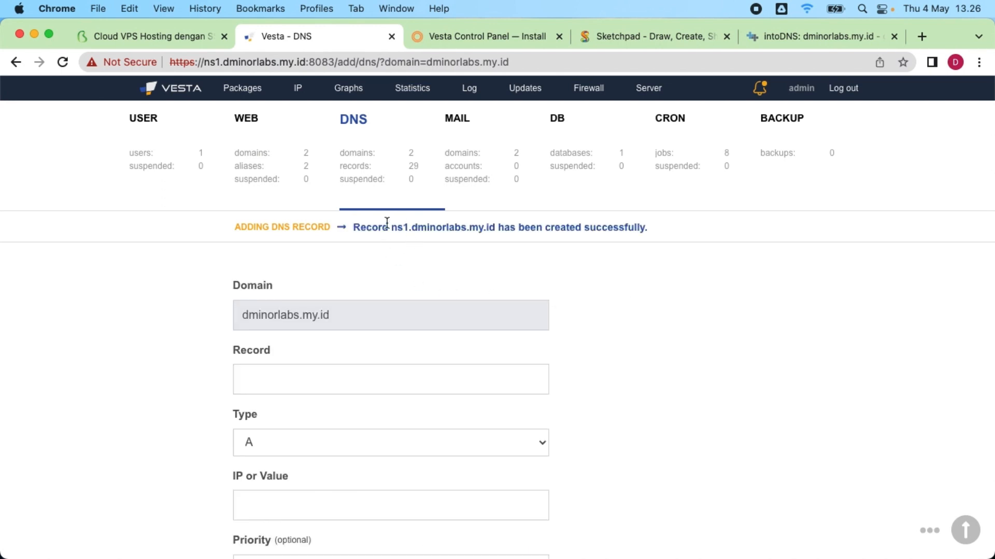
pyautogui.scroll(-3, 518, 456)
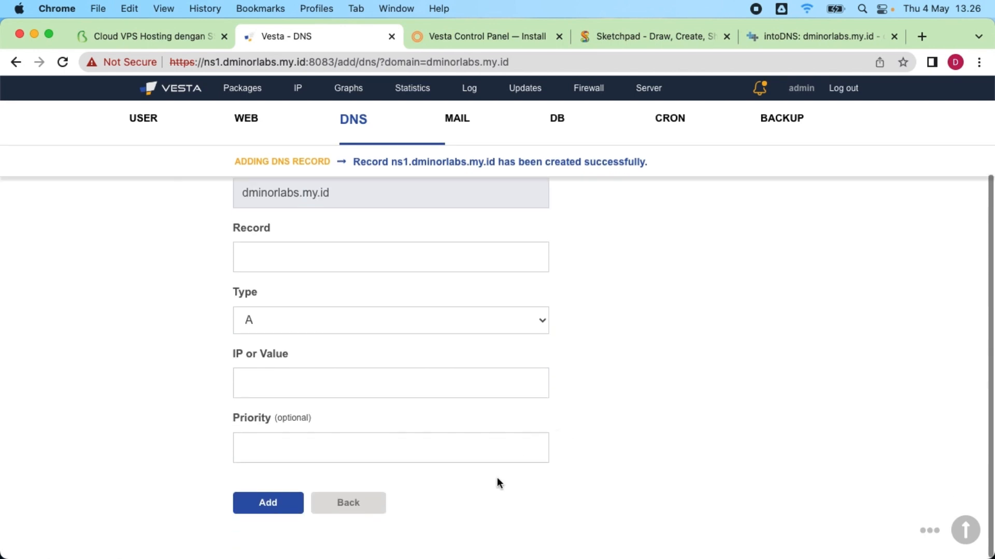
pyautogui.click(368, 509)
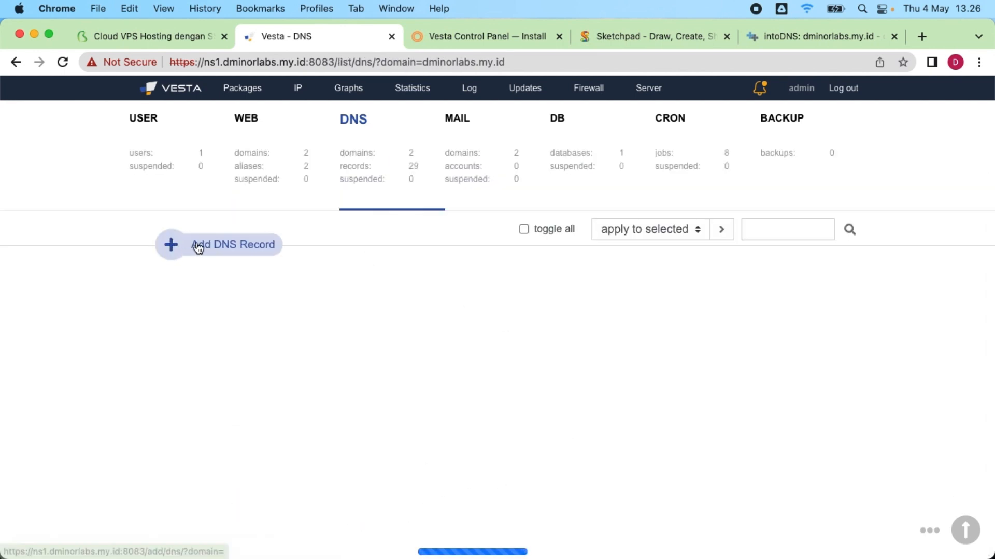
# Step: Add an A record ns2 pointing to 103.175.216.15
pyautogui.click(198, 248)
pyautogui.scroll(-2, 402, 334)
pyautogui.click(326, 274)
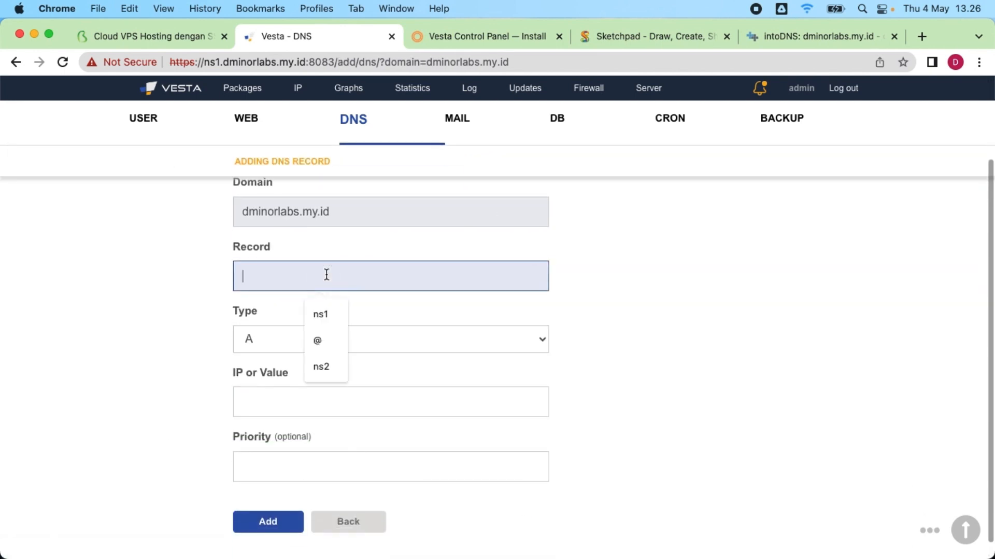
pyautogui.click(326, 366)
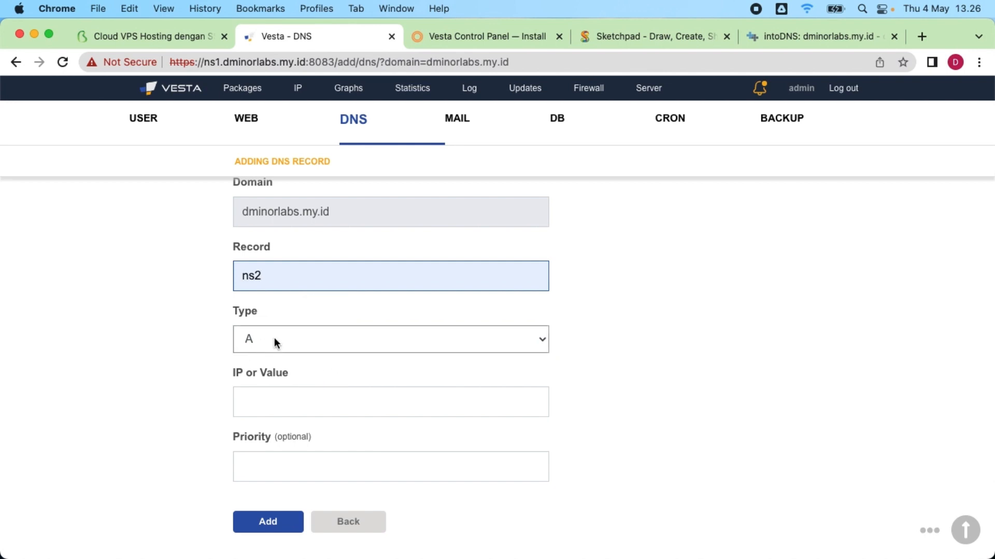
pyautogui.click(266, 401)
pyautogui.click(345, 441)
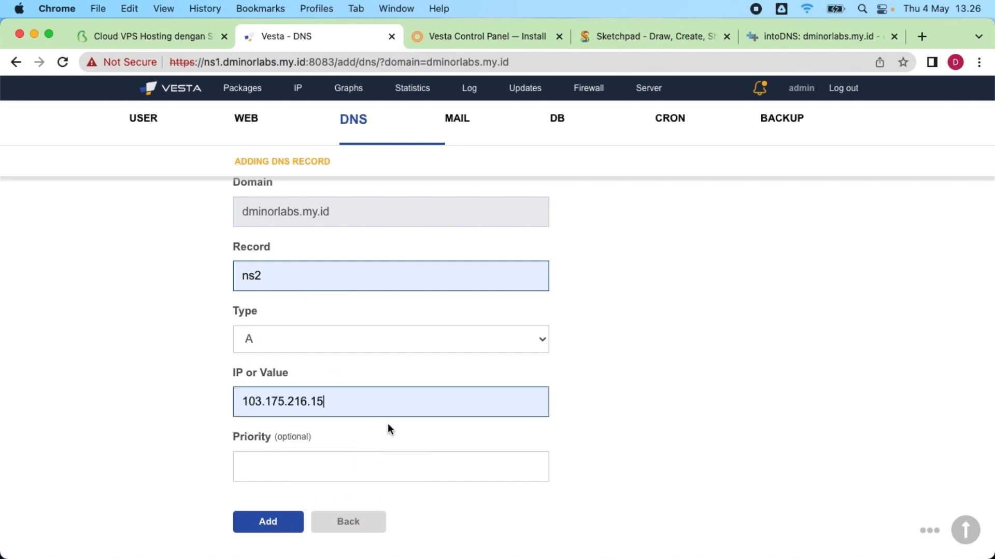
pyautogui.click(268, 522)
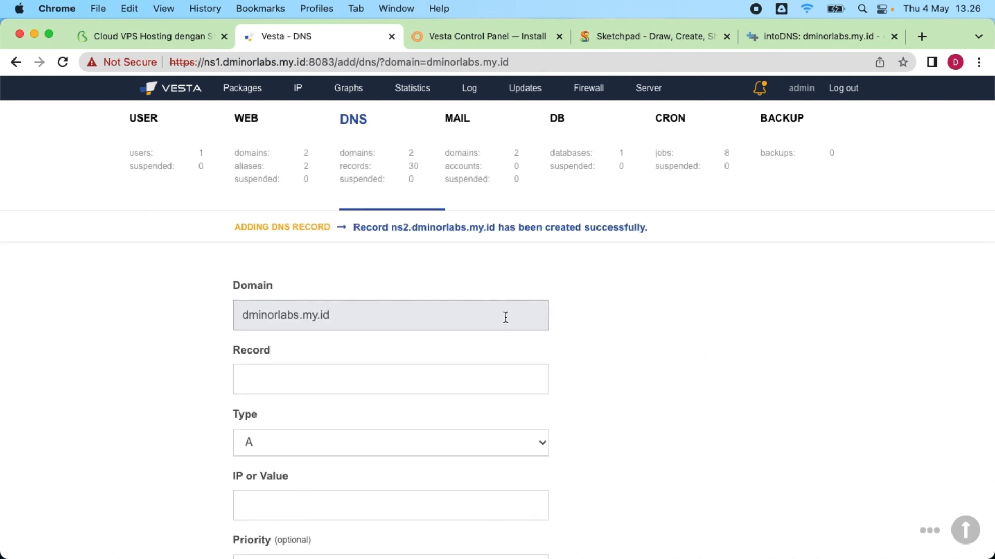
# Step: Check that the 16 dminorlabs.my.id DNS records include ns1 and ns2, then go back to the intoDNS report
pyautogui.click(371, 166)
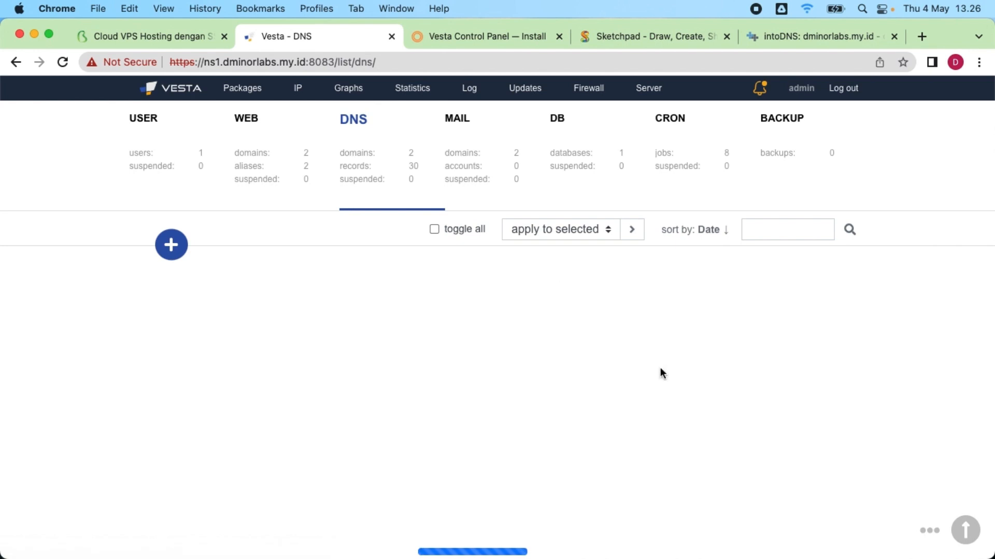
pyautogui.click(497, 261)
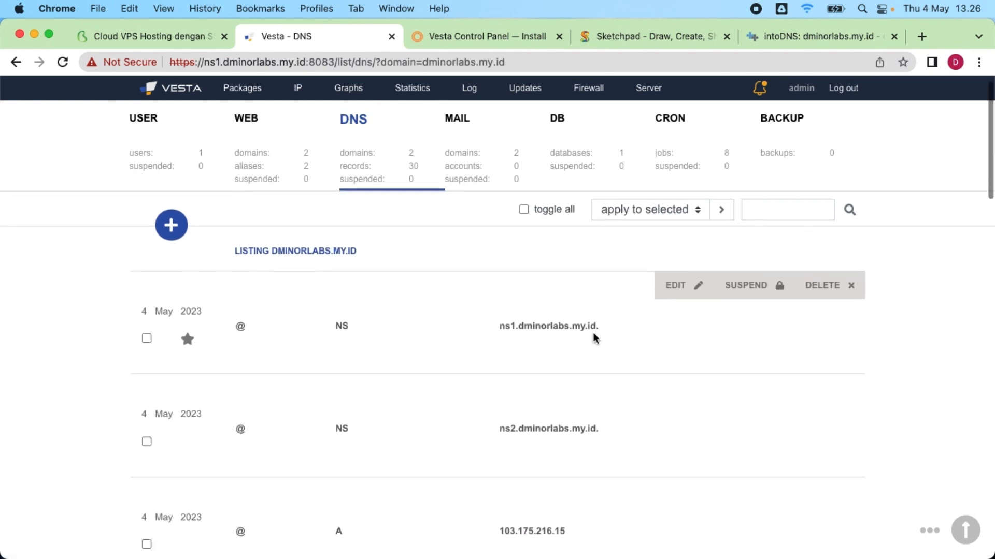
pyautogui.scroll(-2, 594, 338)
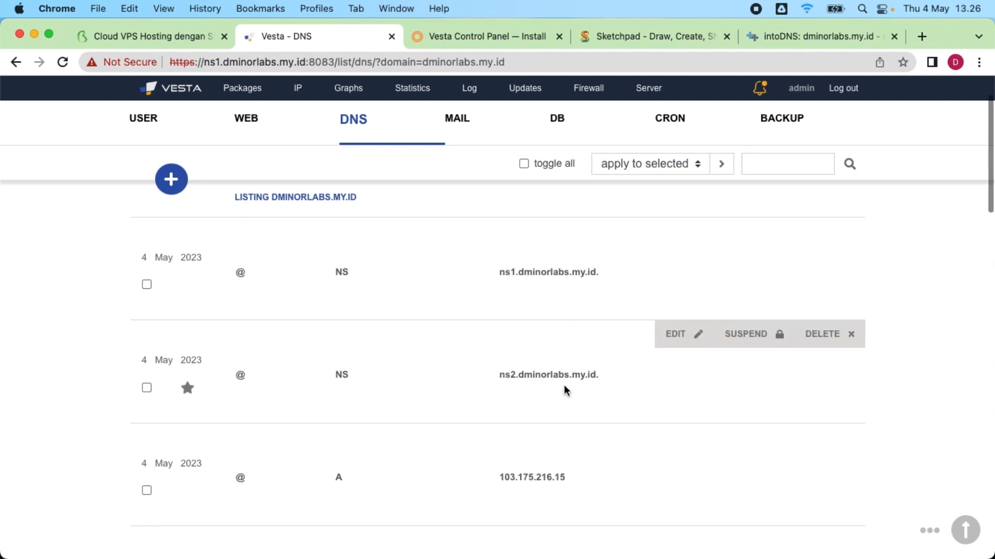
pyautogui.scroll(-3, 567, 388)
pyautogui.scroll(-2, 568, 389)
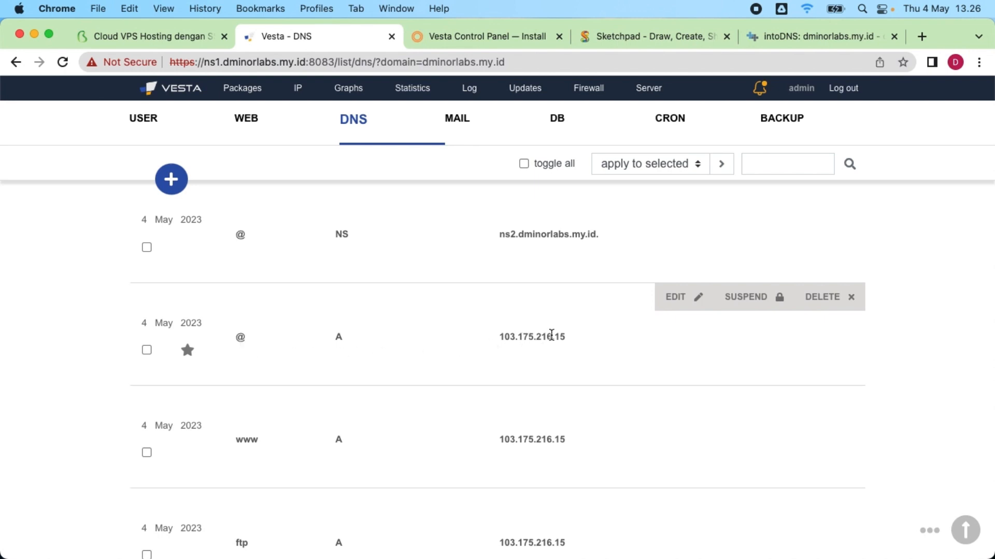
pyautogui.scroll(-4, 543, 381)
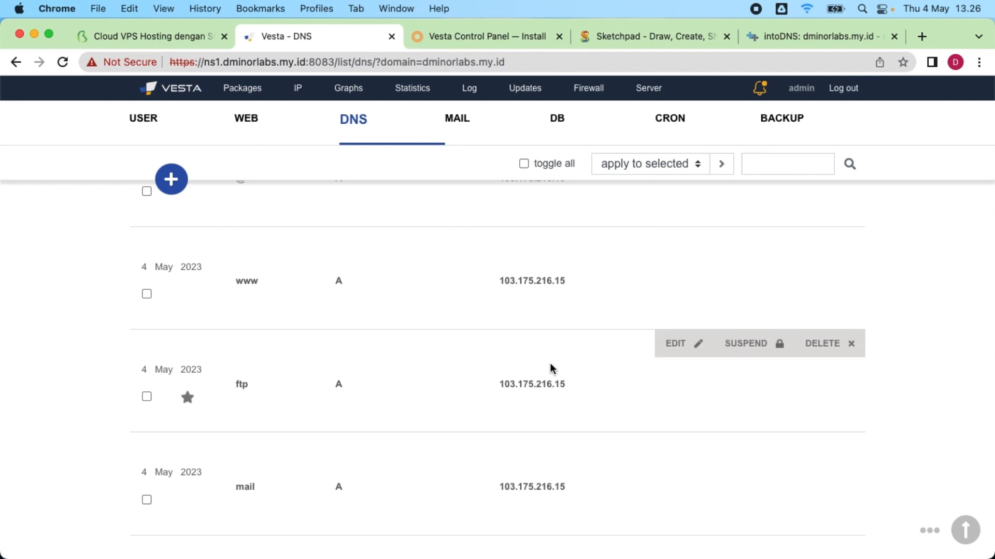
pyautogui.scroll(-1, 551, 371)
pyautogui.scroll(-8, 538, 376)
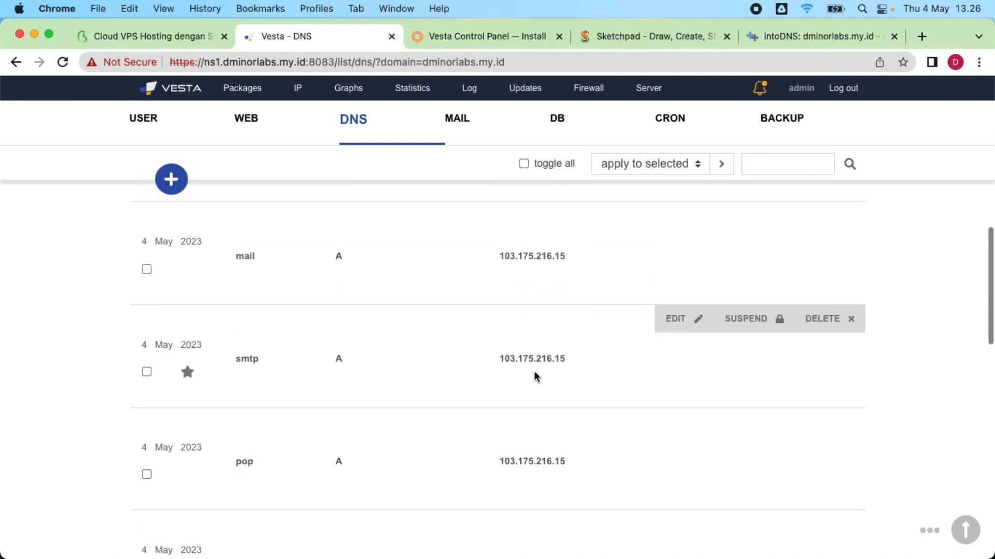
pyautogui.scroll(-7, 535, 377)
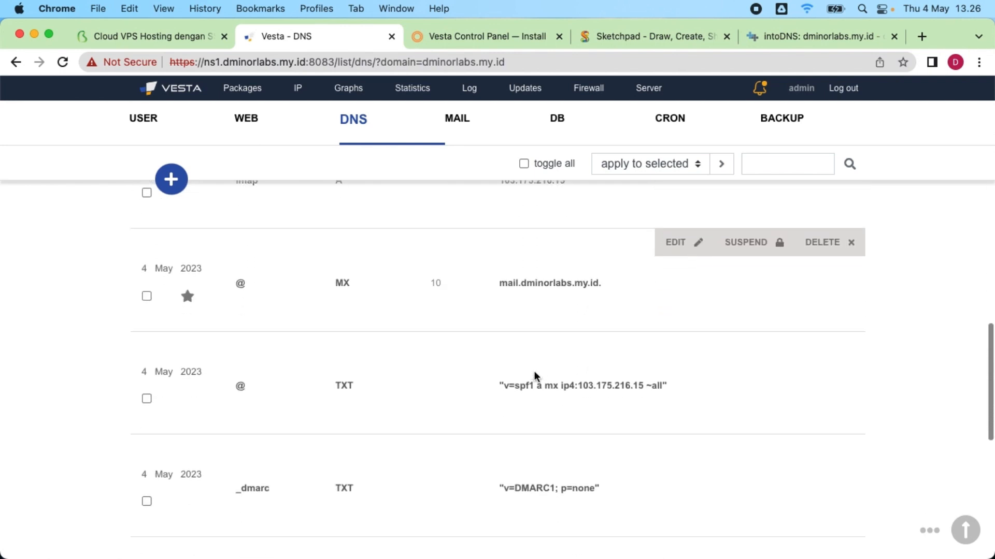
pyautogui.scroll(-1, 529, 290)
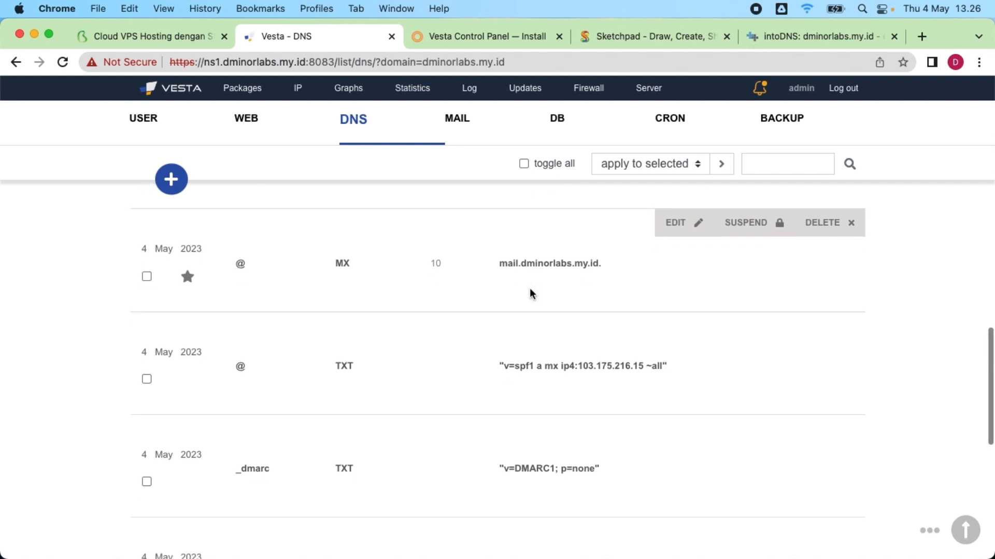
pyautogui.scroll(-1, 529, 290)
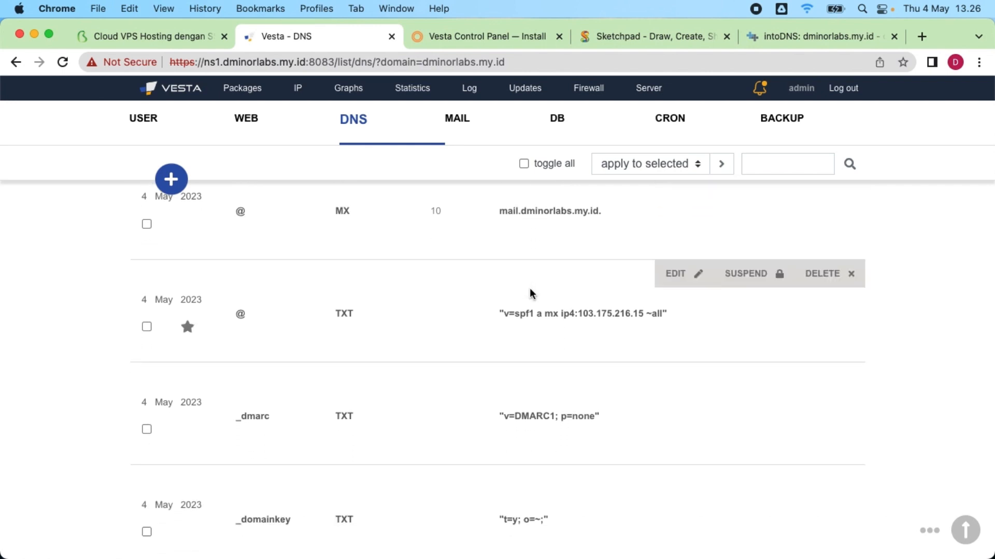
pyautogui.scroll(-8, 529, 288)
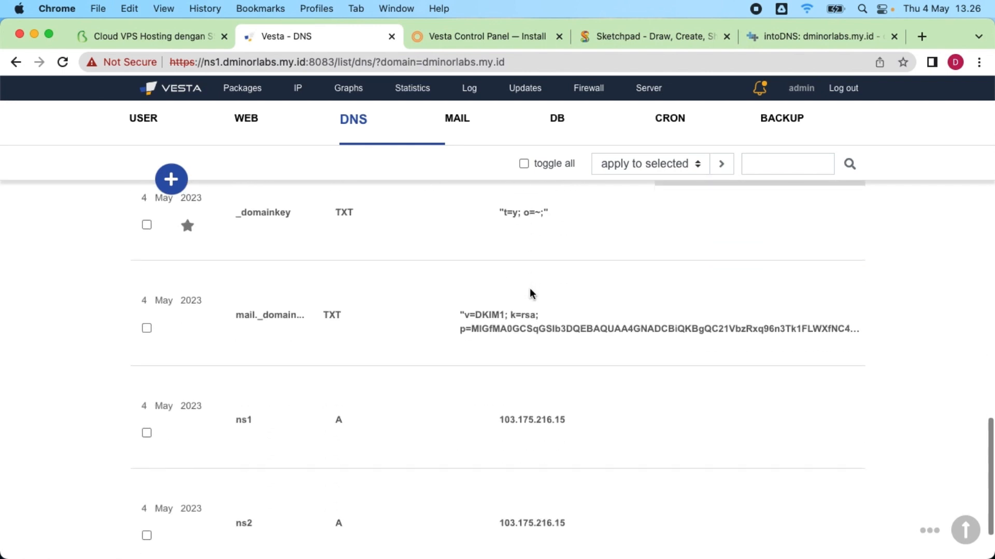
pyautogui.scroll(-3, 530, 294)
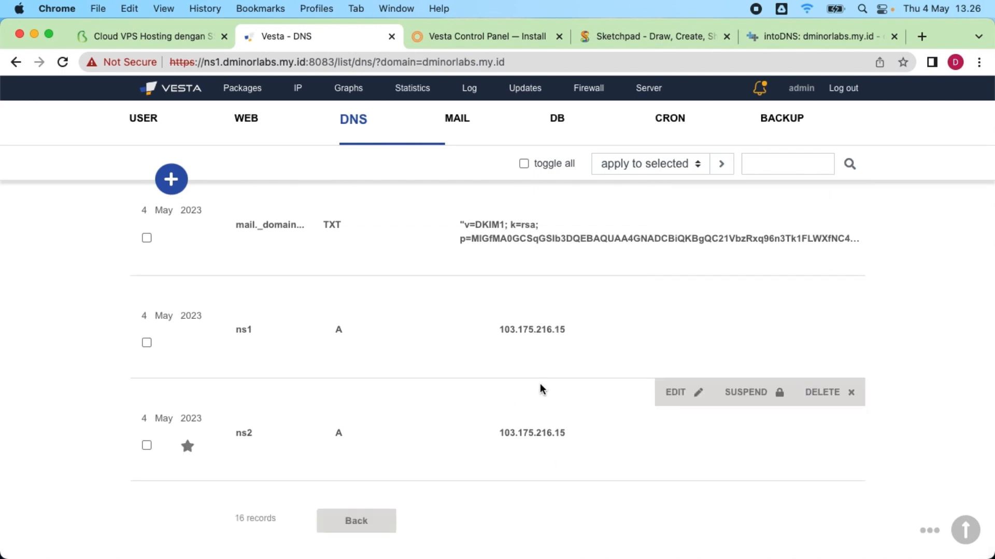
pyautogui.click(816, 38)
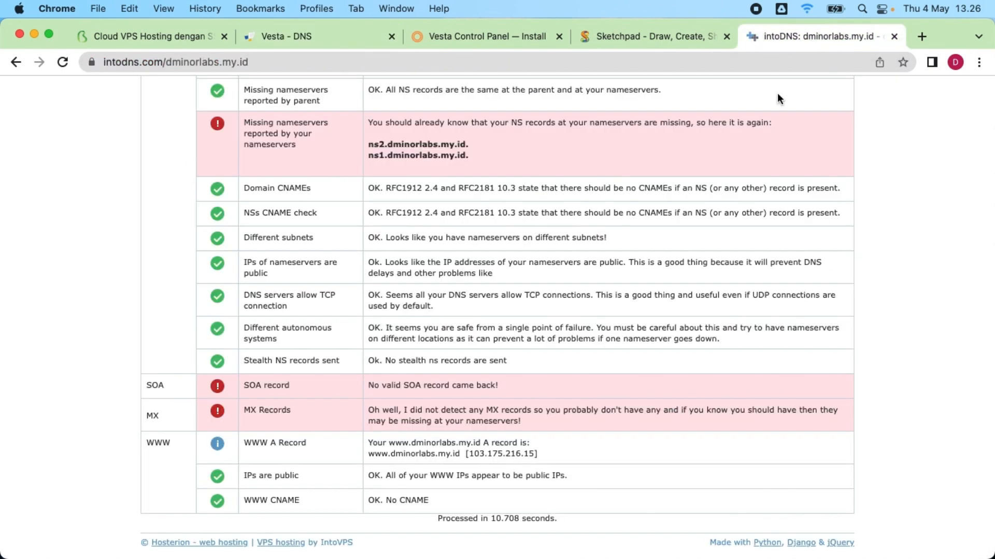
# Step: Rerun the intoDNS check for dminorlabs.my.id
pyautogui.scroll(10, 464, 306)
pyautogui.scroll(-10, 477, 315)
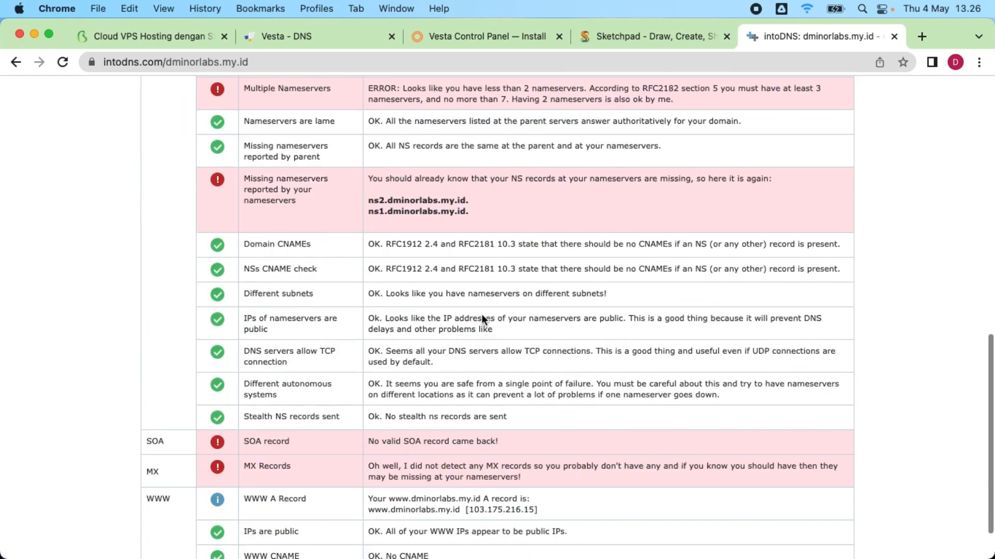
pyautogui.scroll(10, 577, 351)
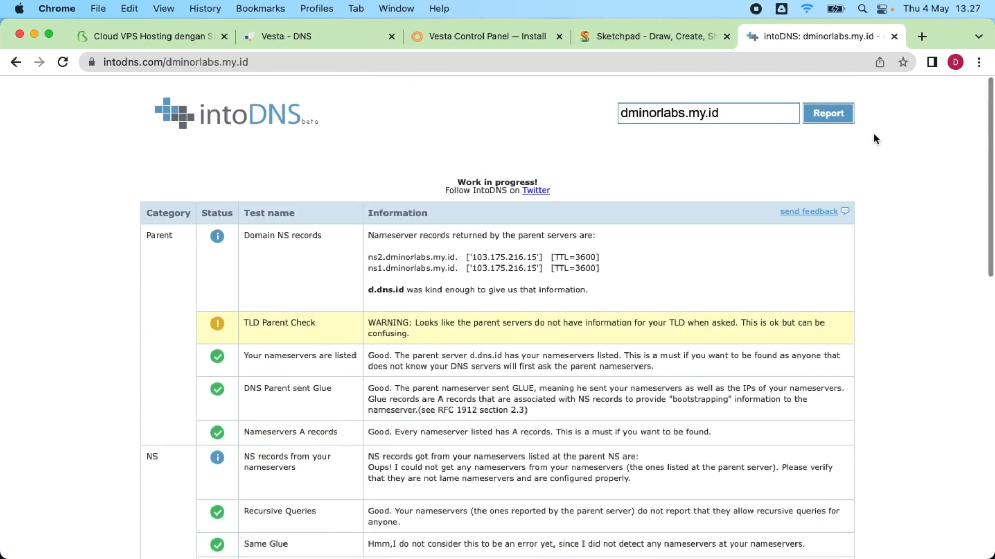
pyautogui.click(840, 114)
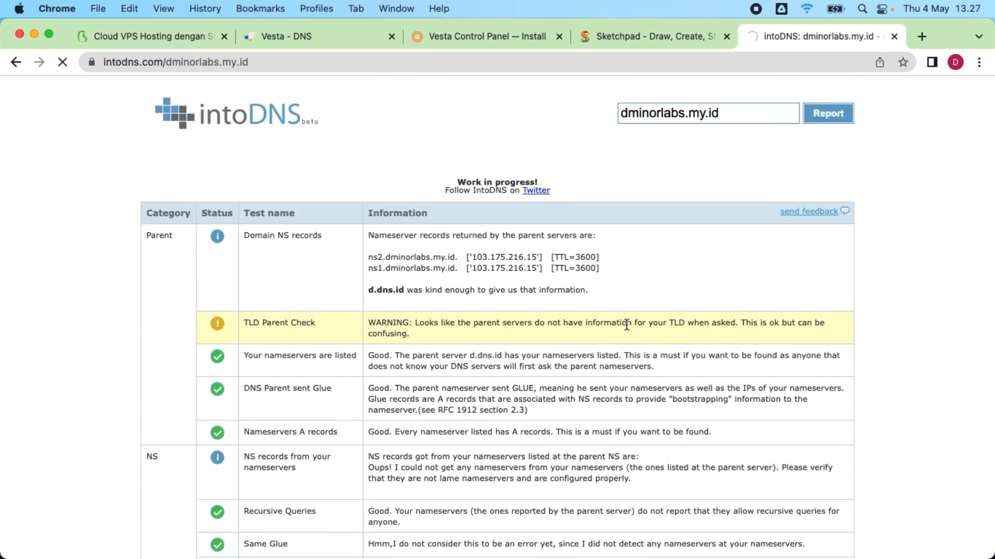
pyautogui.scroll(-5, 629, 334)
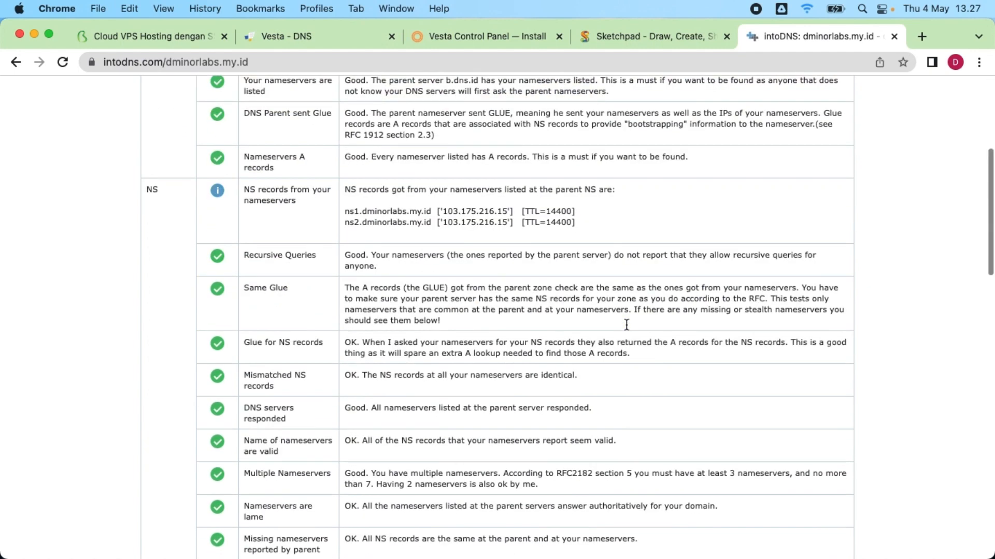
pyautogui.moveTo(346, 210); pyautogui.dragTo(693, 231)
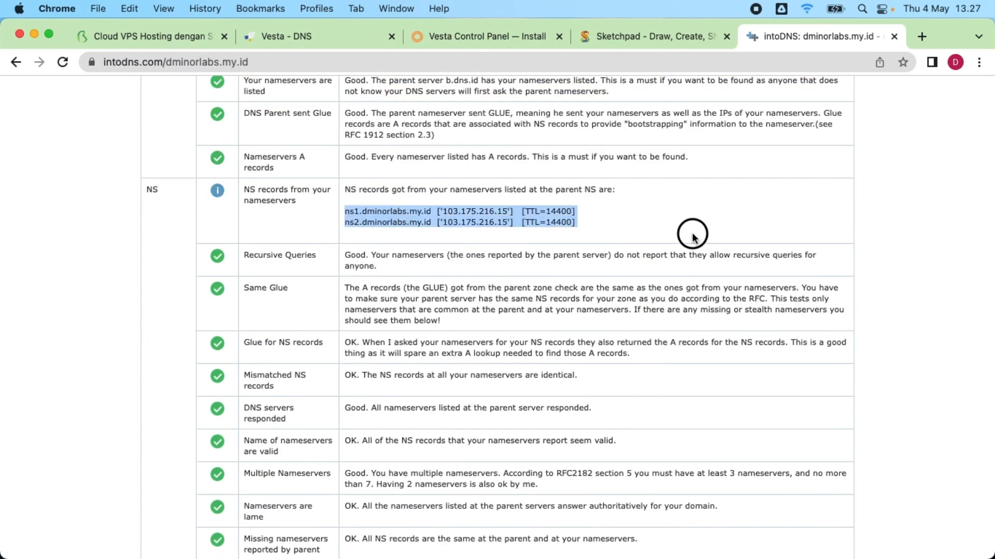
pyautogui.scroll(3, 570, 278)
pyautogui.scroll(-15, 523, 349)
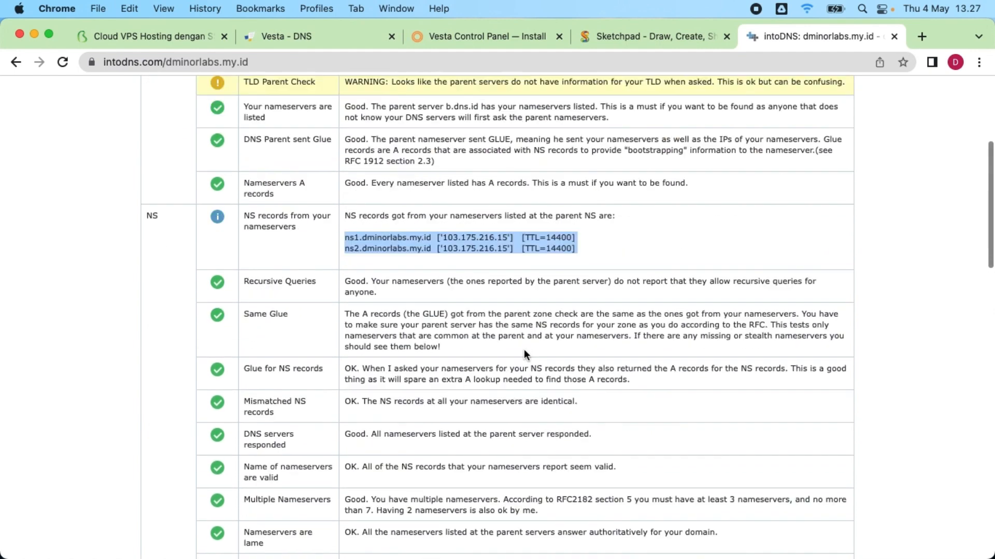
pyautogui.scroll(1, 528, 341)
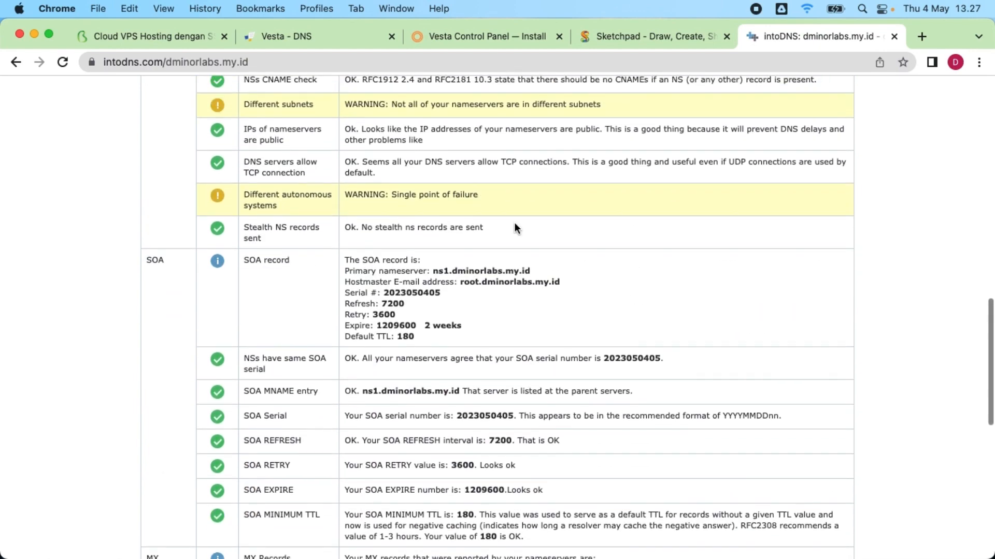
pyautogui.scroll(-6, 532, 262)
pyautogui.scroll(-5, 398, 331)
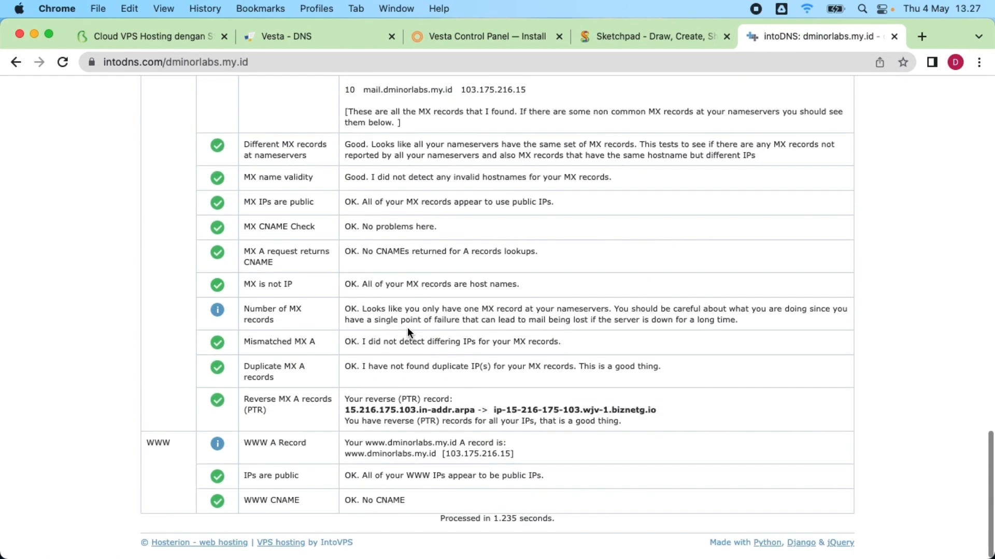
pyautogui.scroll(12, 410, 324)
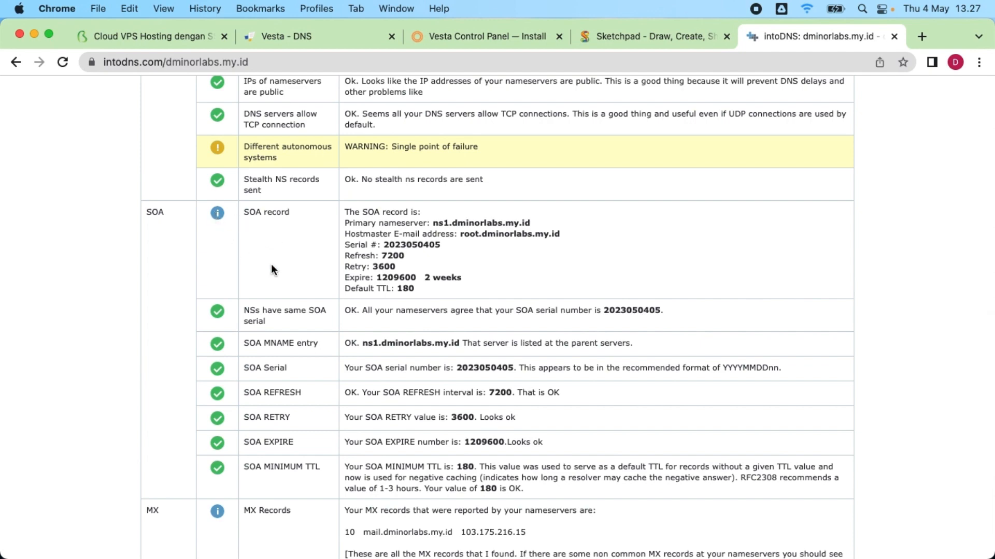
pyautogui.scroll(14, 621, 358)
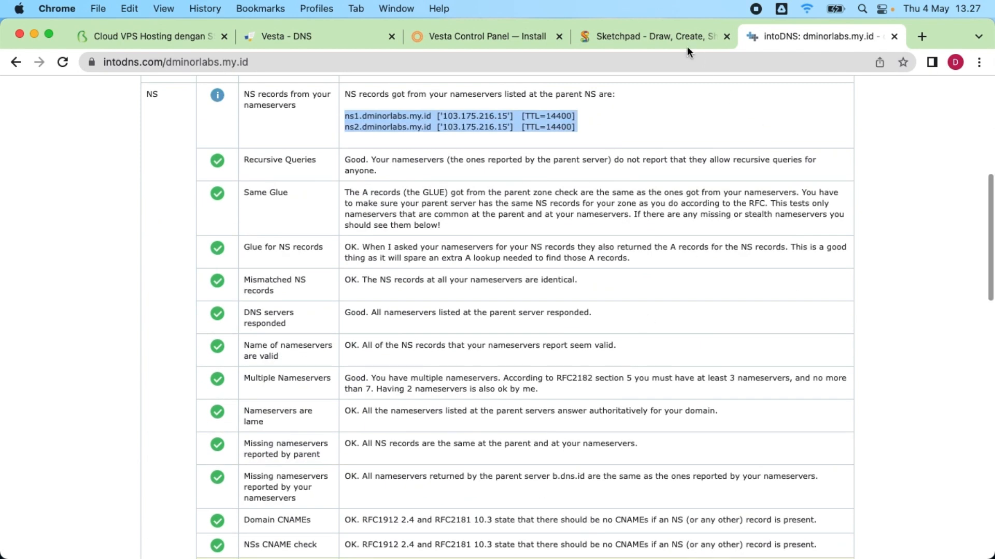
pyautogui.click(921, 36)
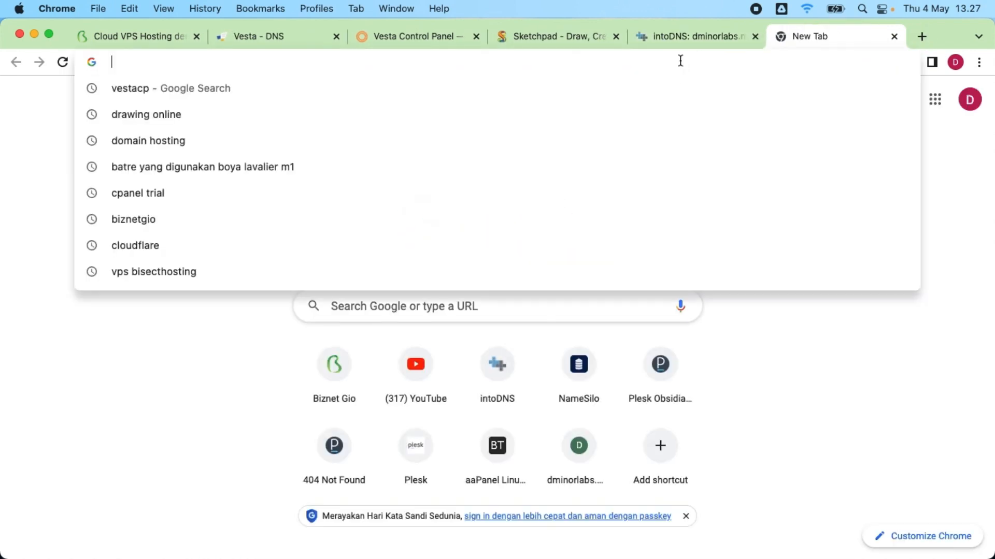
# Step: Load dminorlabs.my.id in the new browser tab
pyautogui.write('dmino')
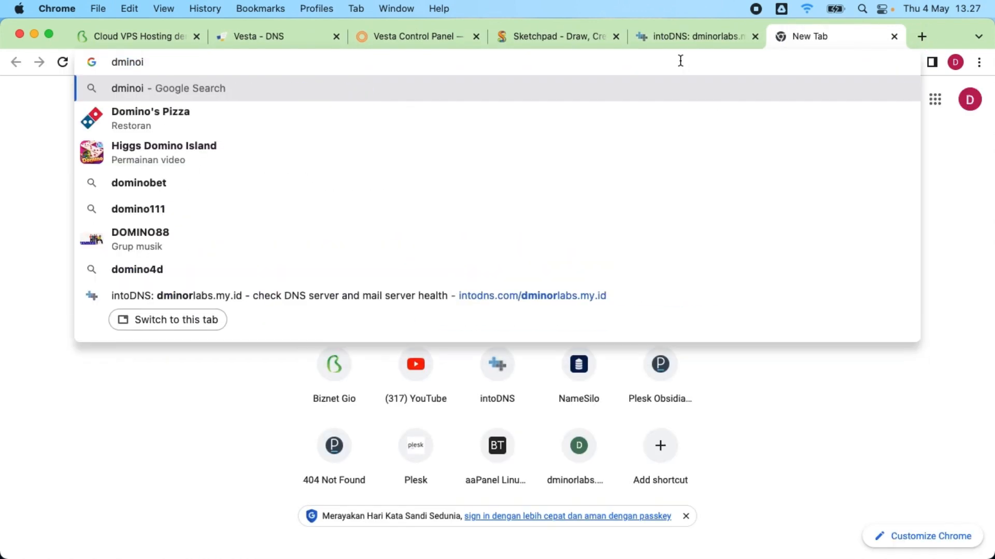
pyautogui.write('rlabs.my.id')
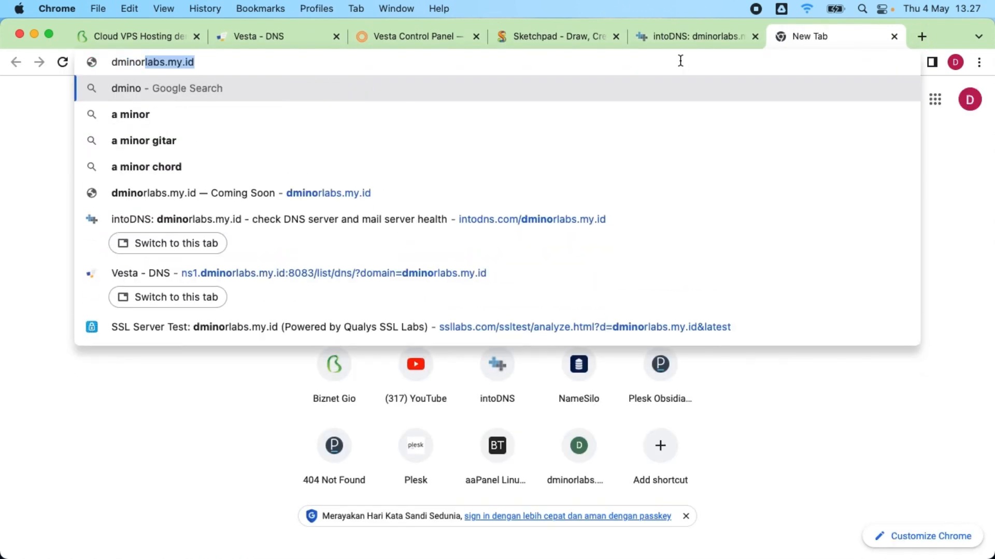
pyautogui.press('Return')
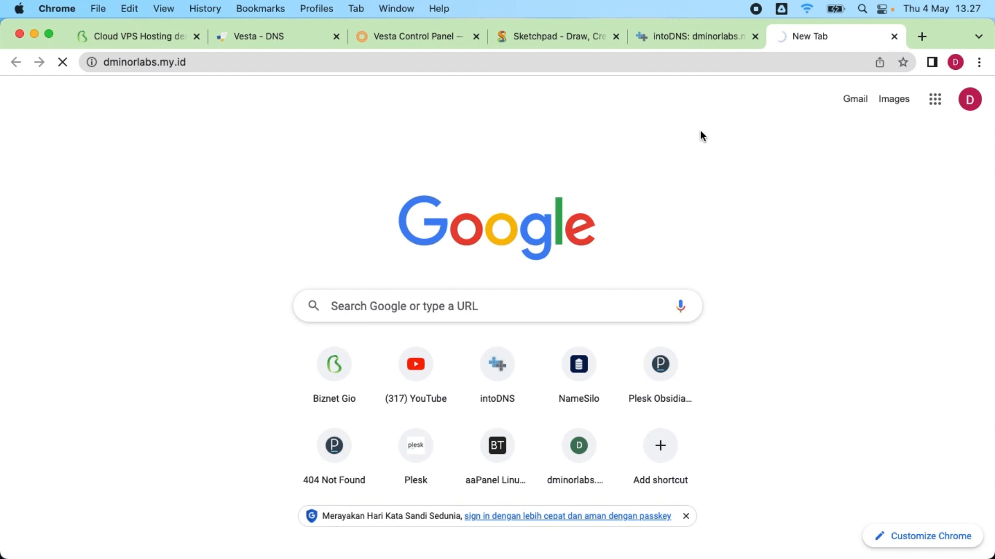
# Step: Open the Editing Domain page for the dminorlabs.my.id web domain from Vesta's WEB list
pyautogui.click(408, 38)
pyautogui.click(278, 36)
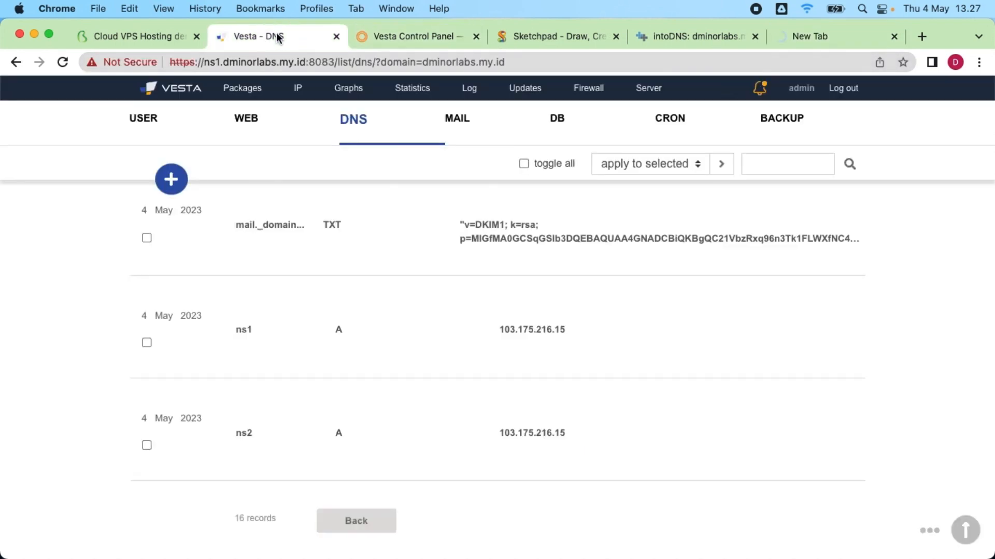
pyautogui.scroll(5, 414, 259)
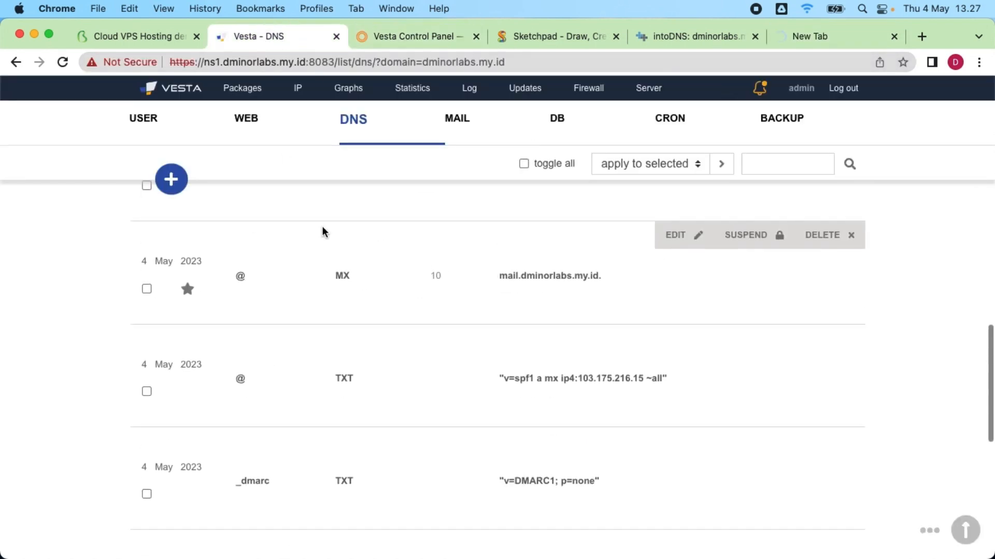
pyautogui.click(254, 121)
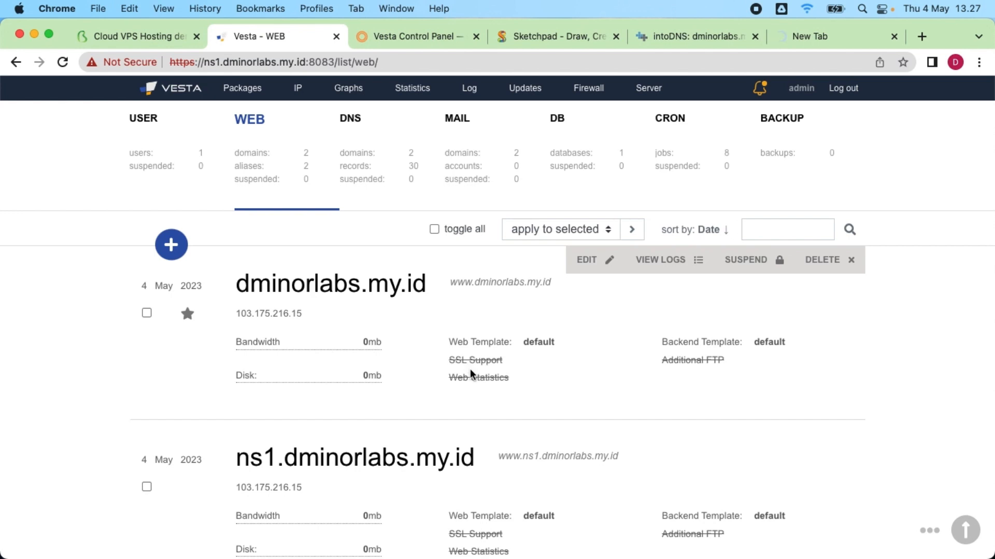
pyautogui.click(589, 259)
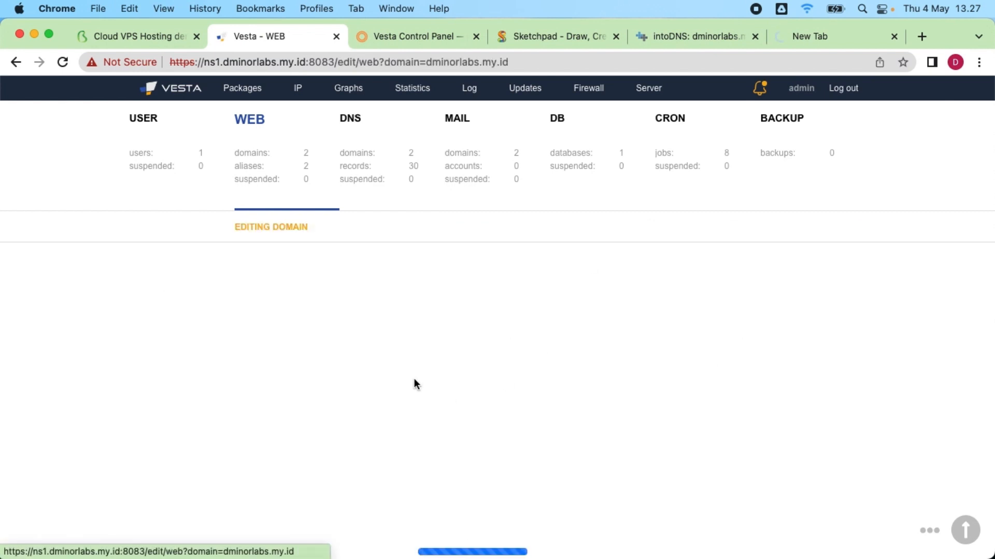
# Step: Set the web template to wordpress, enable SSL and Let's Encrypt support, and save
pyautogui.scroll(-5, 522, 346)
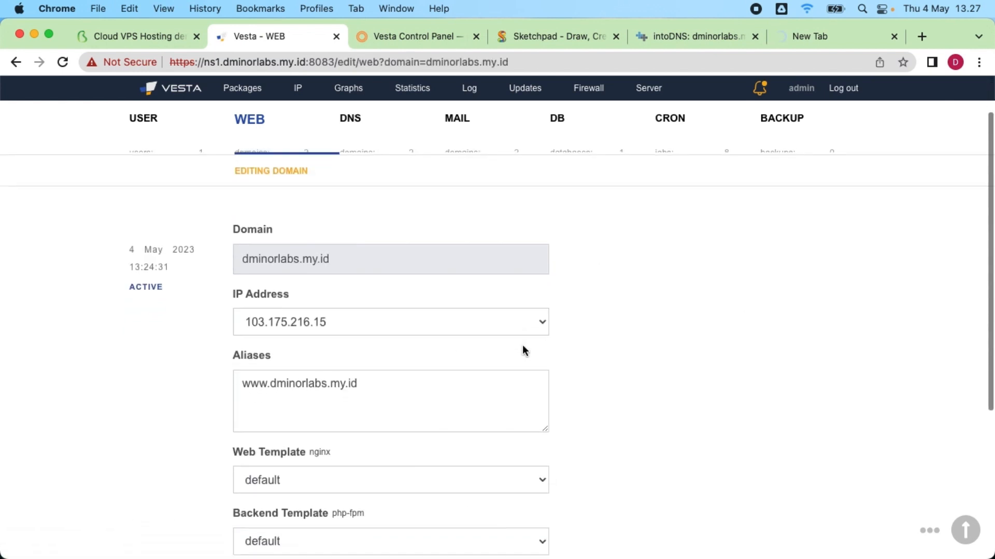
pyautogui.click(465, 321)
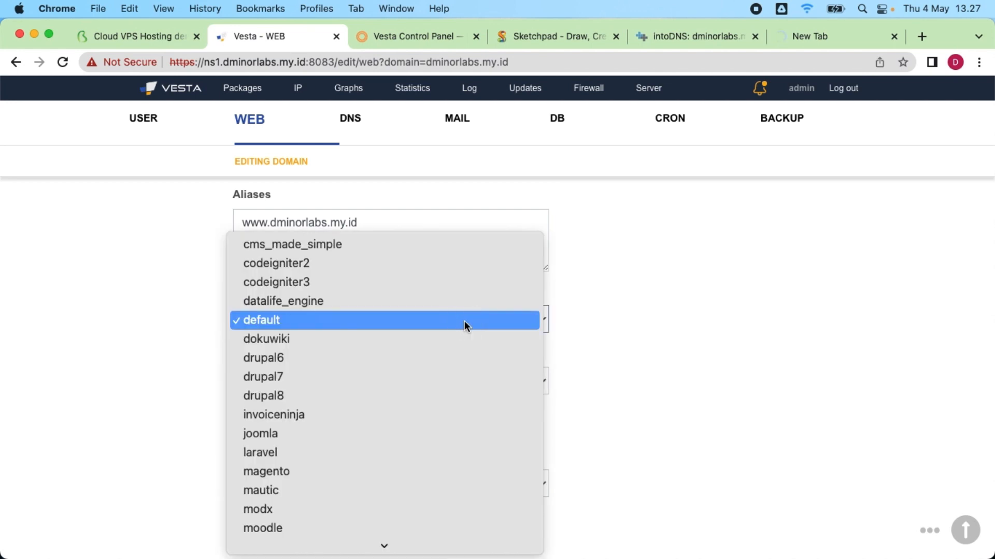
pyautogui.scroll(-6, 464, 321)
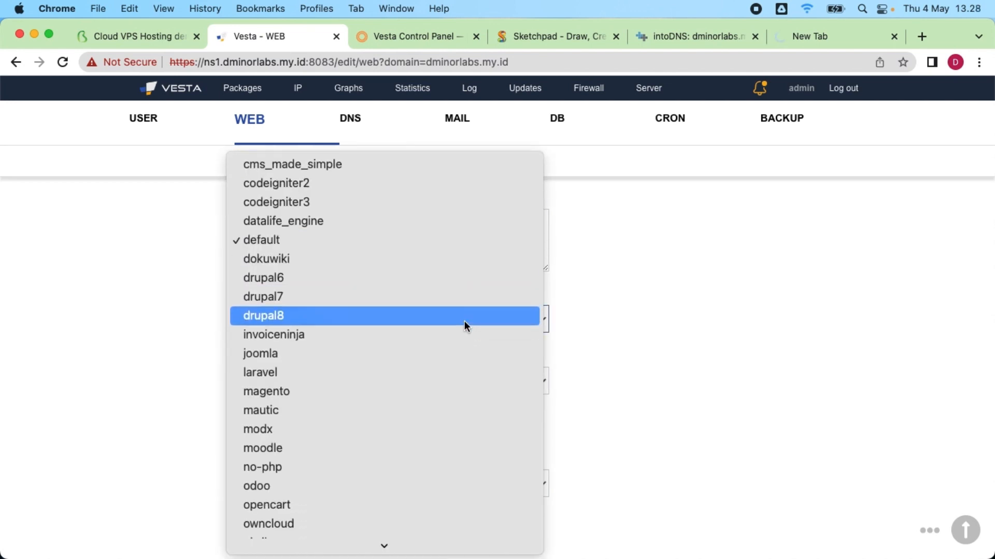
pyautogui.scroll(-2, 464, 326)
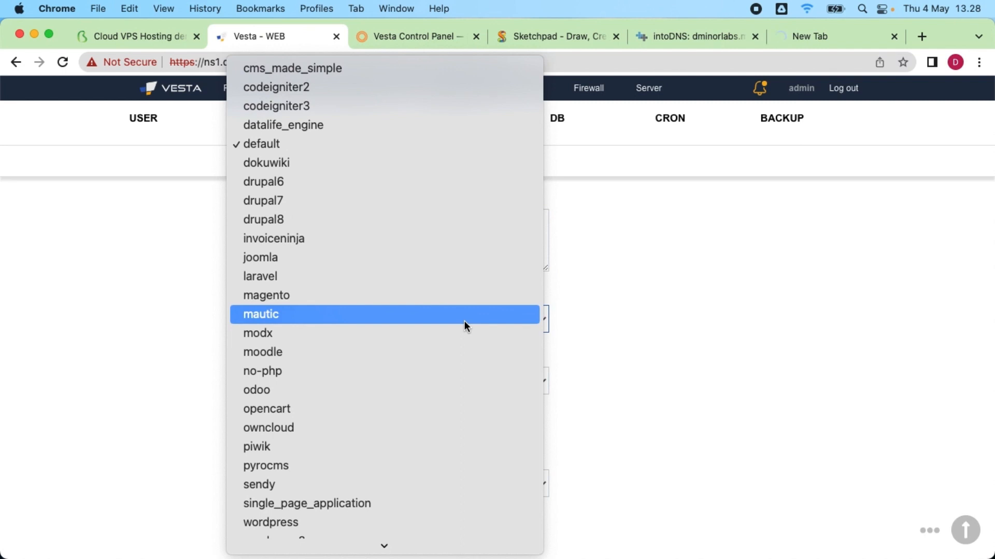
pyautogui.scroll(-2, 464, 326)
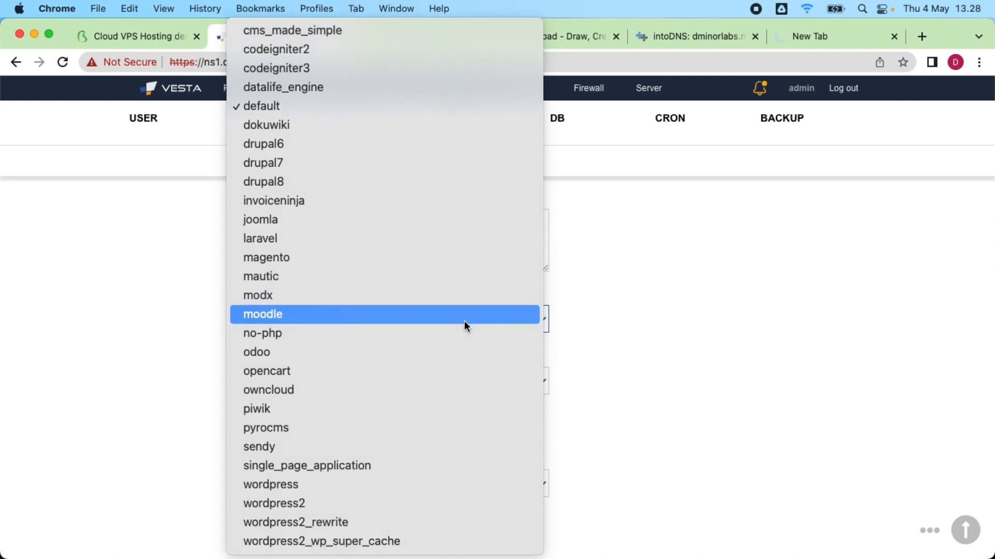
pyautogui.click(381, 484)
pyautogui.scroll(-3, 587, 400)
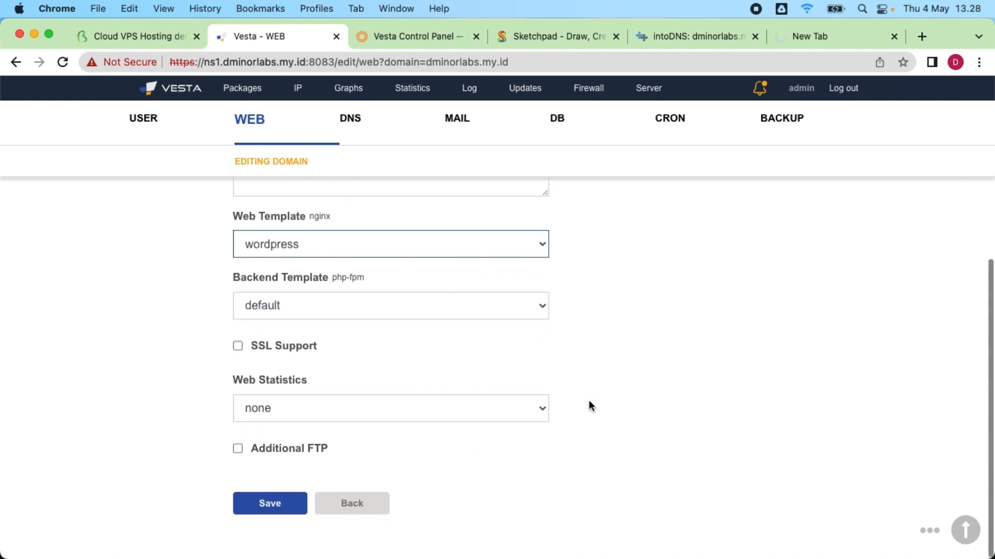
pyautogui.click(252, 347)
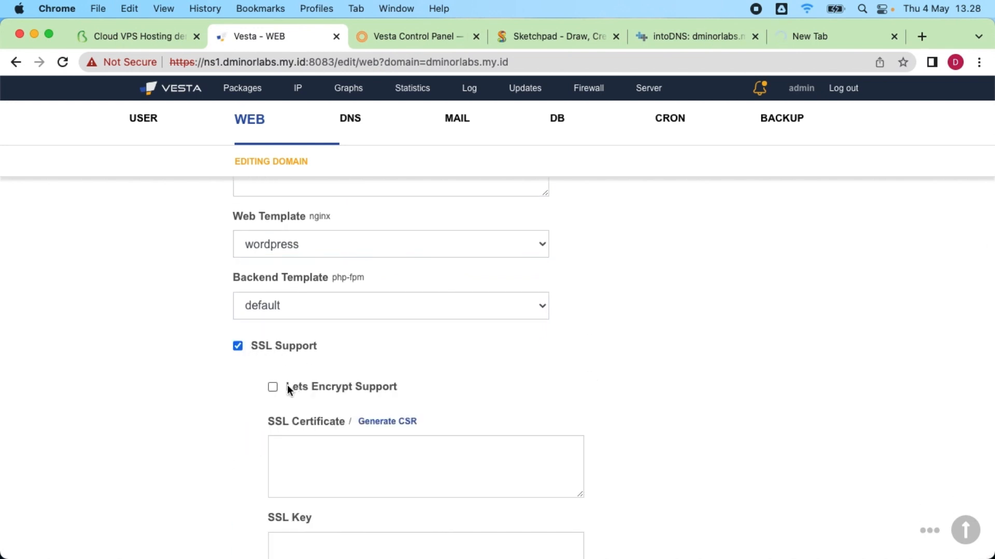
pyautogui.click(272, 387)
pyautogui.scroll(-5, 601, 377)
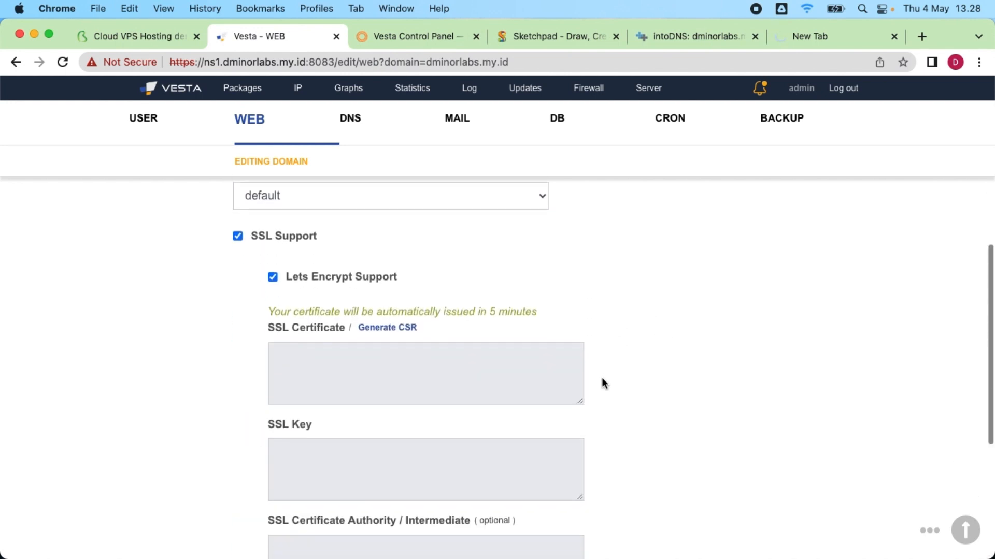
pyautogui.scroll(-4, 603, 384)
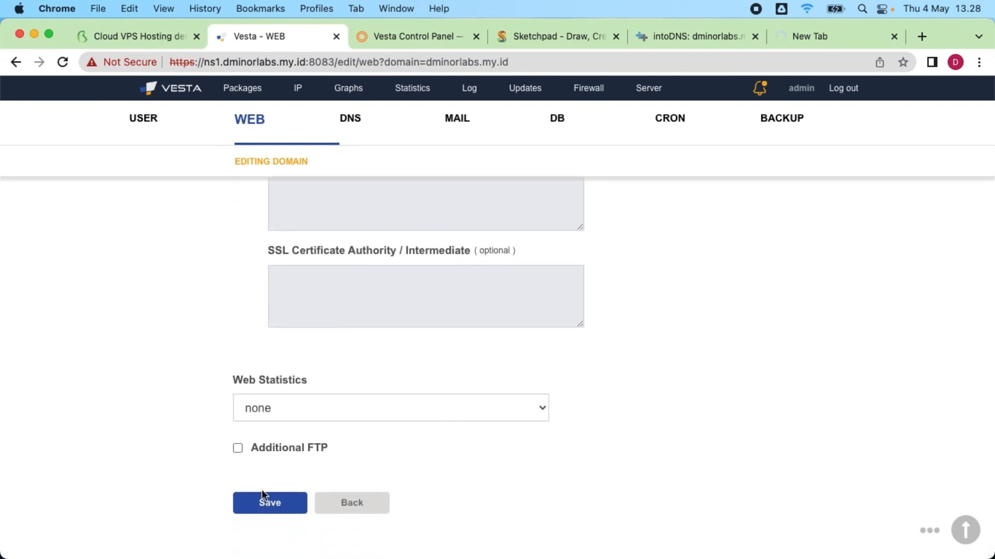
pyautogui.click(271, 510)
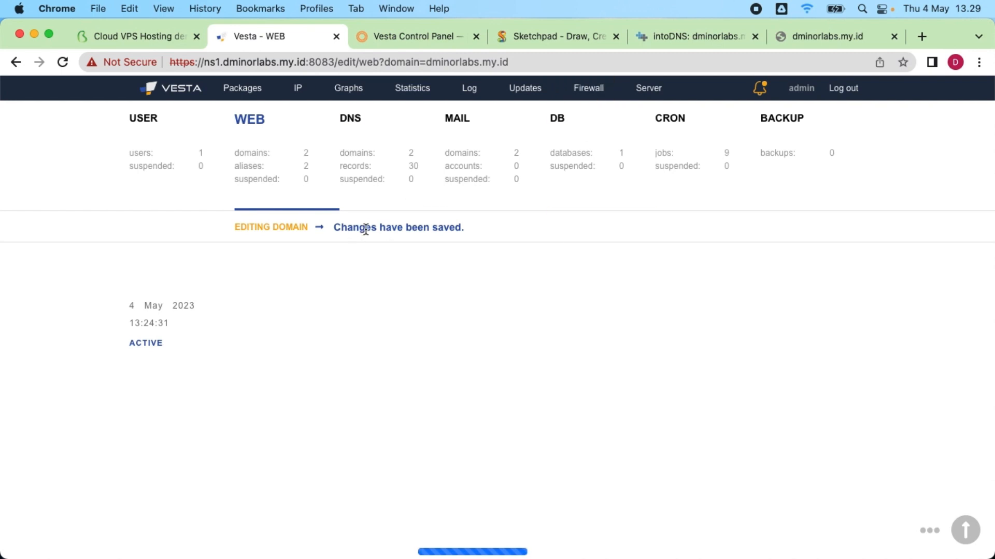
# Step: Inspect the issued Let's Encrypt R3 certificate: 4096-bit, valid May 4 to Aug 2 2023
pyautogui.scroll(-10, 715, 306)
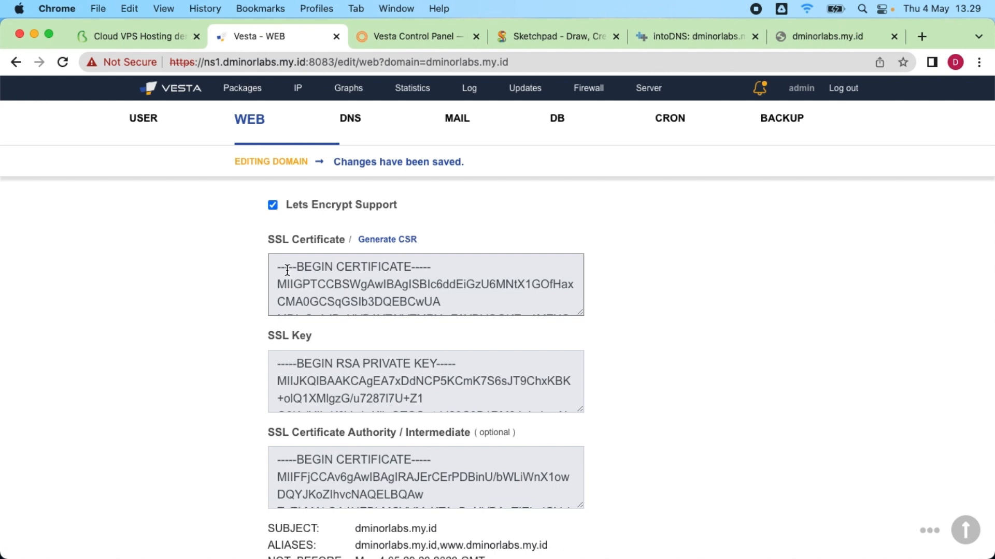
pyautogui.moveTo(272, 262); pyautogui.dragTo(471, 301)
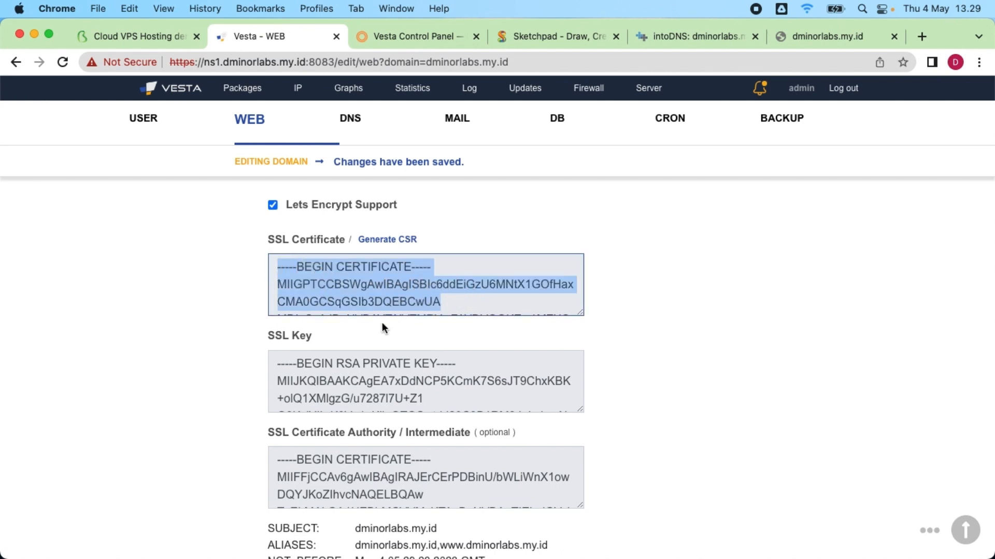
pyautogui.scroll(-3, 381, 336)
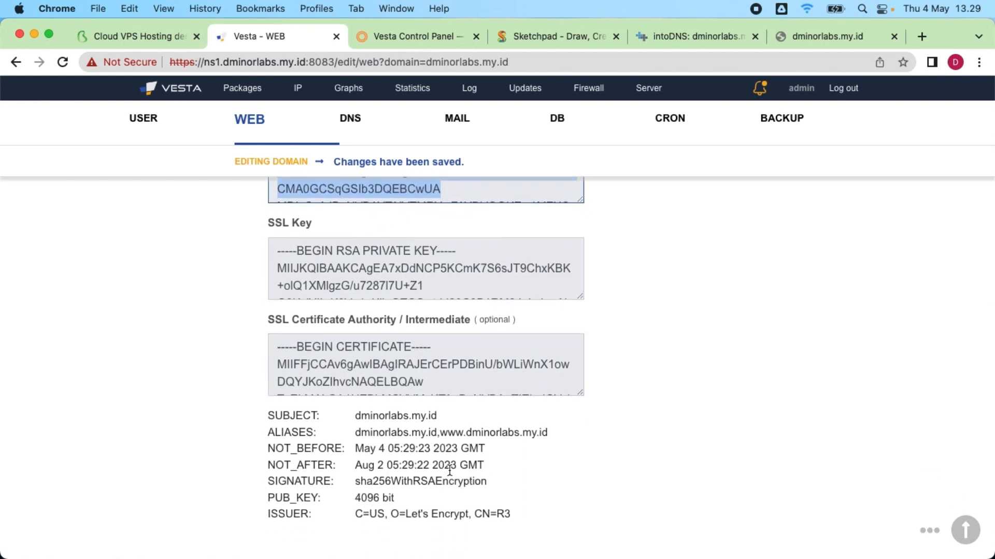
# Step: Reload dminorlabs.my.id so the default Vesta page loads over HTTPS
pyautogui.click(811, 36)
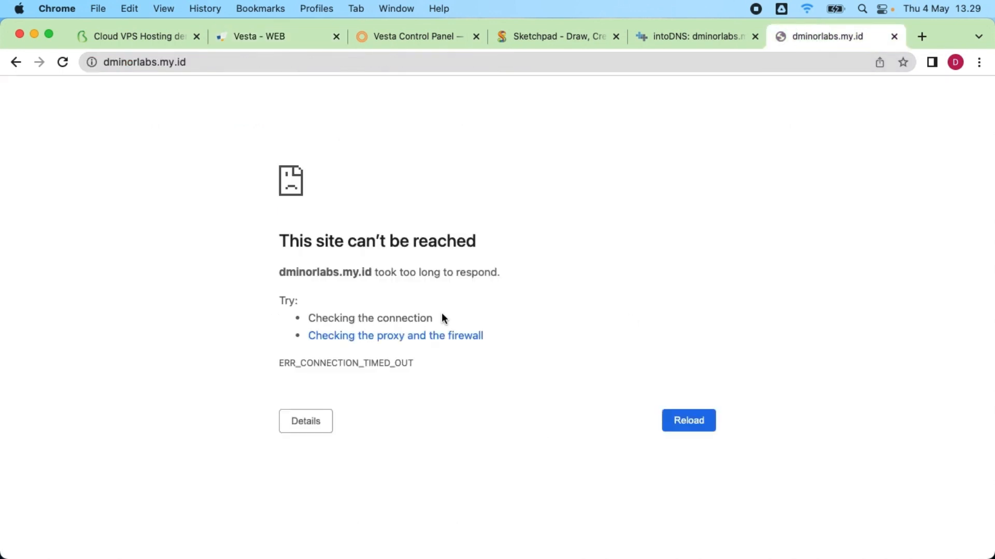
pyautogui.click(207, 62)
pyautogui.click(223, 150)
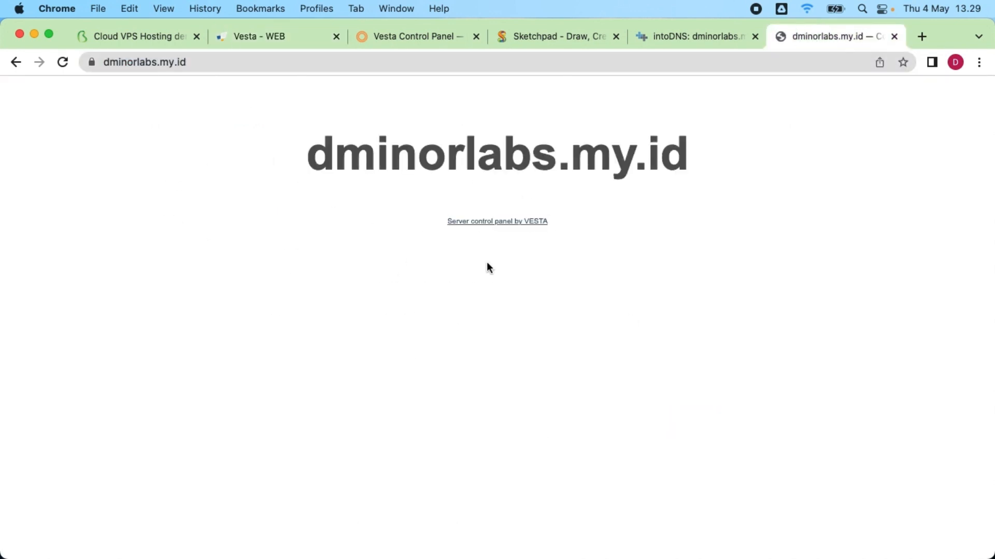